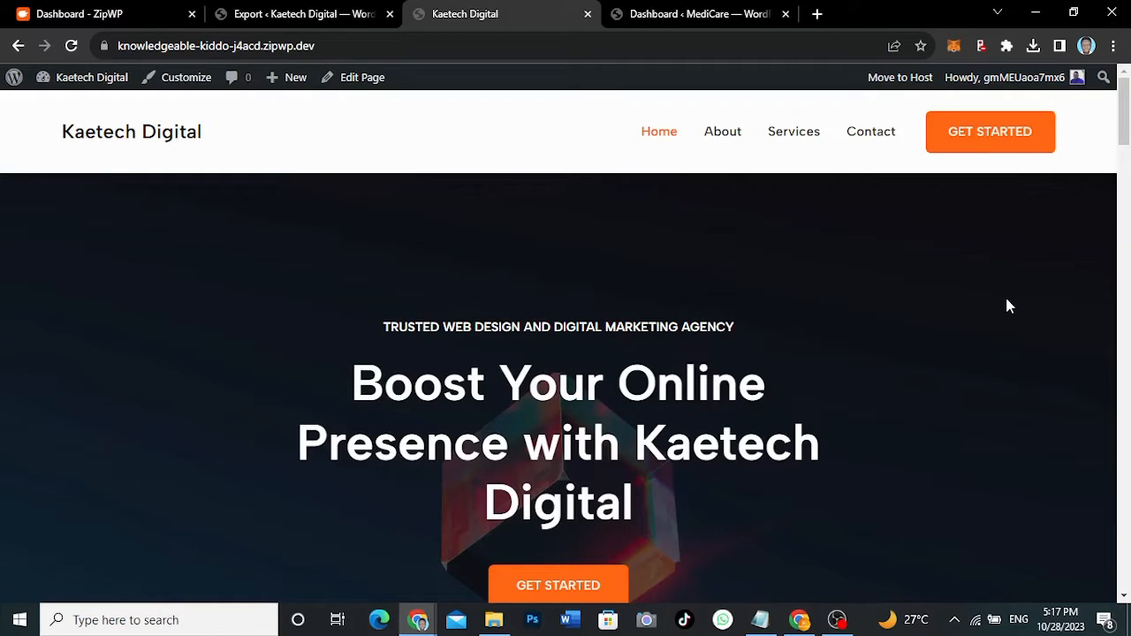
- Scroll the Kaetech Digital site down to its footer, then jump back toward the top
drag(1123, 139, 1119, 264)
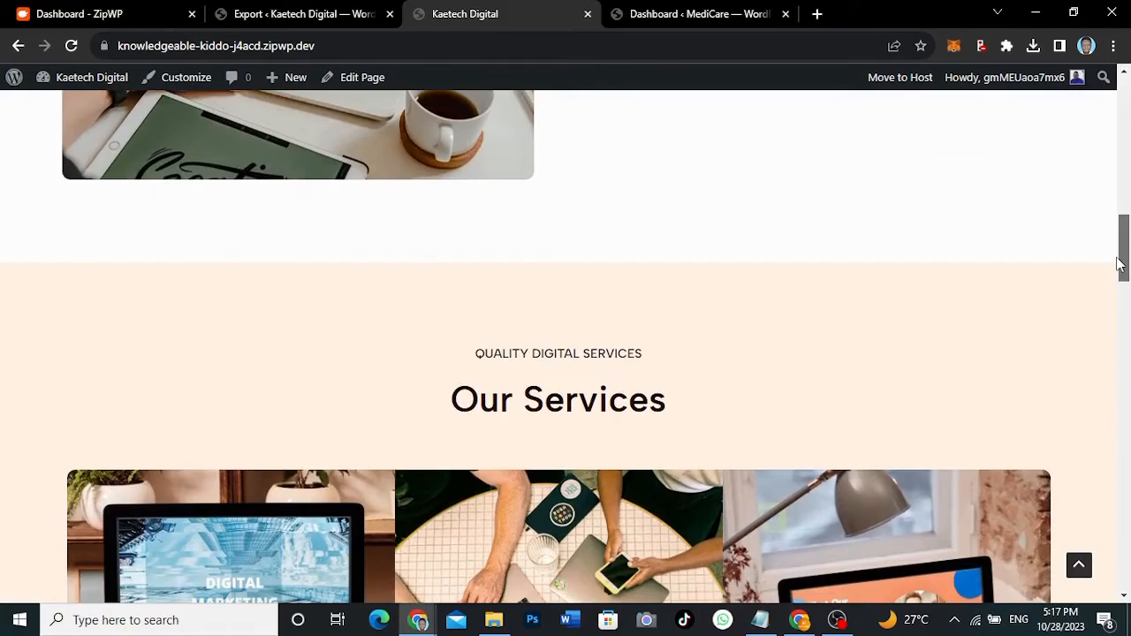
drag(1119, 263, 1082, 568)
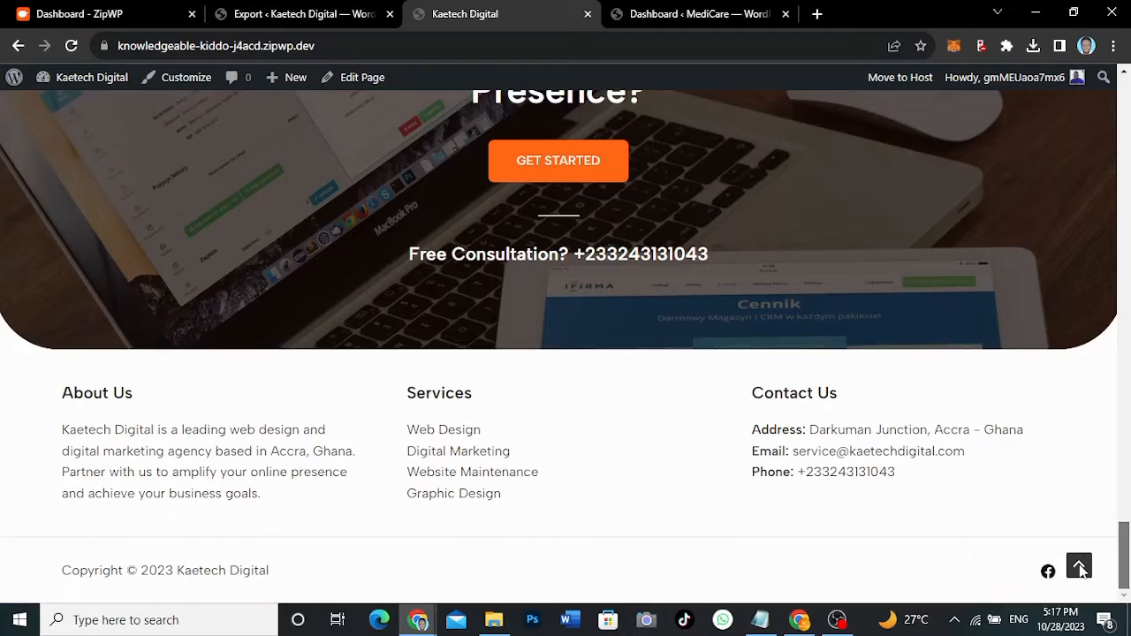
click(1079, 566)
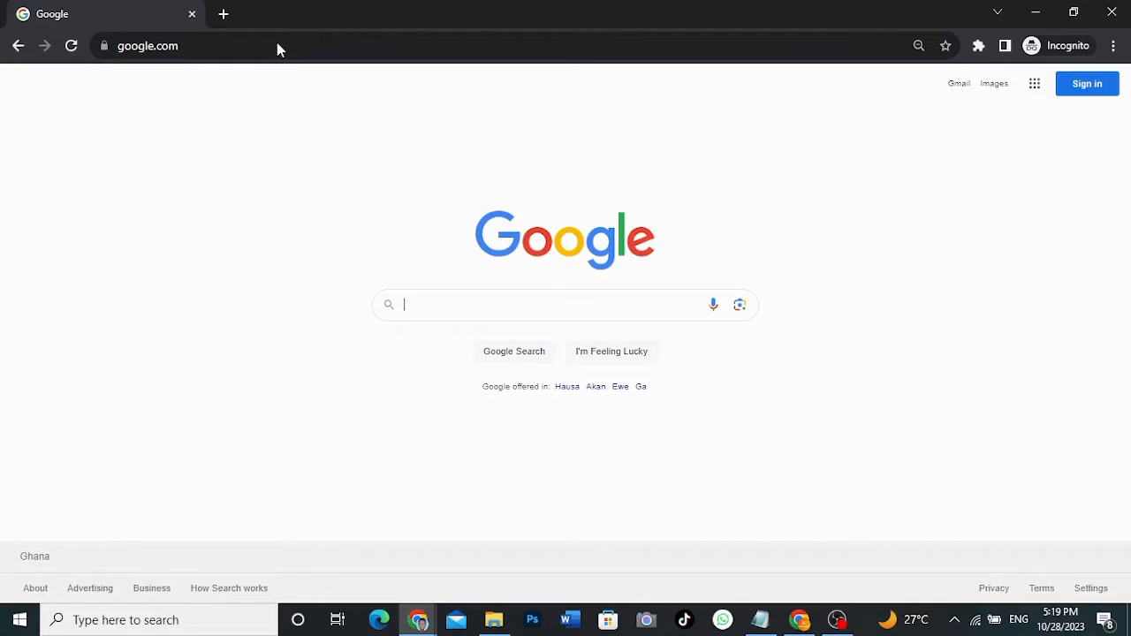
- Load zipwp.com and skim its landing page
click(276, 46)
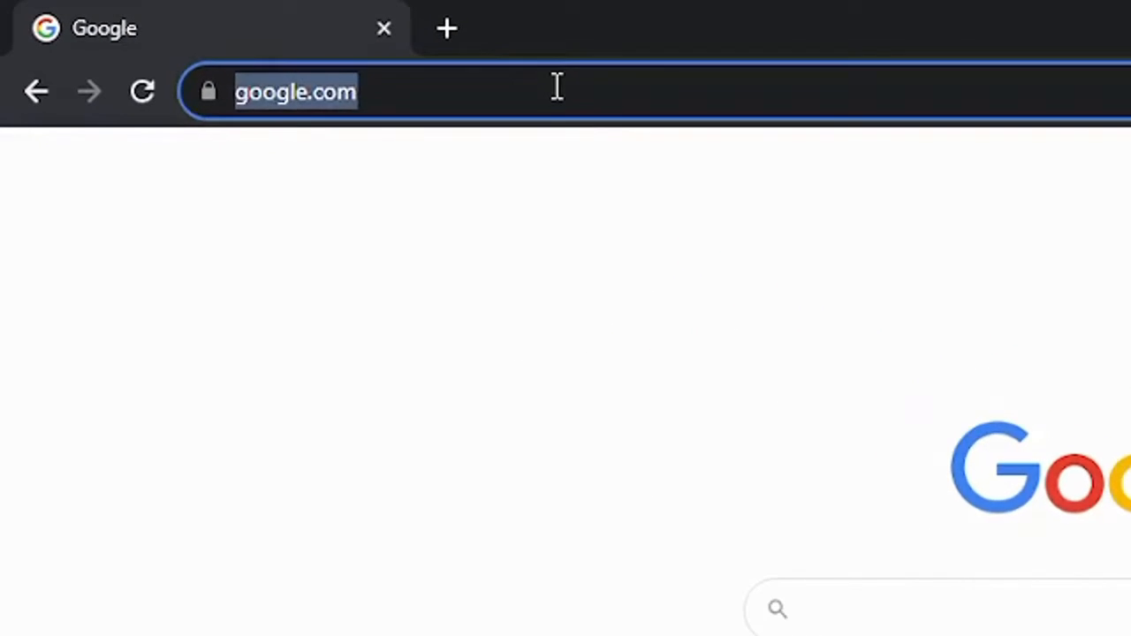
text(zip)
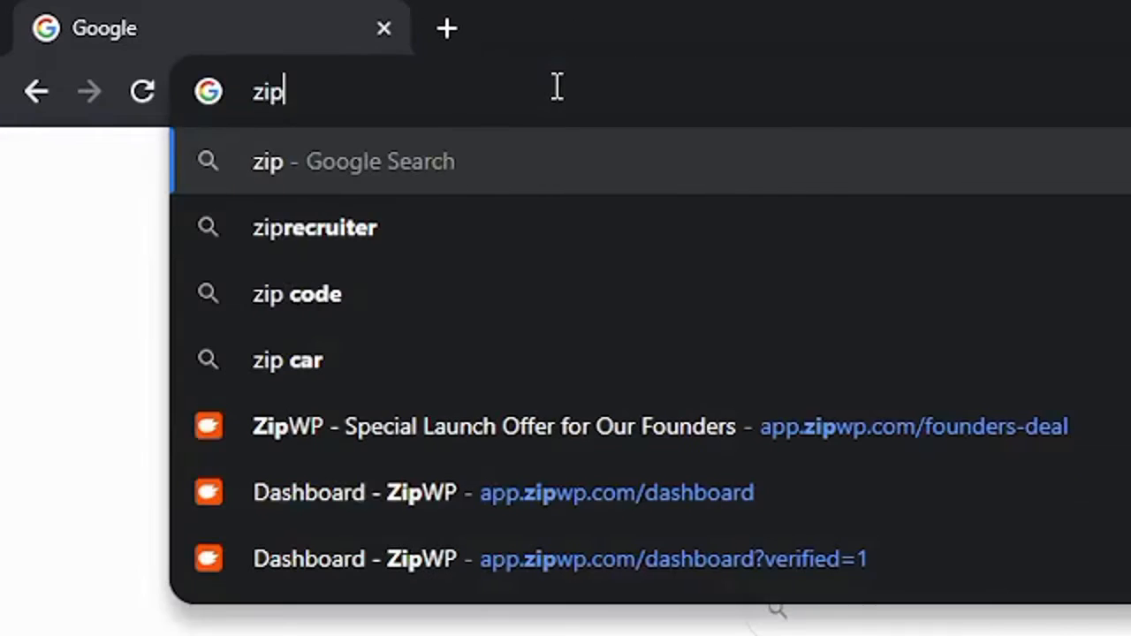
text(wp.com)
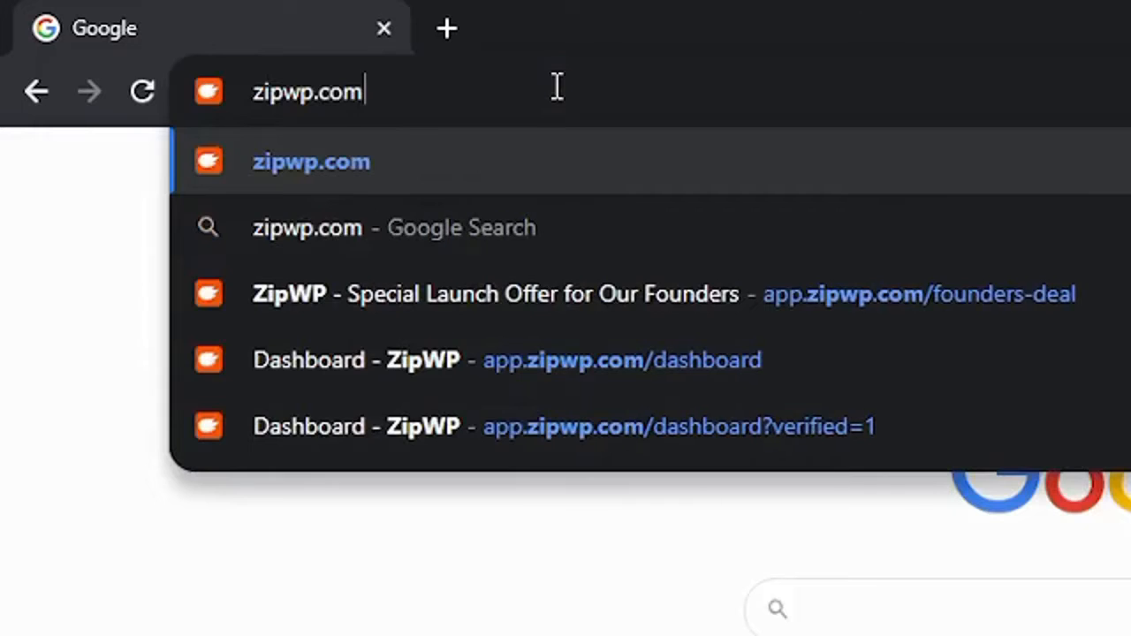
key(Return)
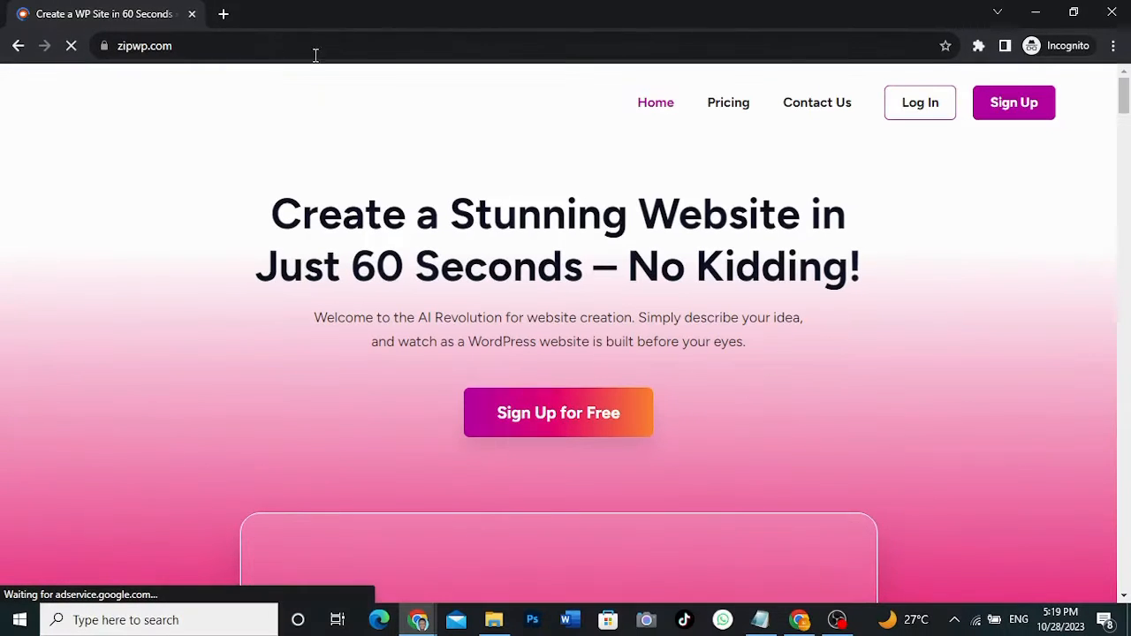
scroll(990, 392, down, 6)
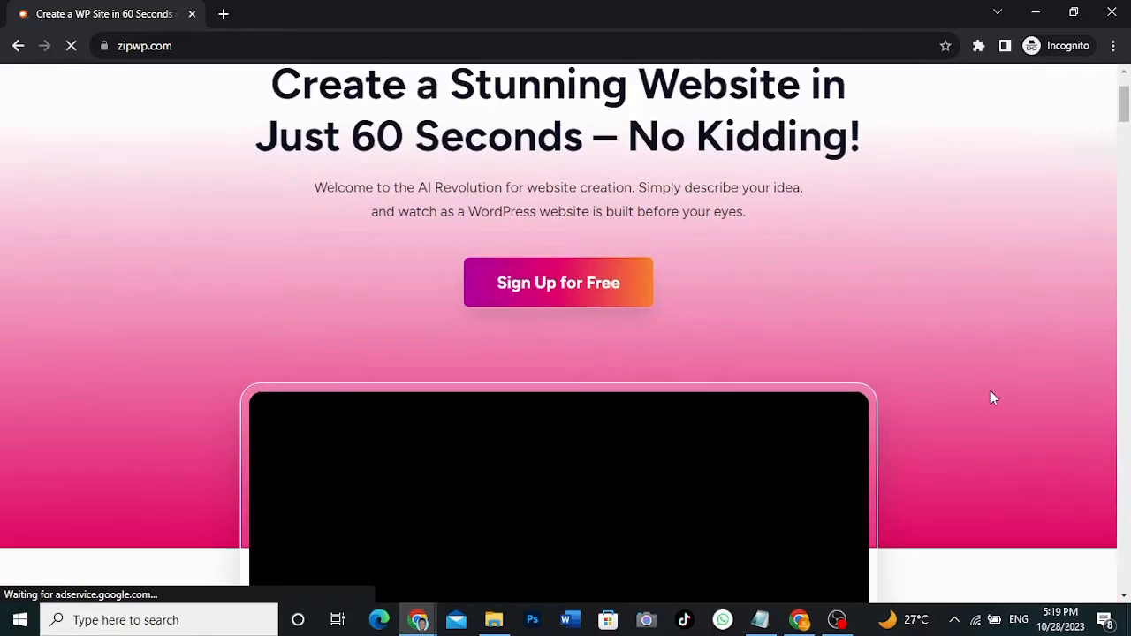
scroll(993, 398, up, 6)
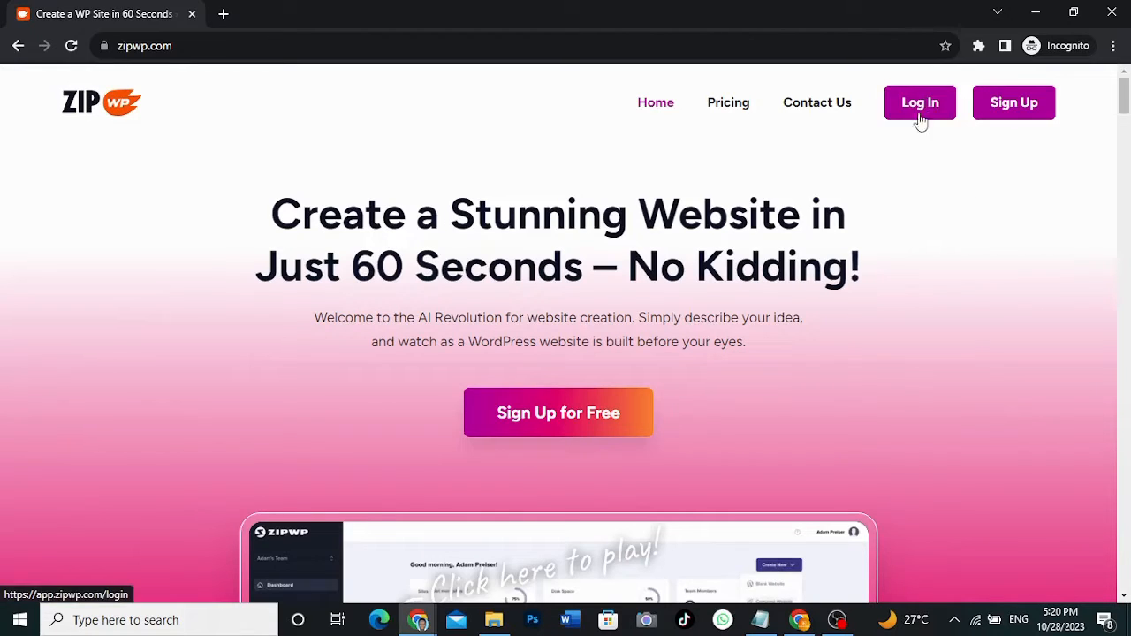
- Sign in through Sign Up to reach the ZipWP account dashboard
click(1032, 113)
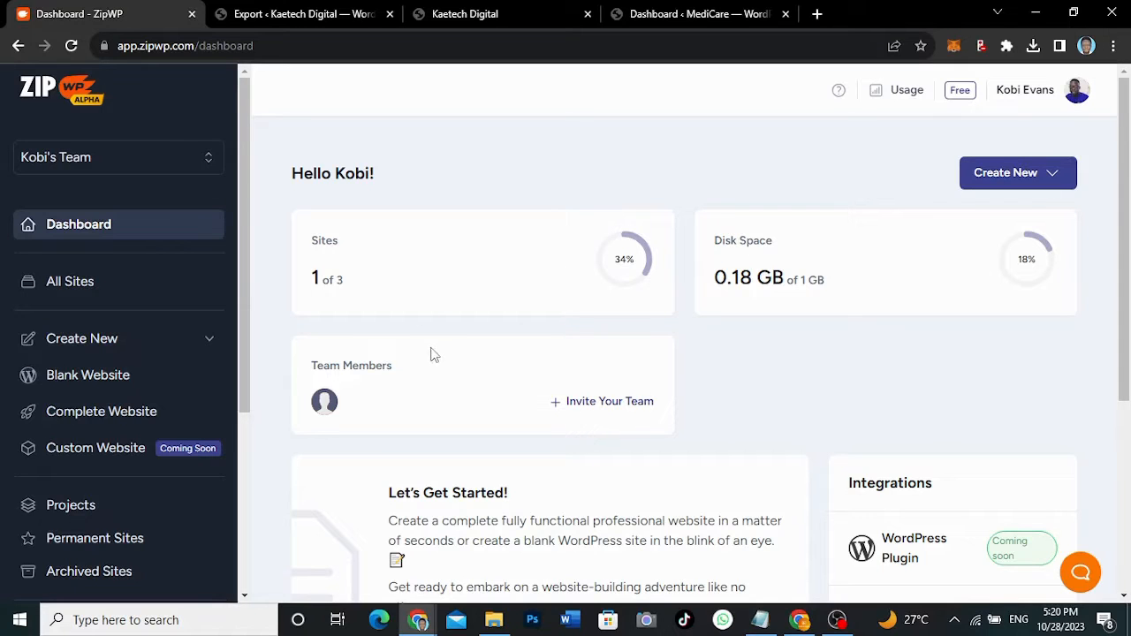
scroll(510, 382, down, 2)
scroll(510, 382, up, 2)
- Highlight the '1 of 3' sites count, then collapse and re-expand the Create New options
drag(349, 289, 311, 281)
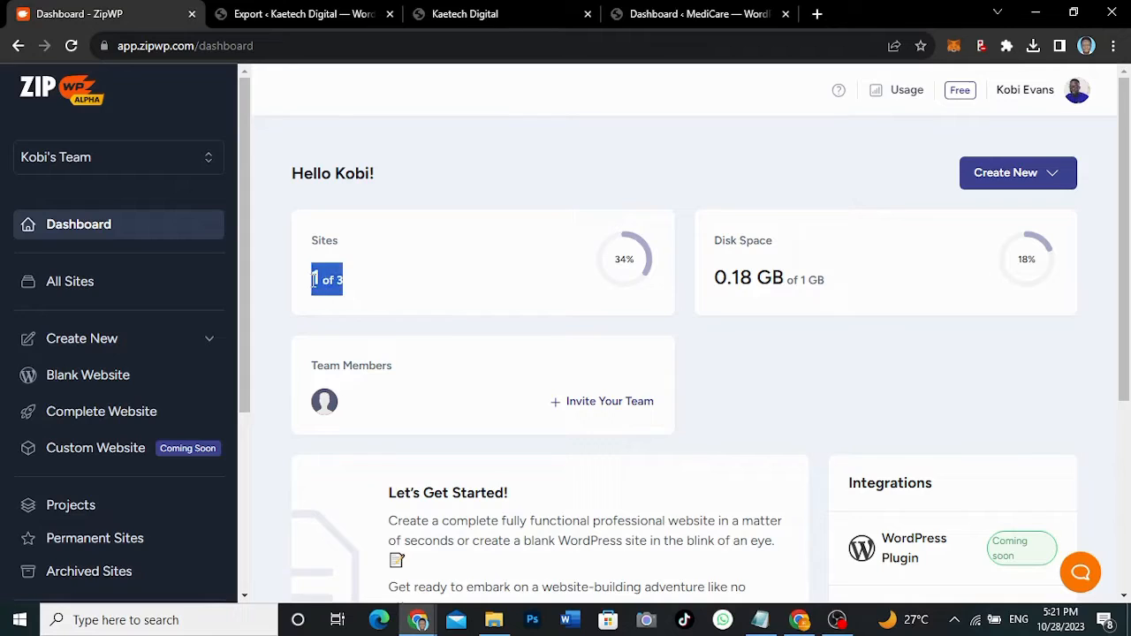
click(359, 284)
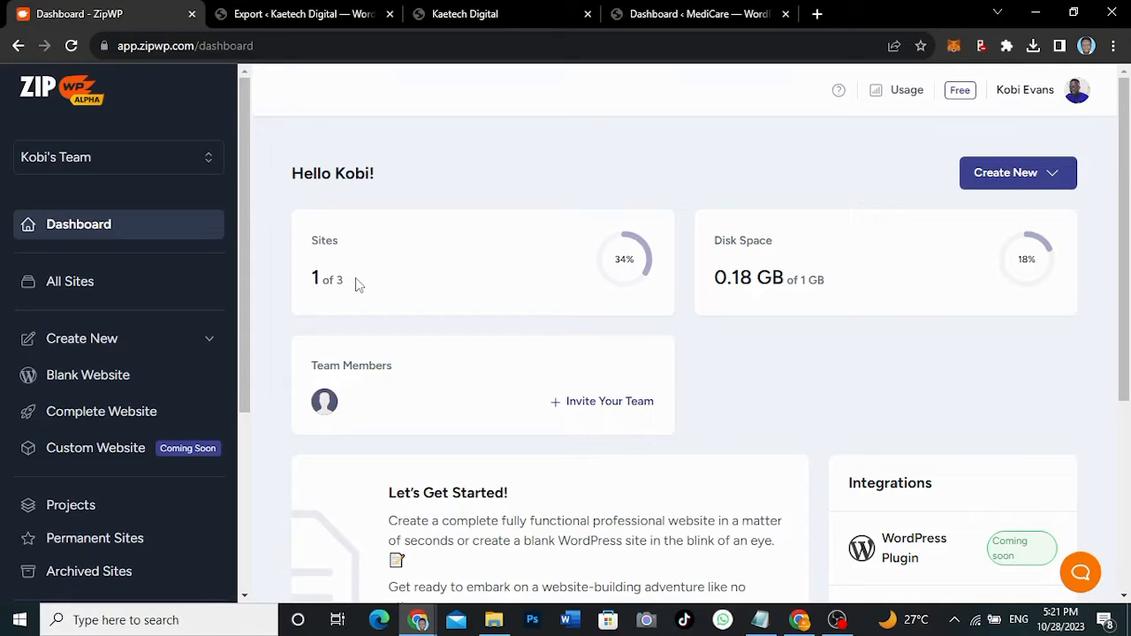
drag(358, 283, 307, 281)
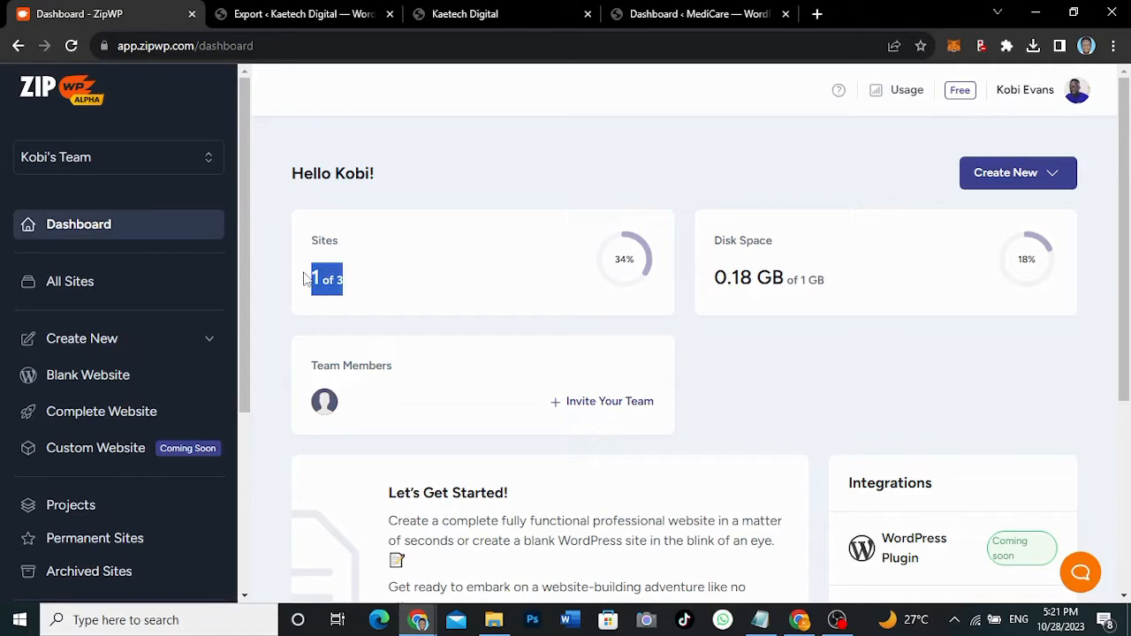
click(369, 285)
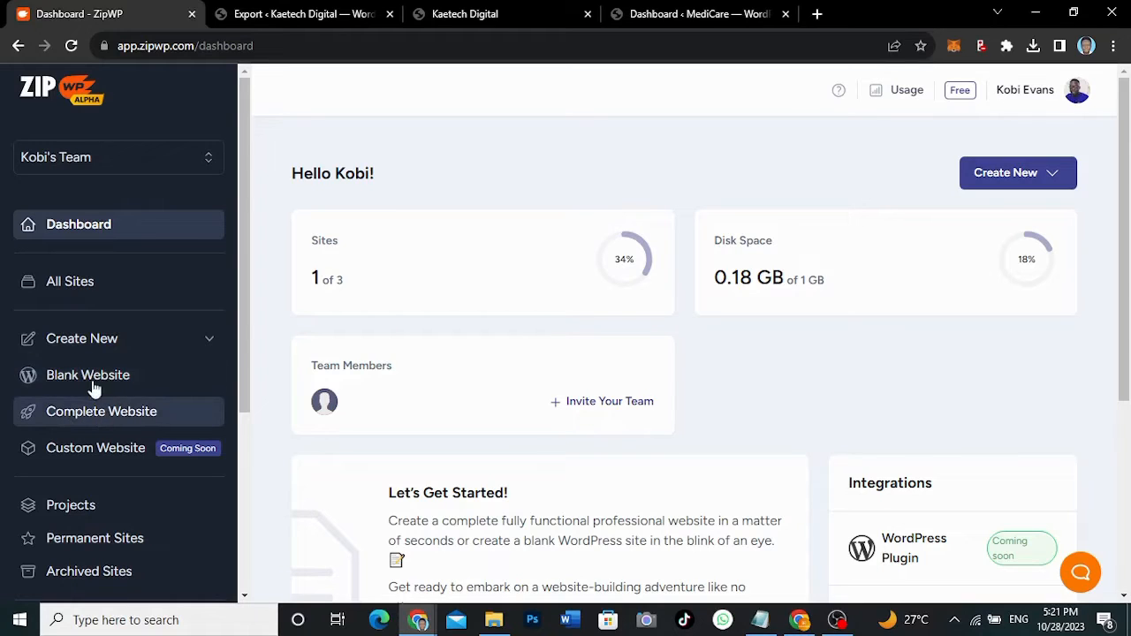
click(208, 341)
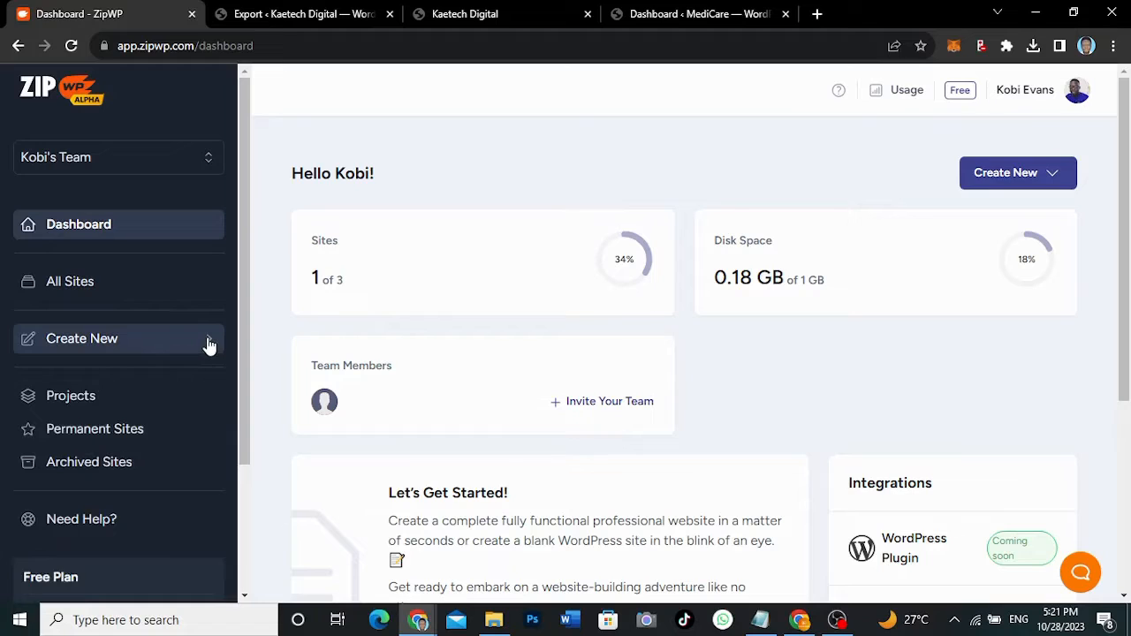
click(209, 341)
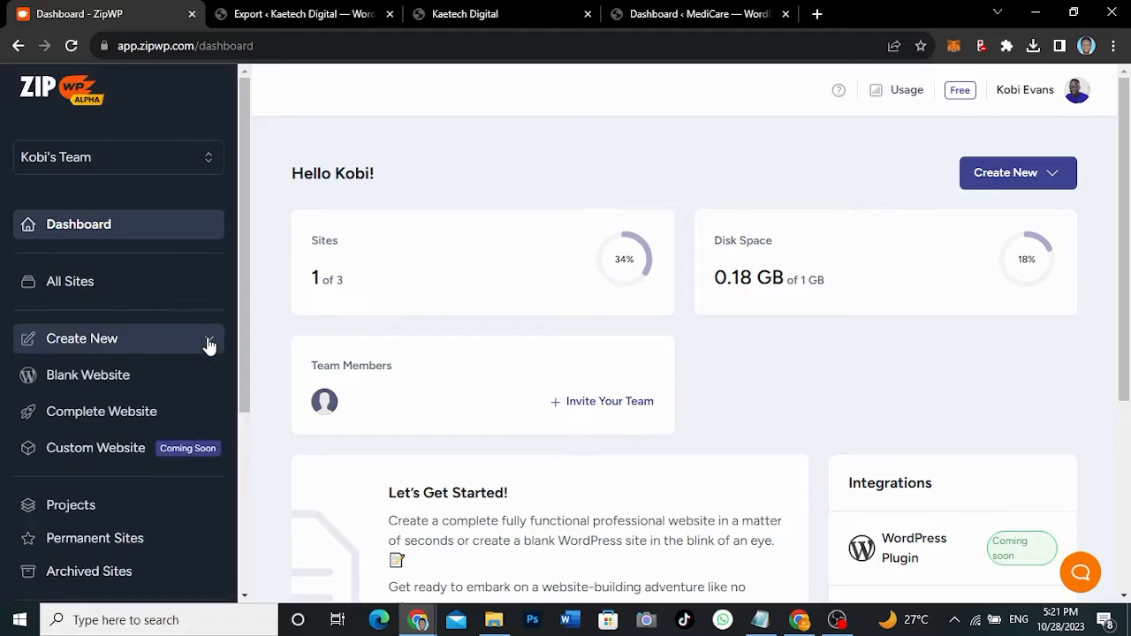
- Start a Complete Website as a Business site, keep English as the language, and continue
click(88, 412)
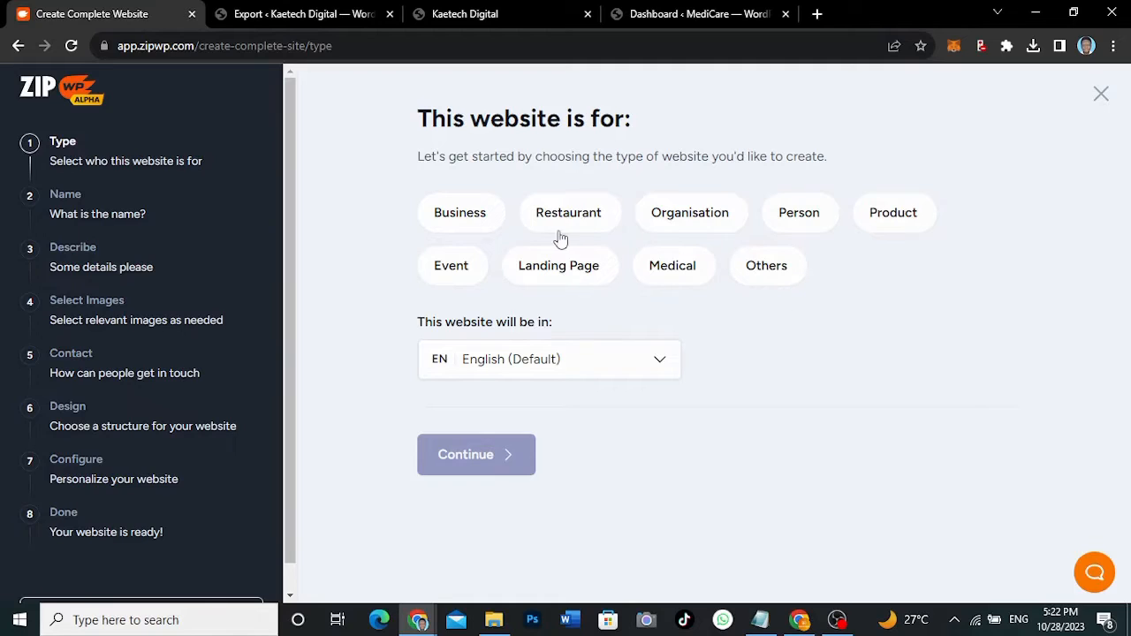
click(484, 219)
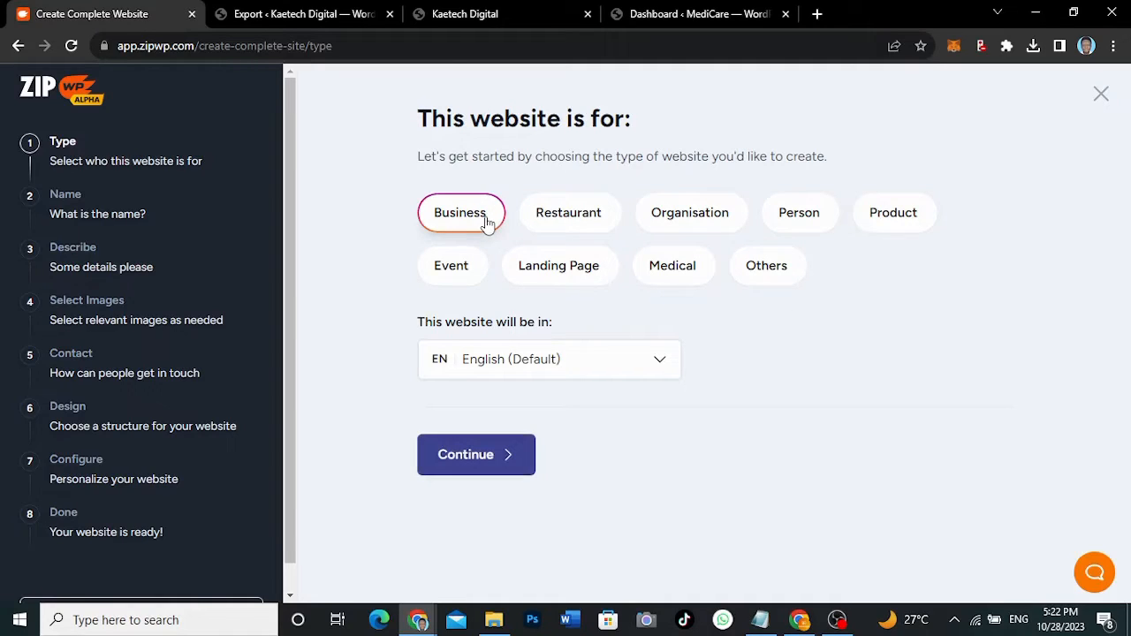
click(521, 369)
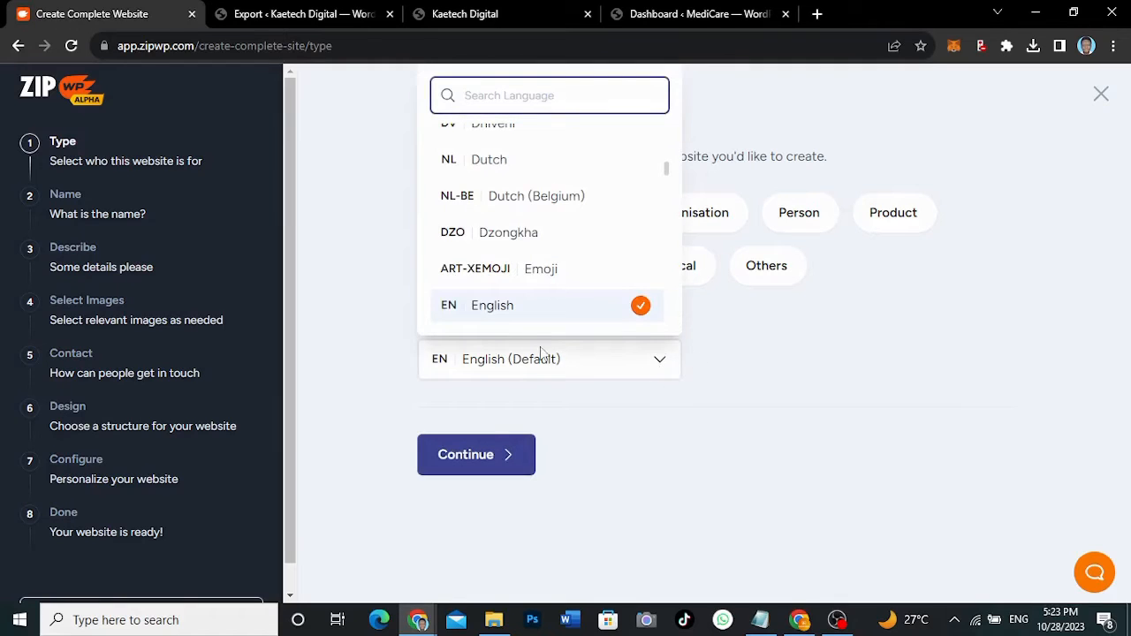
click(727, 349)
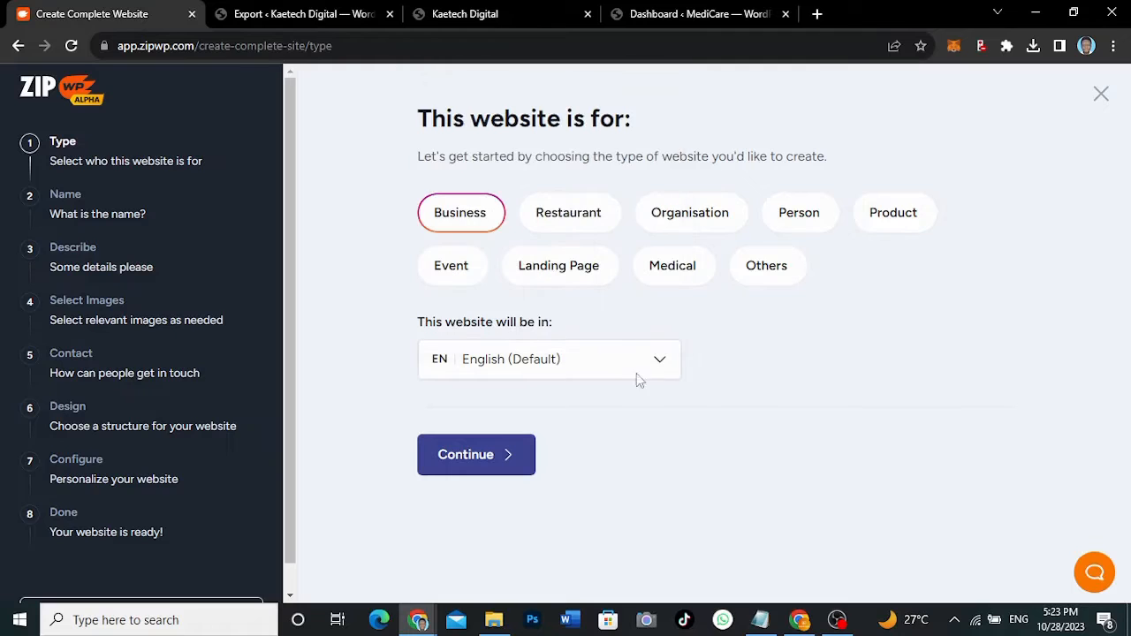
click(475, 469)
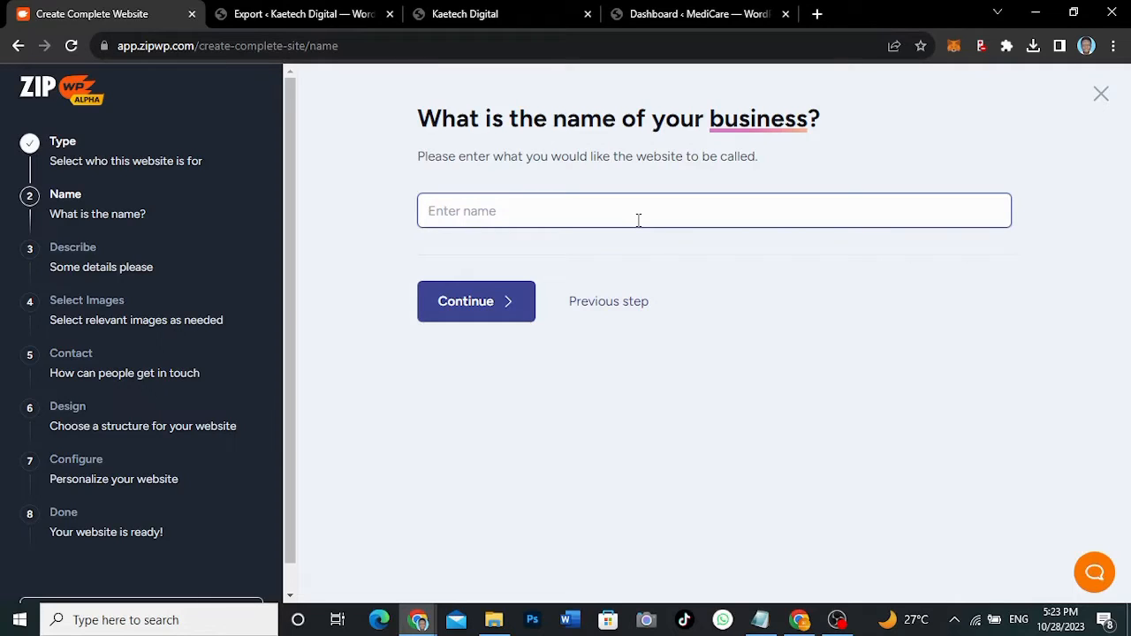
- Enter 'Digital Marketing' as the business name and continue
text(Digital Marketing)
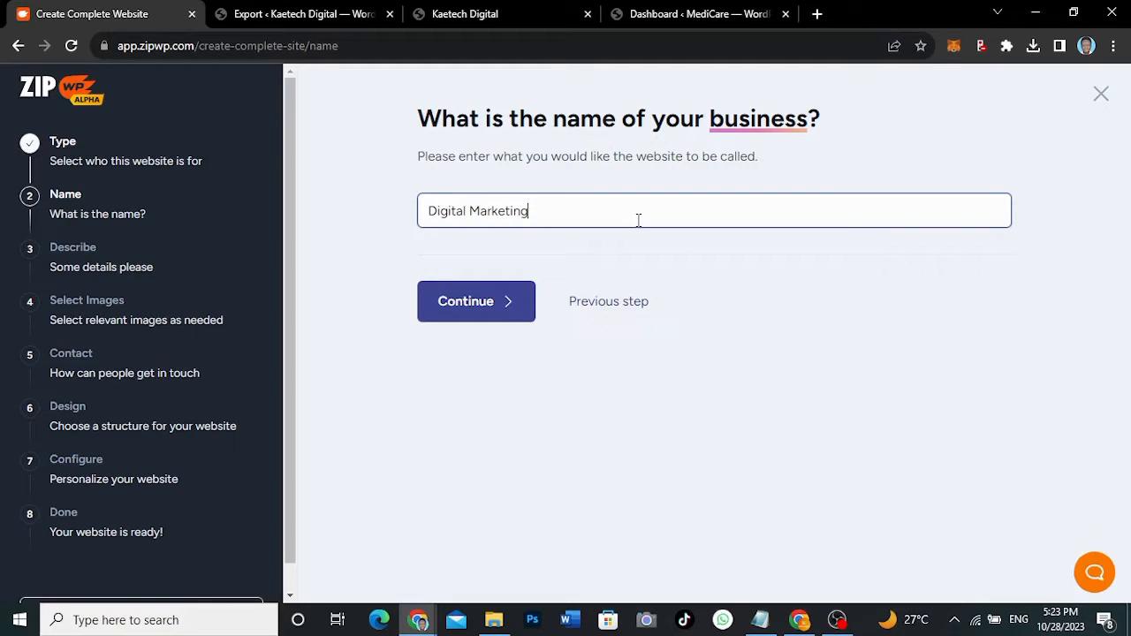
click(481, 316)
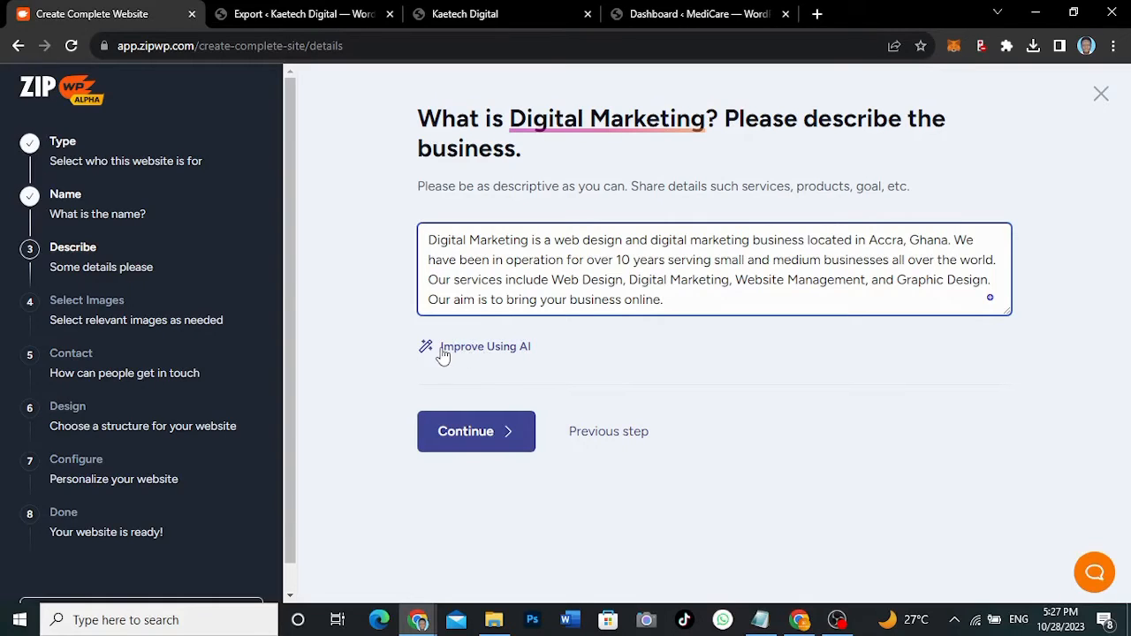
- Rewrite the business description with Improve Using AI and continue to image selection
click(499, 349)
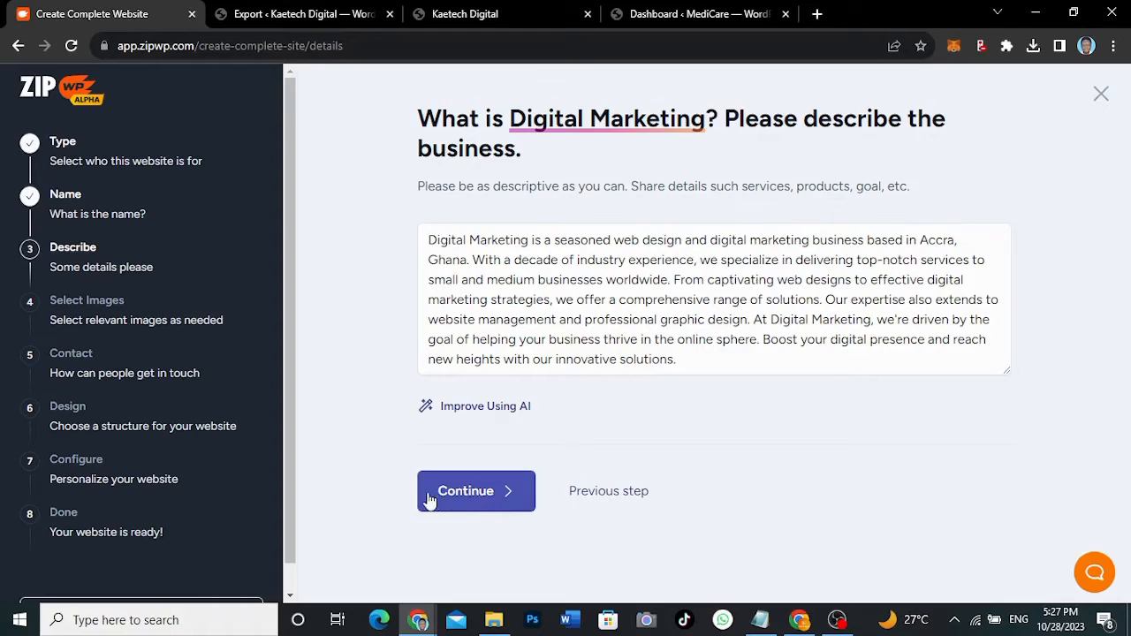
click(460, 500)
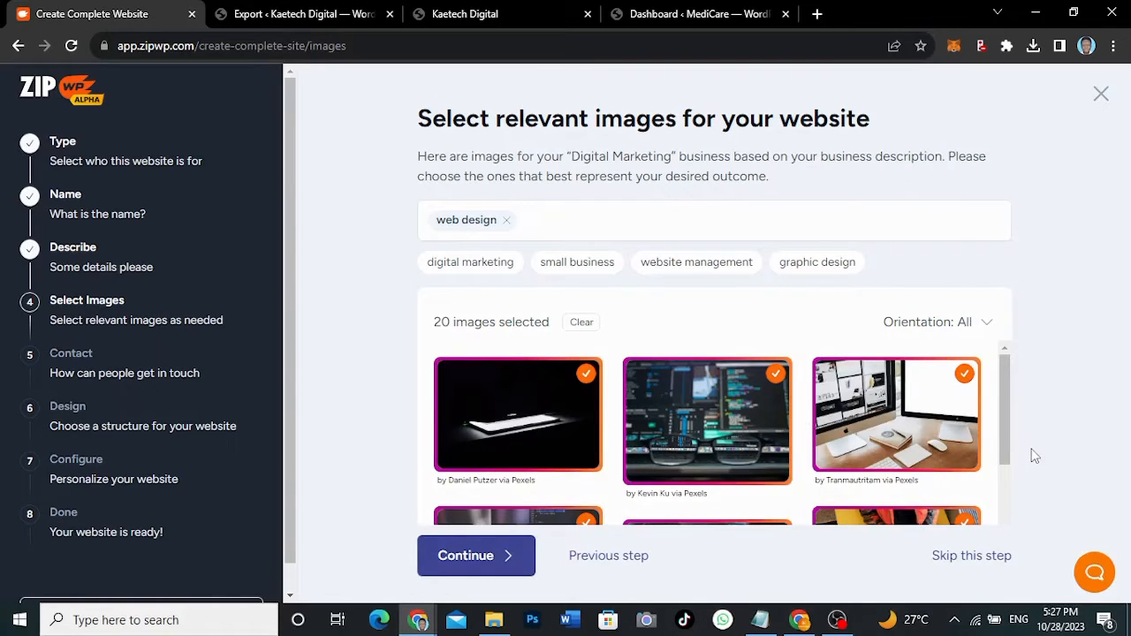
- Deselect the woman-reading-HTML-book and white-desk iMac images
scroll(1035, 456, down, 5)
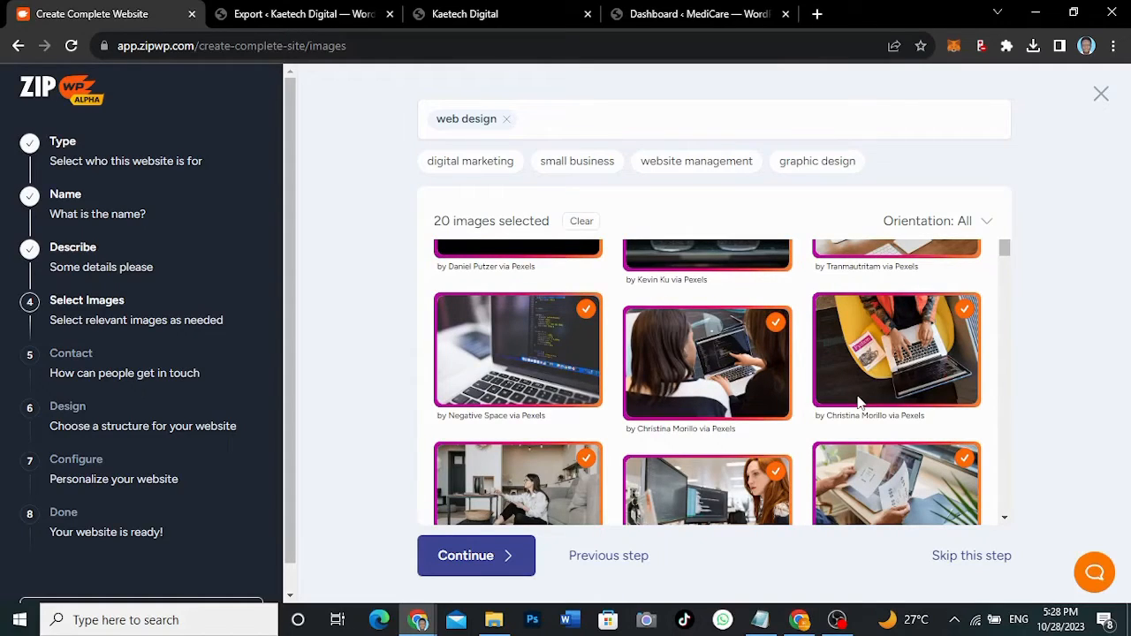
scroll(857, 401, up, 3)
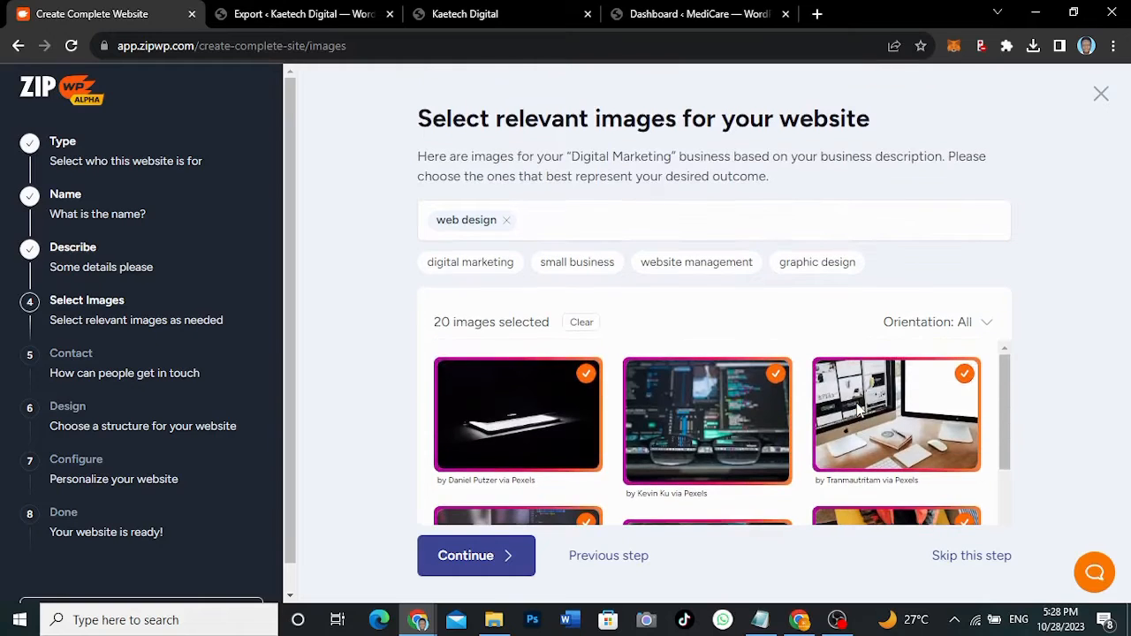
scroll(857, 407, down, 5)
scroll(857, 408, down, 10)
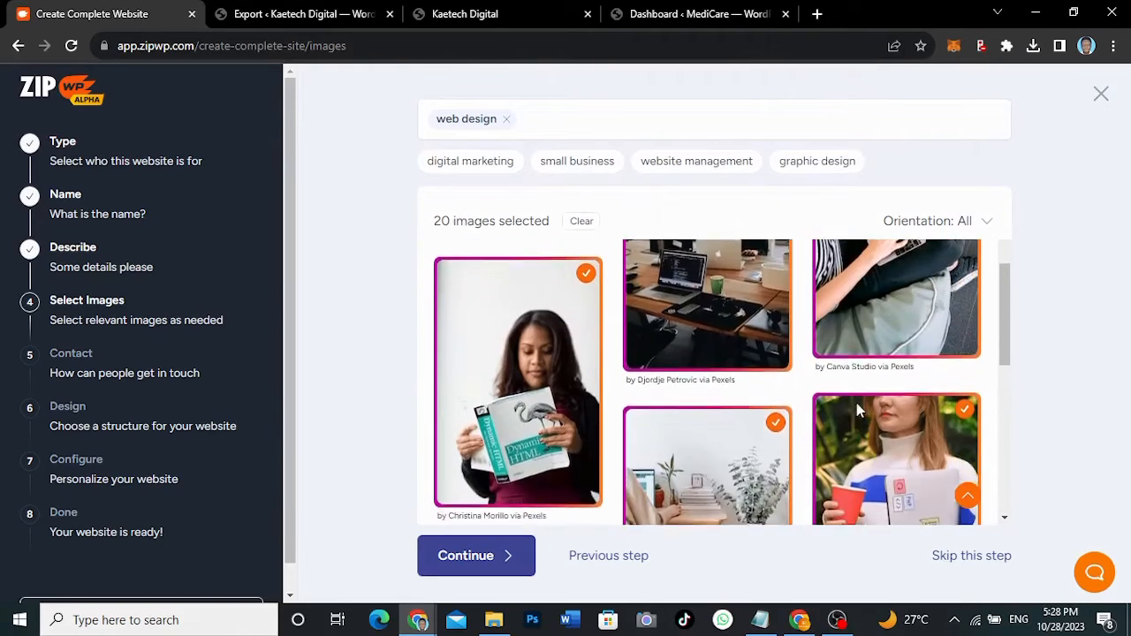
scroll(857, 409, down, 1)
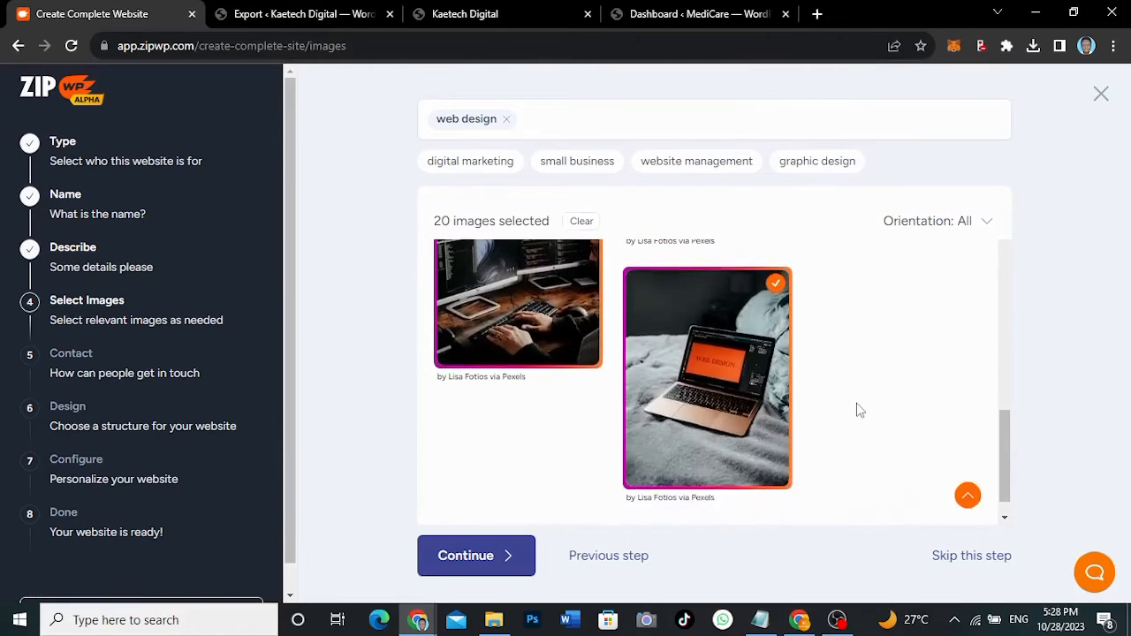
scroll(857, 409, up, 2)
scroll(857, 409, up, 5)
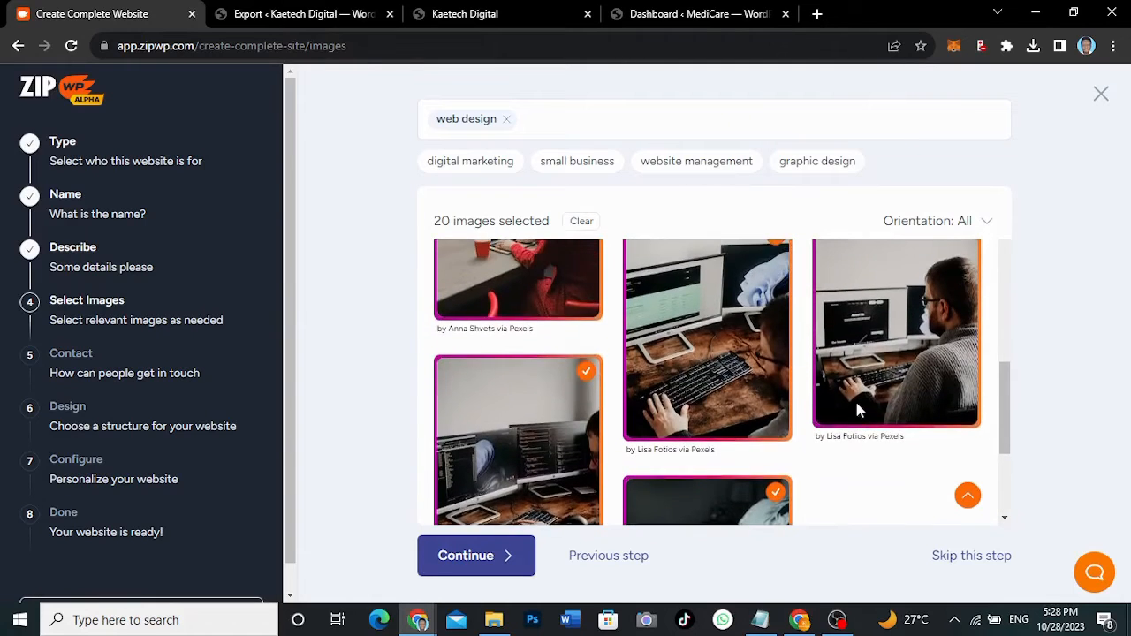
scroll(856, 409, up, 6)
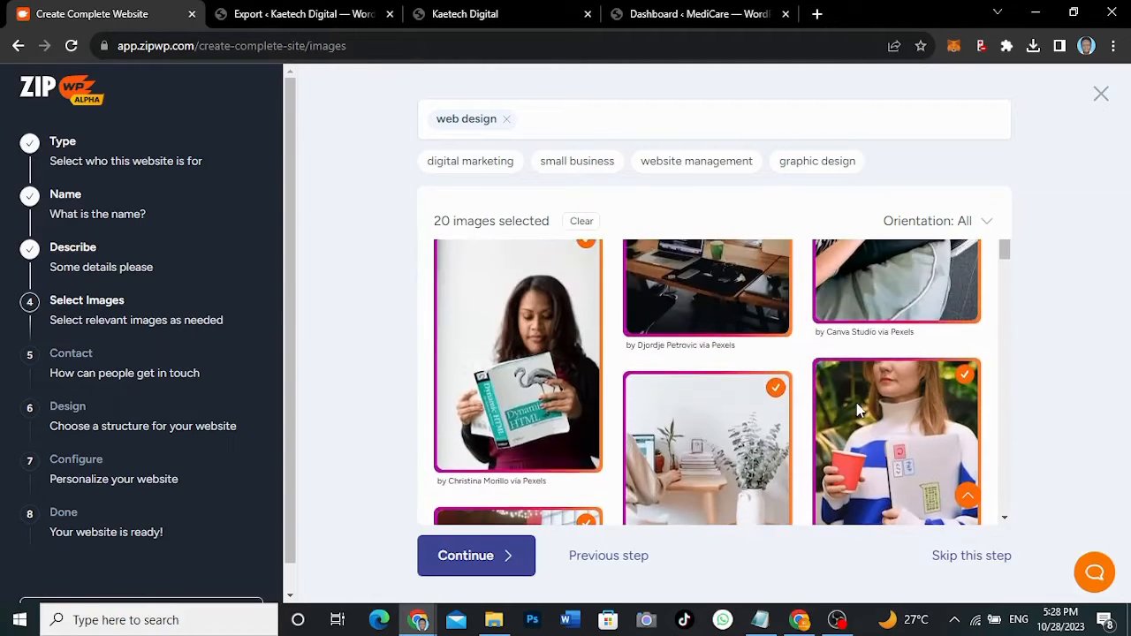
scroll(856, 409, down, 1)
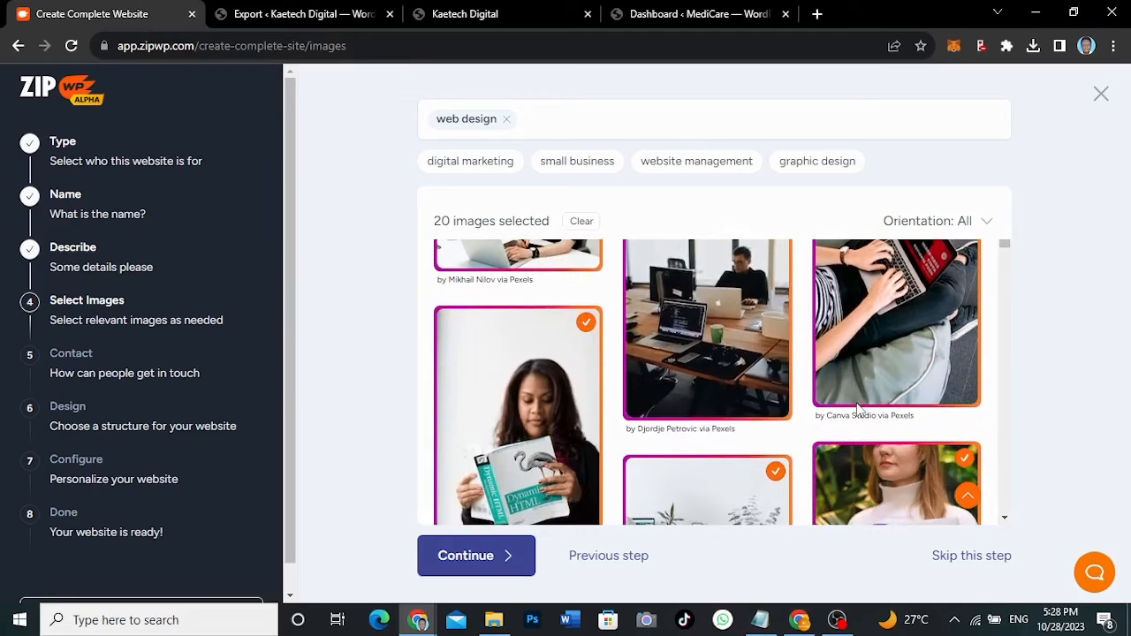
click(587, 324)
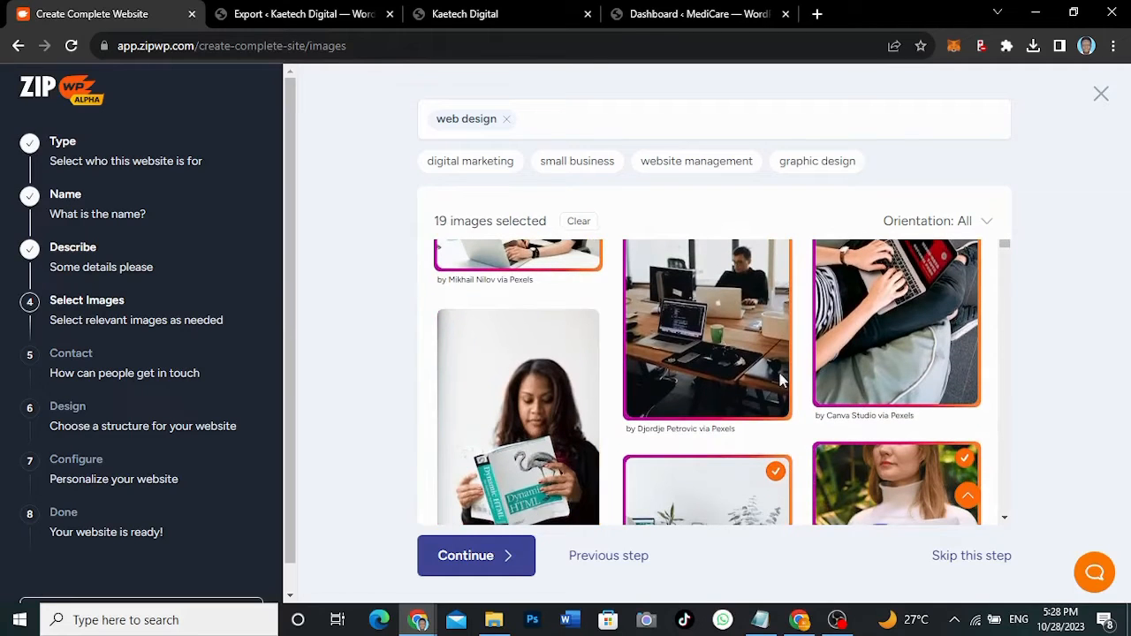
scroll(904, 334, up, 2)
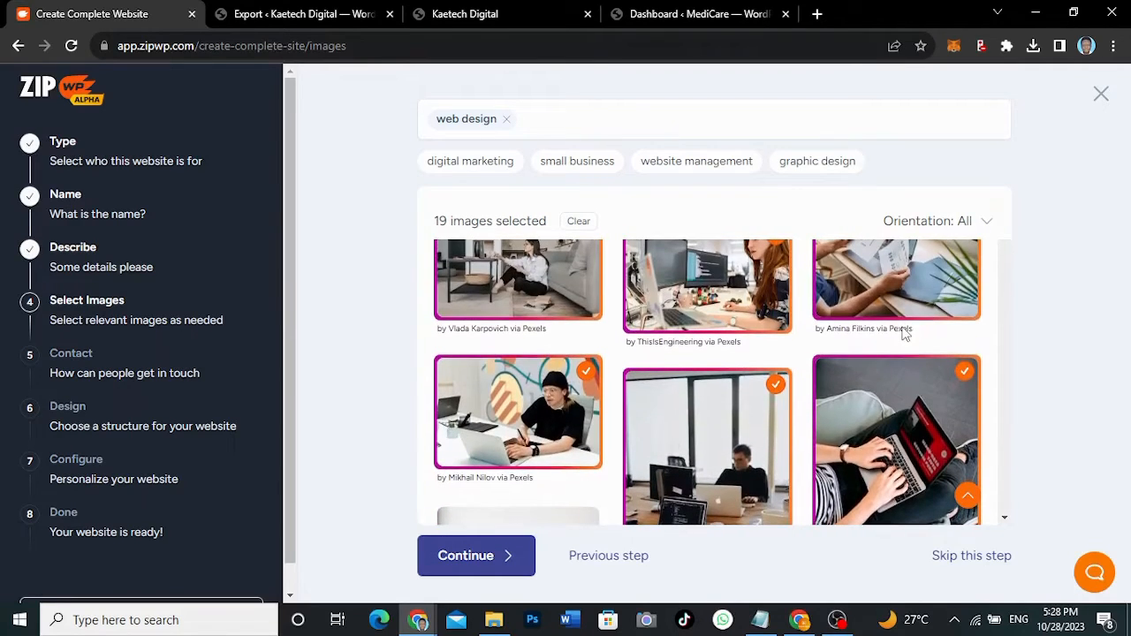
scroll(904, 333, up, 5)
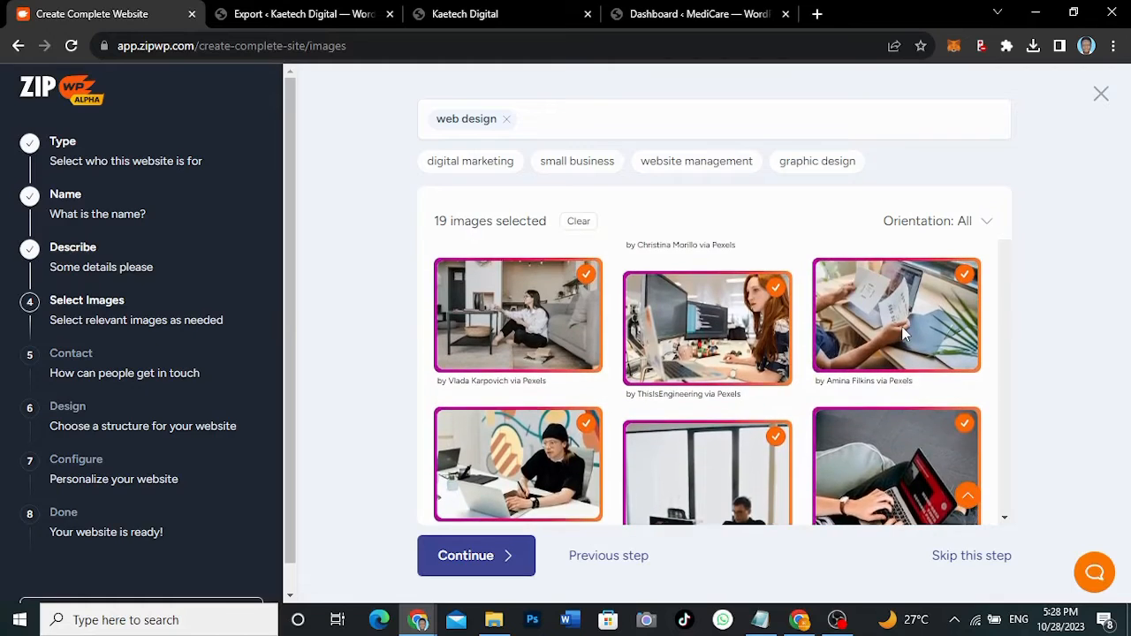
scroll(903, 334, up, 3)
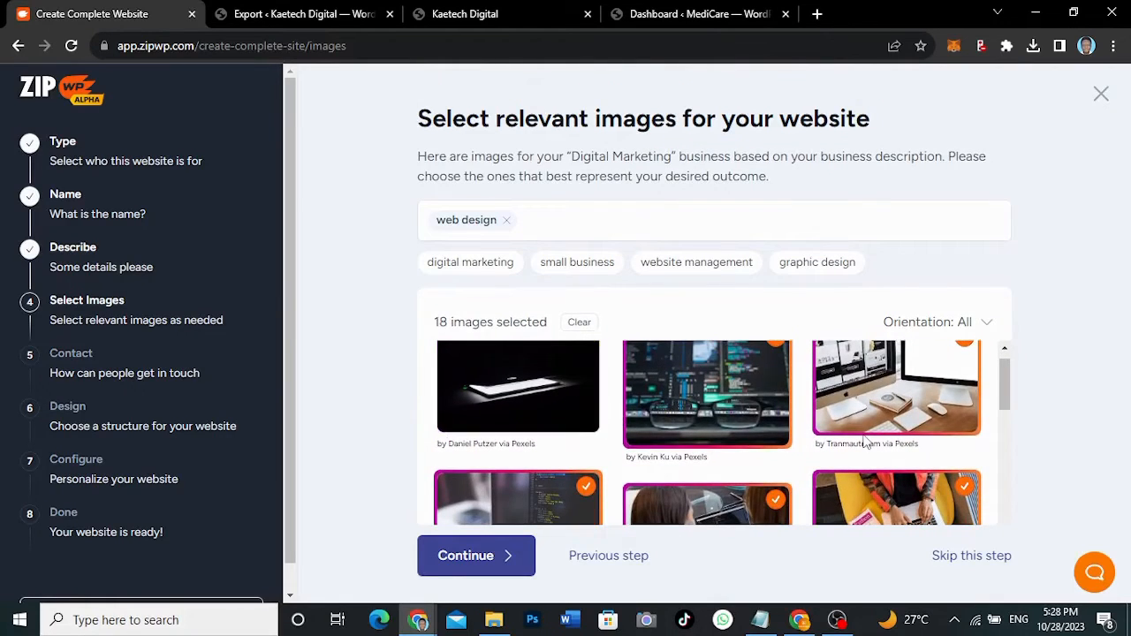
scroll(925, 422, up, 1)
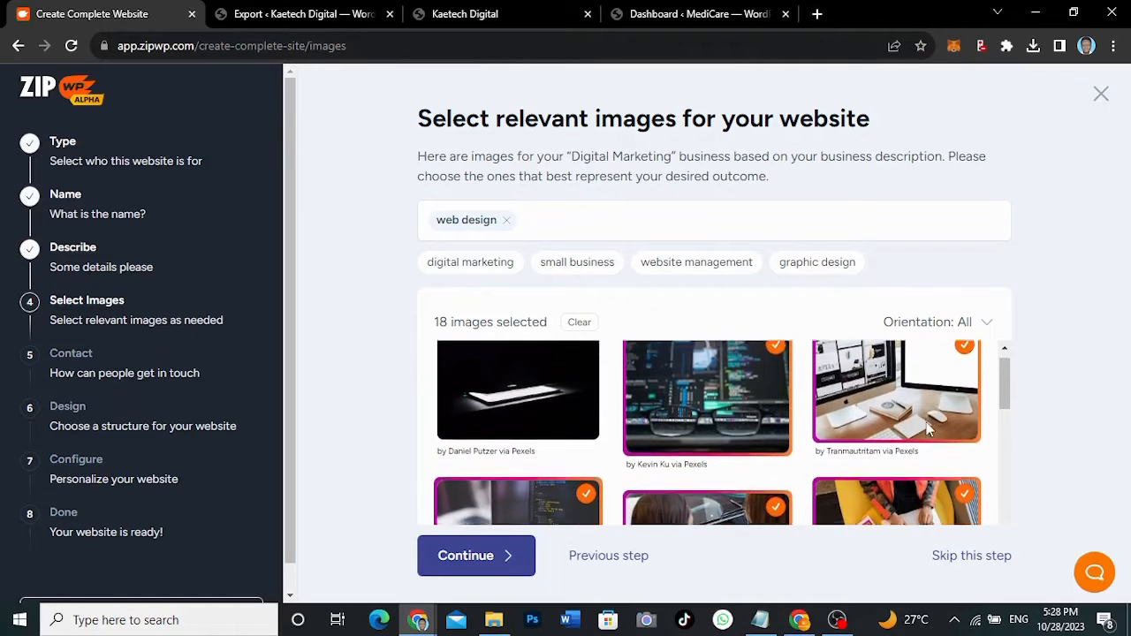
scroll(926, 422, down, 1)
scroll(926, 422, up, 1)
click(926, 422)
- Add the SEO letter-tiles image and deselect the man-at-the-computer image
scroll(928, 428, down, 5)
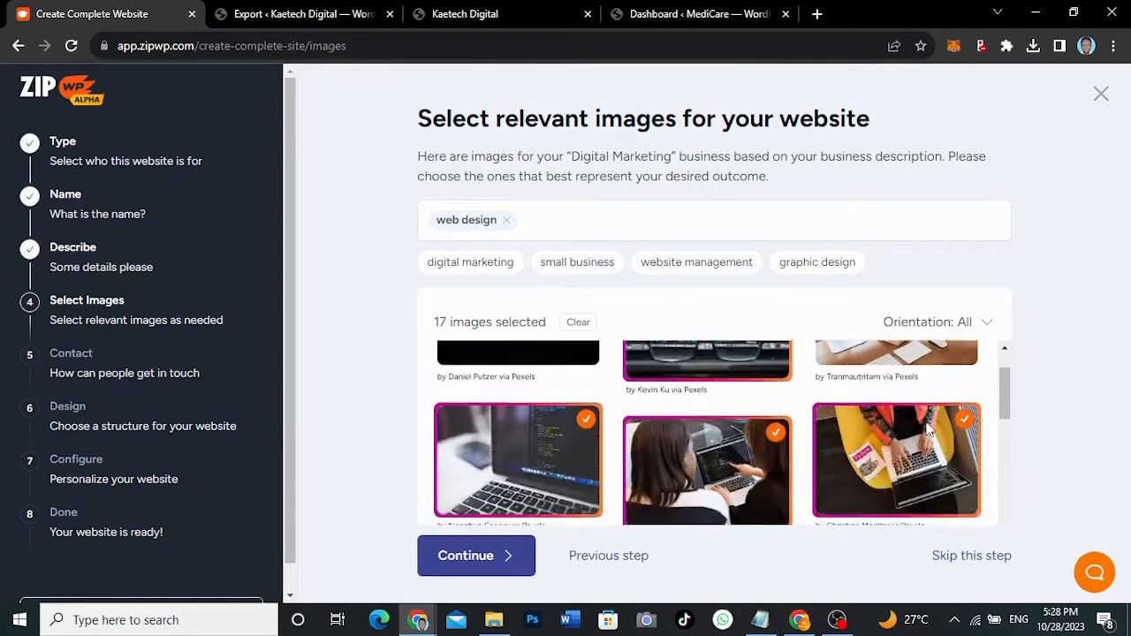
scroll(927, 429, down, 8)
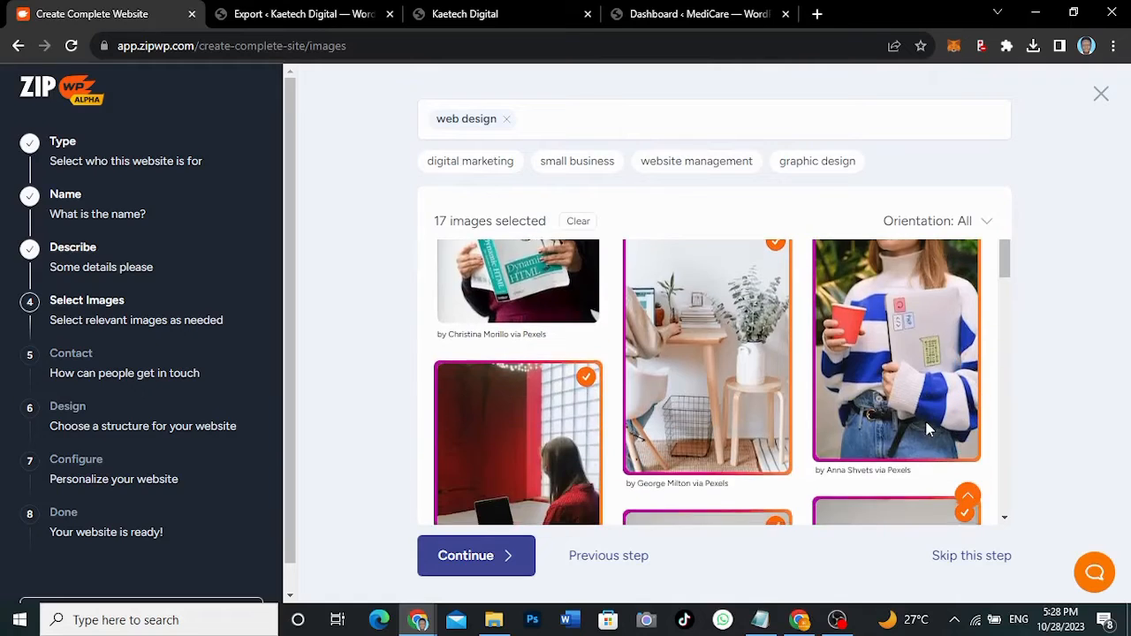
scroll(928, 429, down, 5)
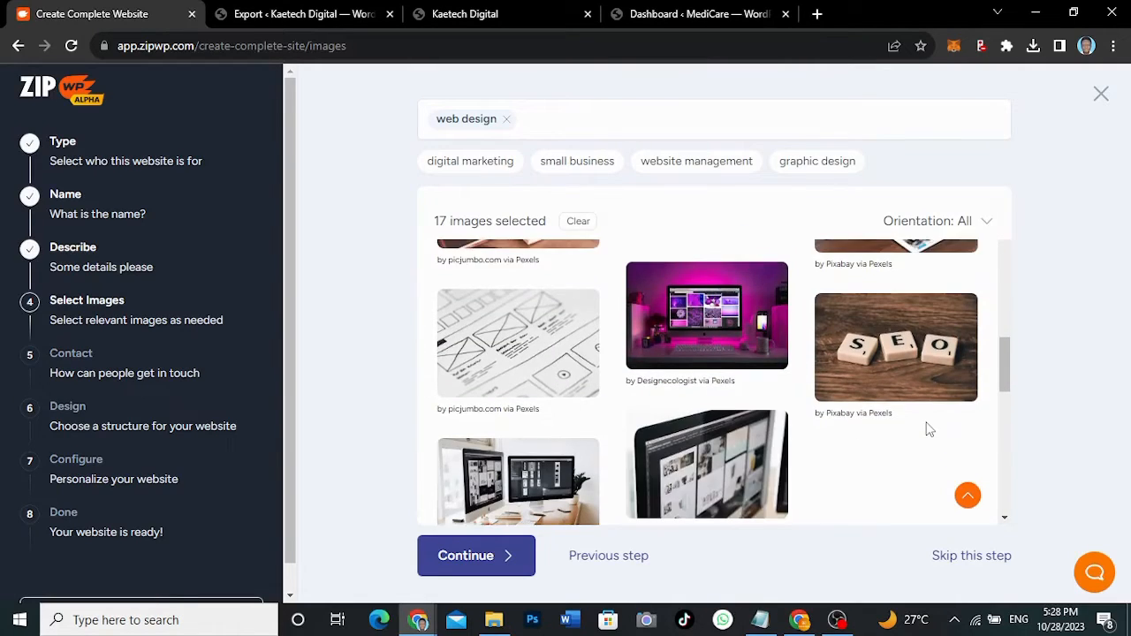
scroll(927, 428, up, 2)
scroll(928, 429, down, 1)
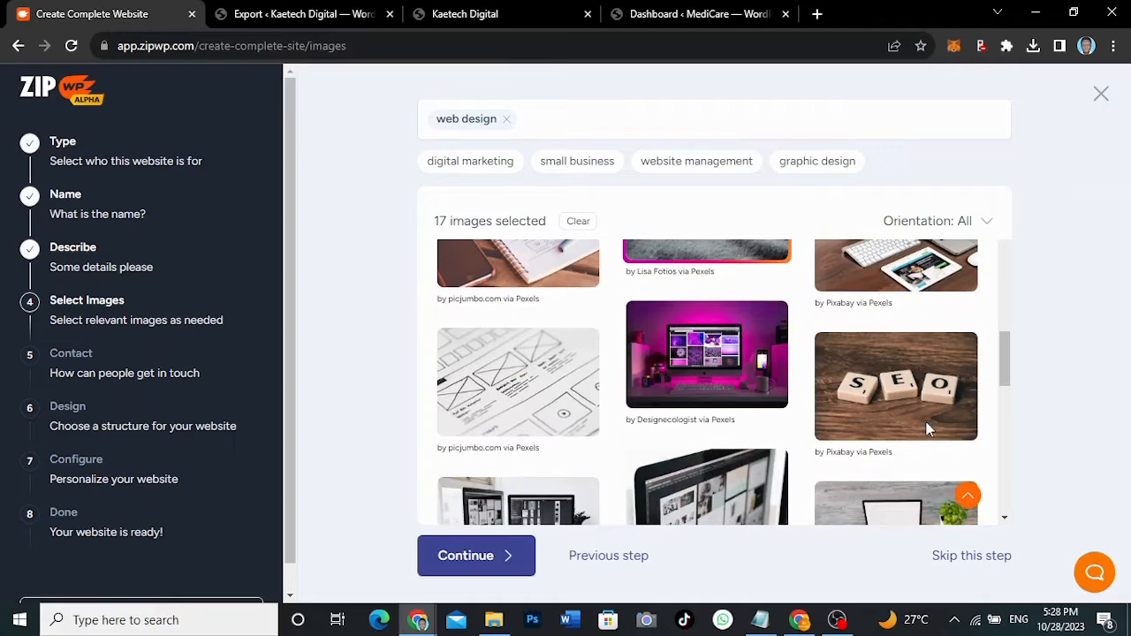
click(906, 365)
scroll(841, 366, down, 5)
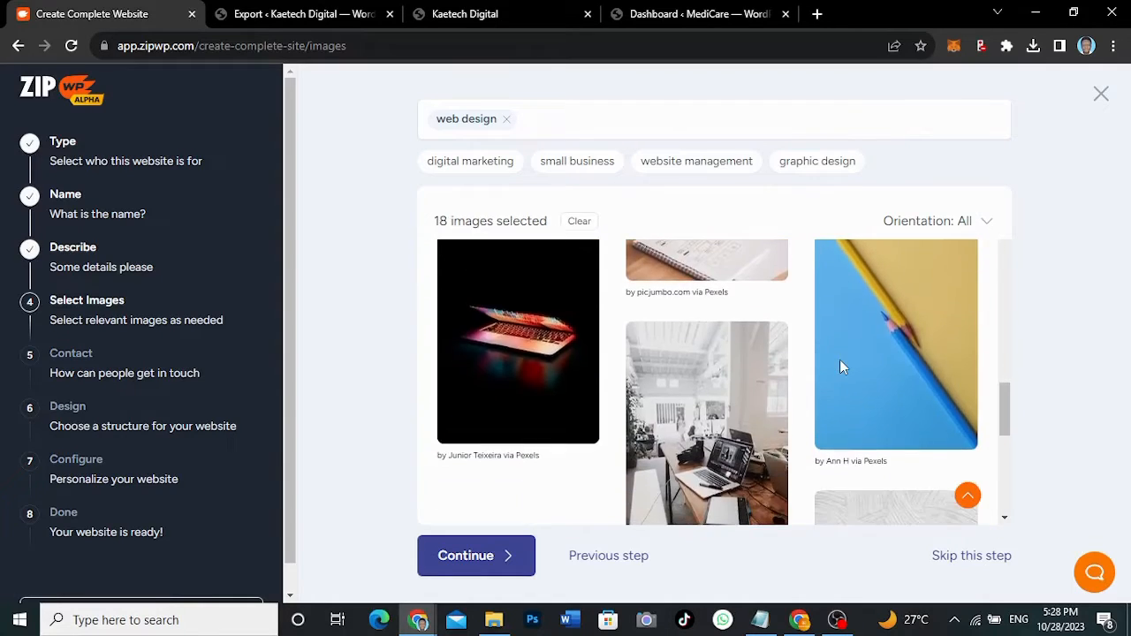
scroll(839, 360, up, 5)
scroll(839, 359, up, 5)
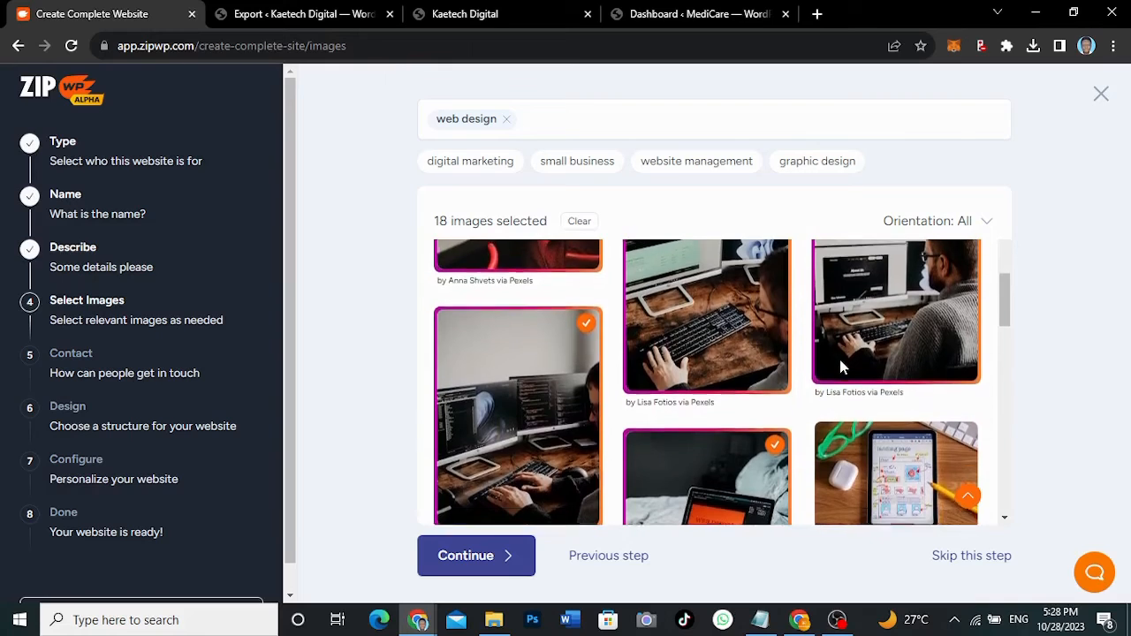
scroll(838, 355, up, 1)
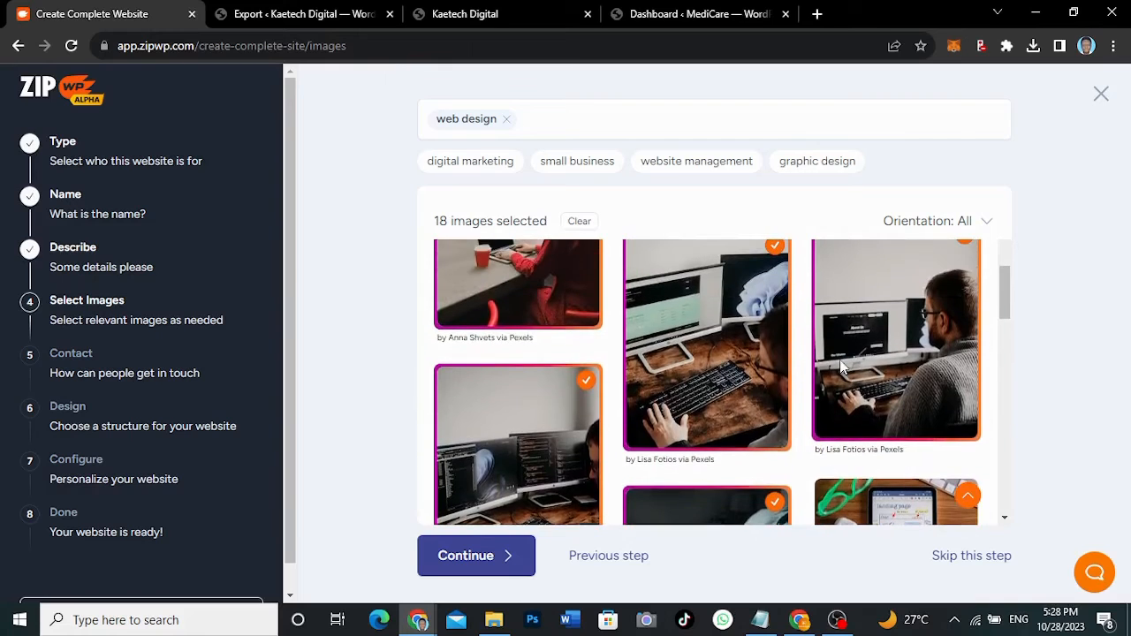
click(901, 344)
- Deselect the red-desk, plant-and-wooden-desk and striped-sweater images
scroll(901, 344, up, 3)
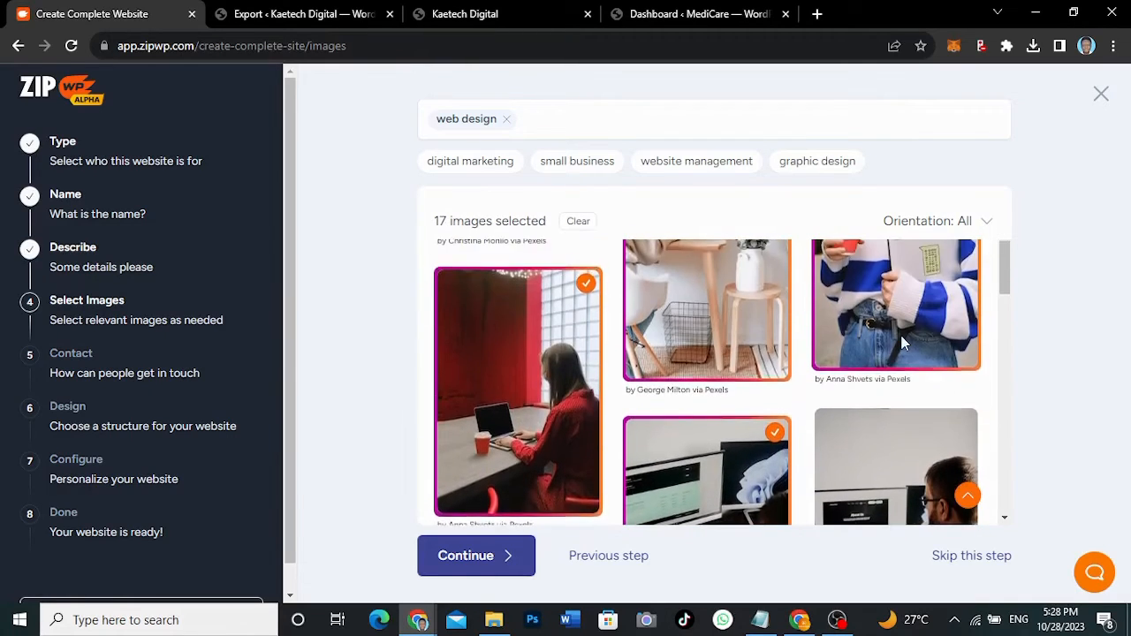
click(558, 381)
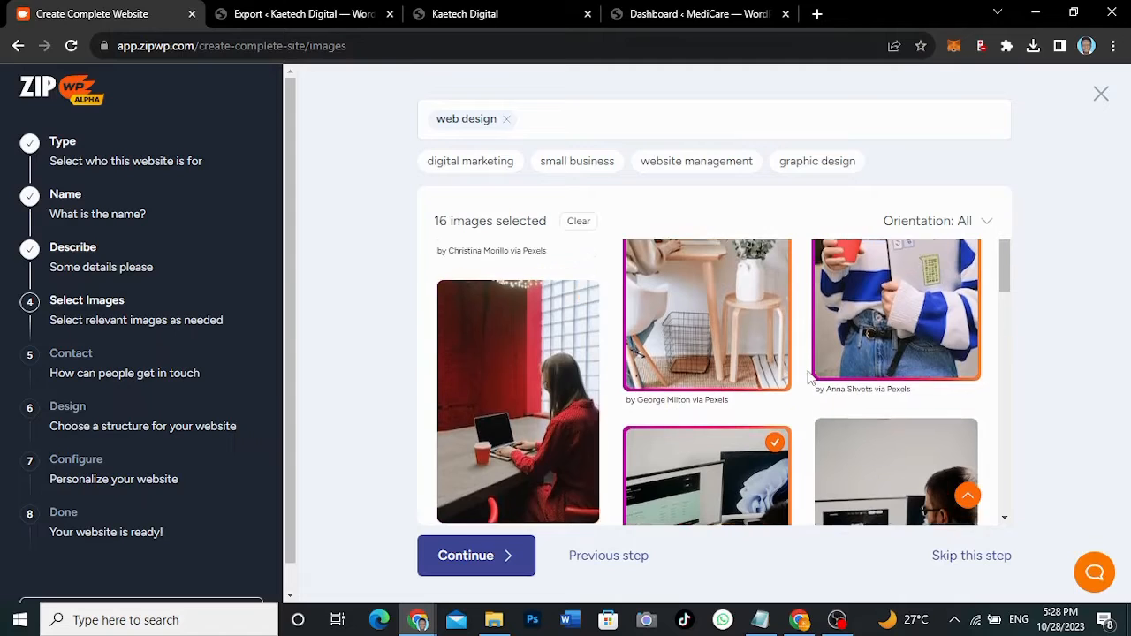
click(706, 385)
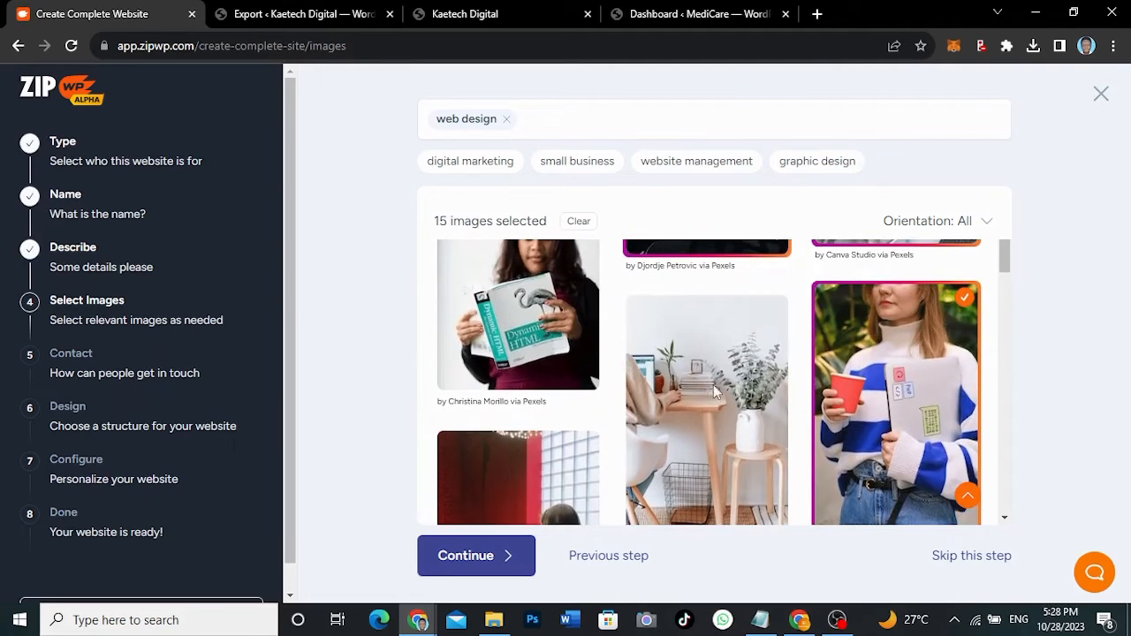
click(906, 368)
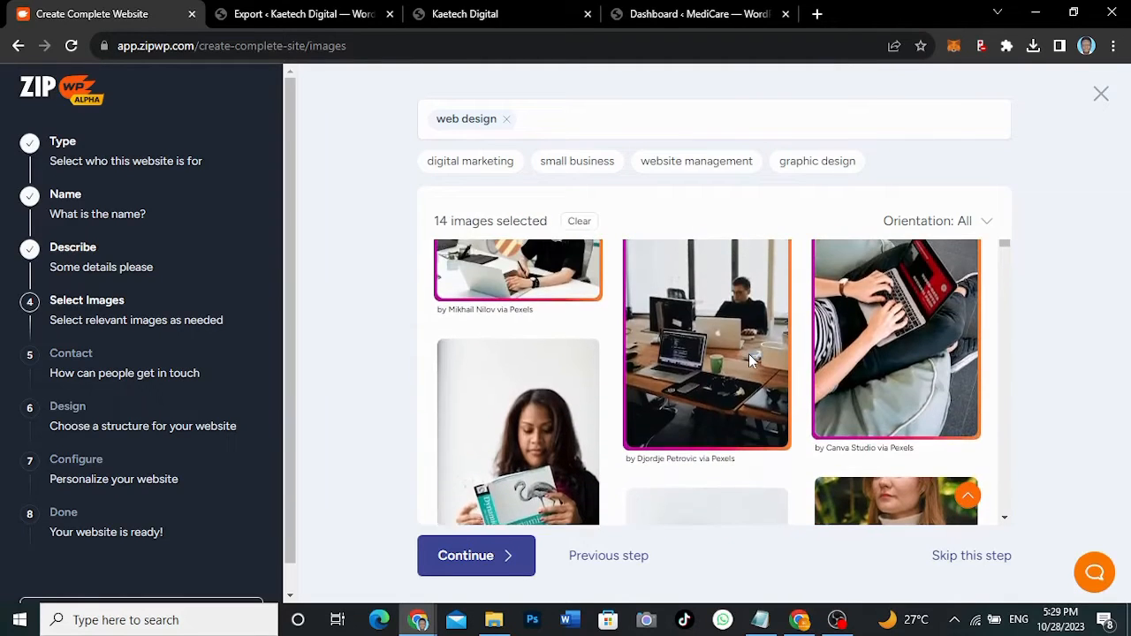
- Swap the 'web design' image keyword for 'social media'
click(507, 121)
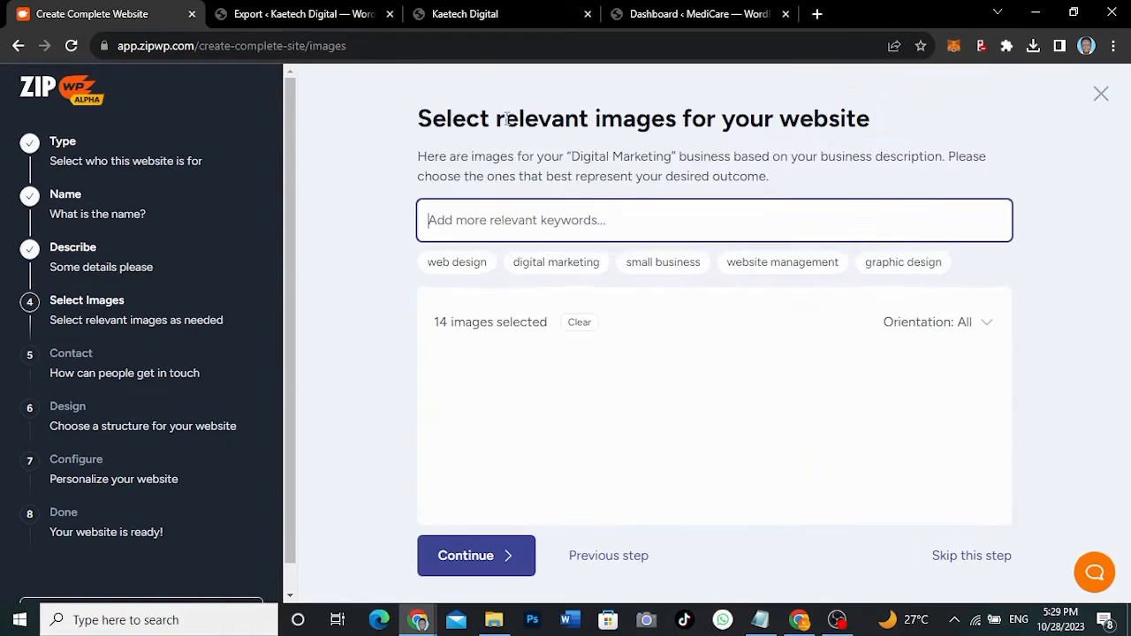
text(soc)
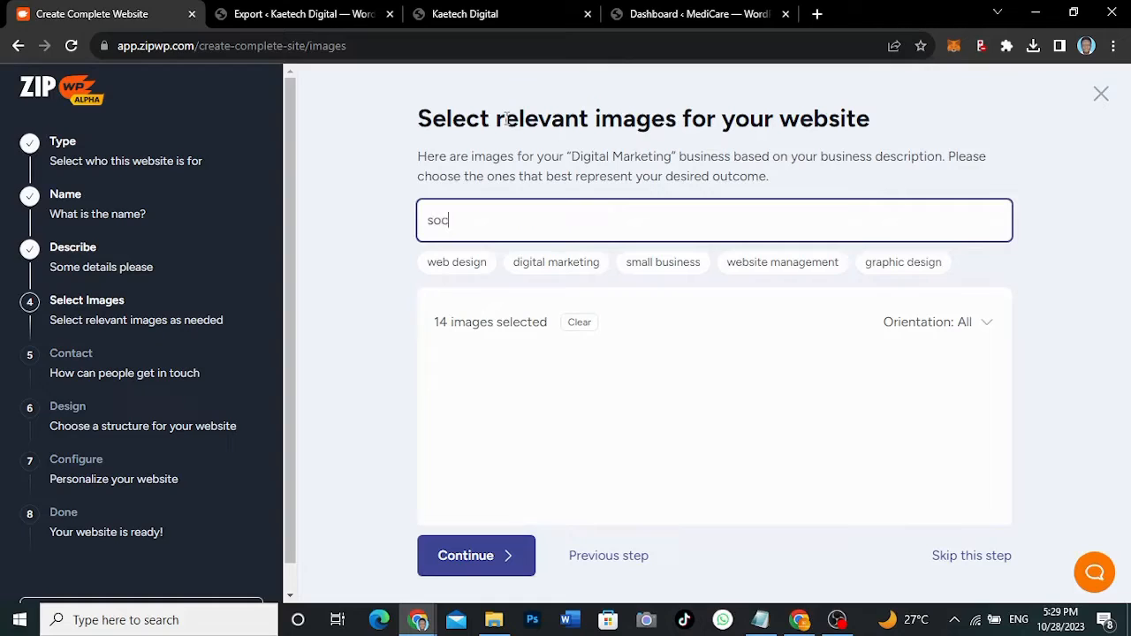
text(ial media)
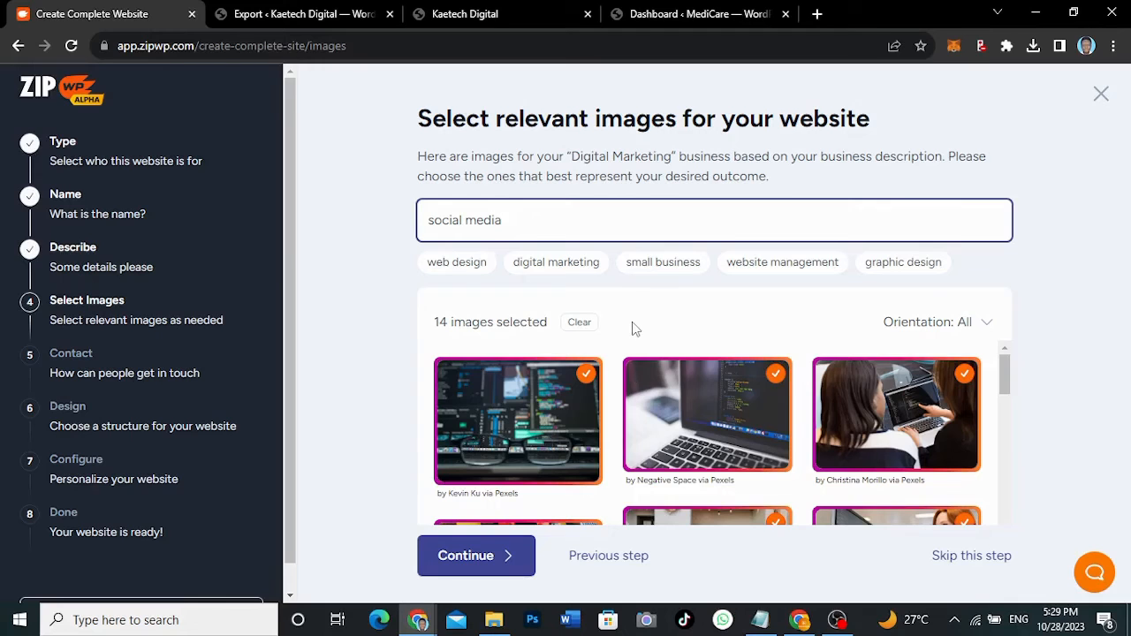
key(Return)
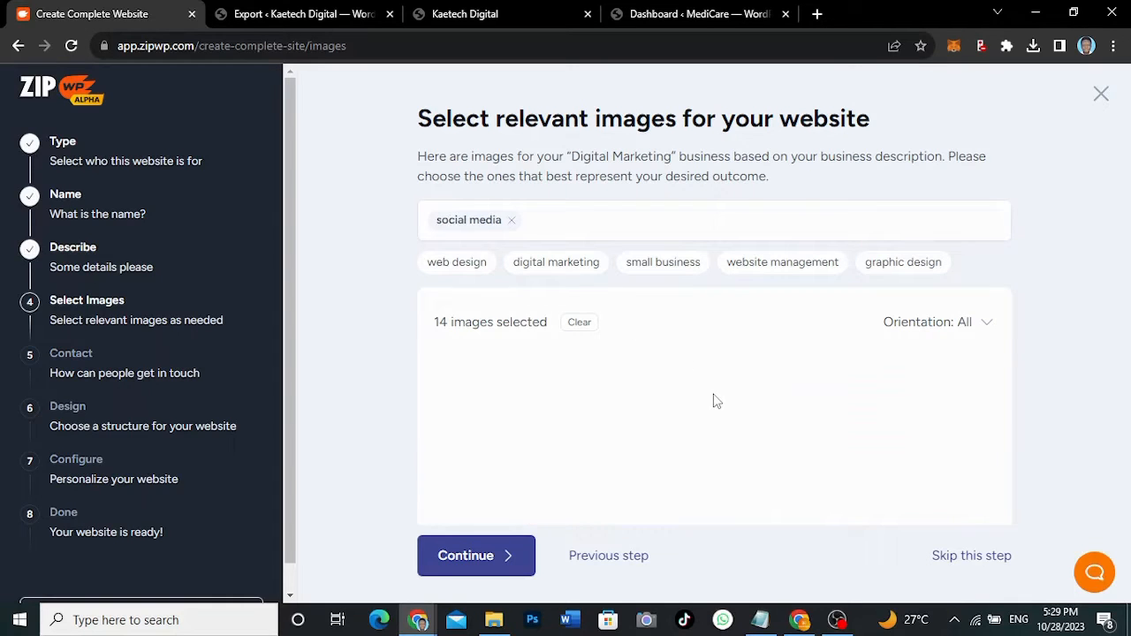
- Add the social media icons and WhatsApp phone images, then remove the 'social media' keyword
scroll(716, 401, down, 3)
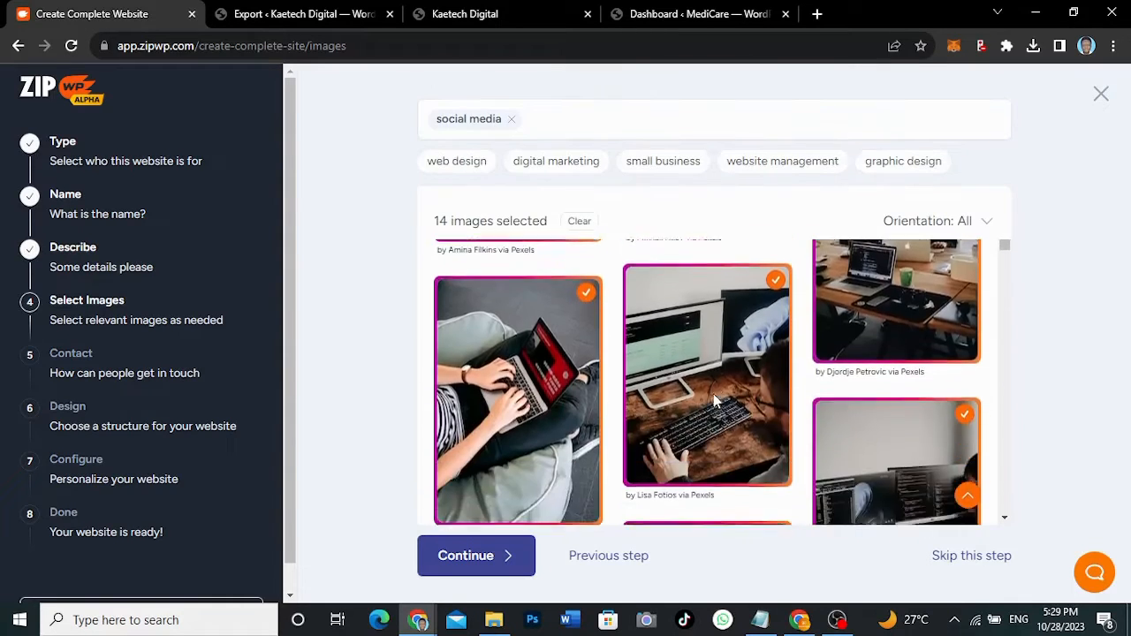
scroll(716, 401, down, 5)
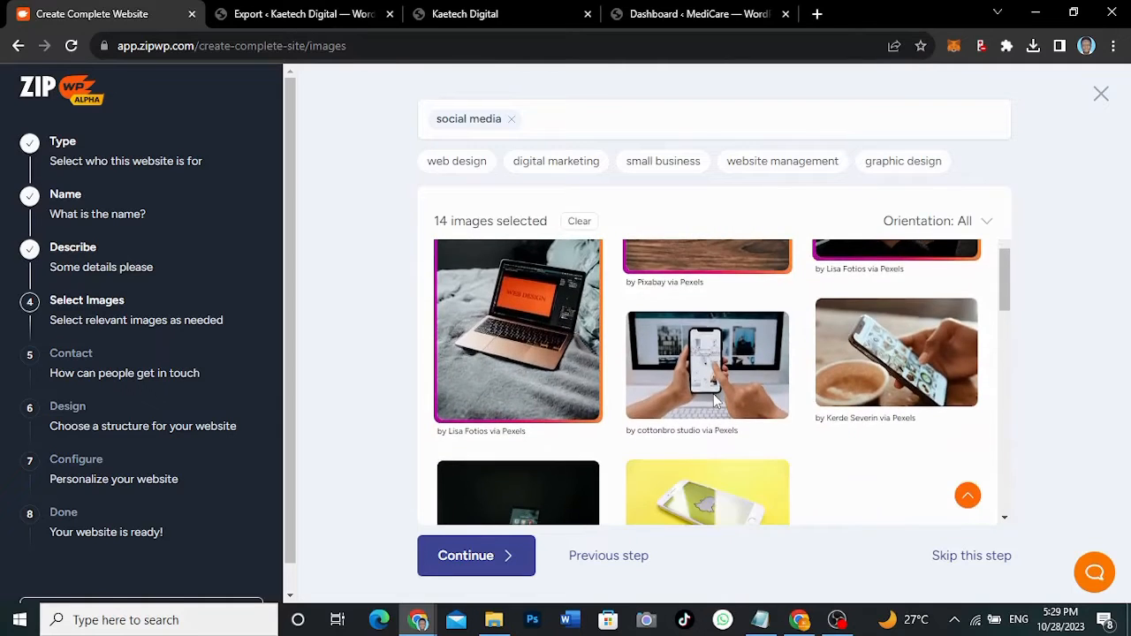
scroll(715, 401, down, 3)
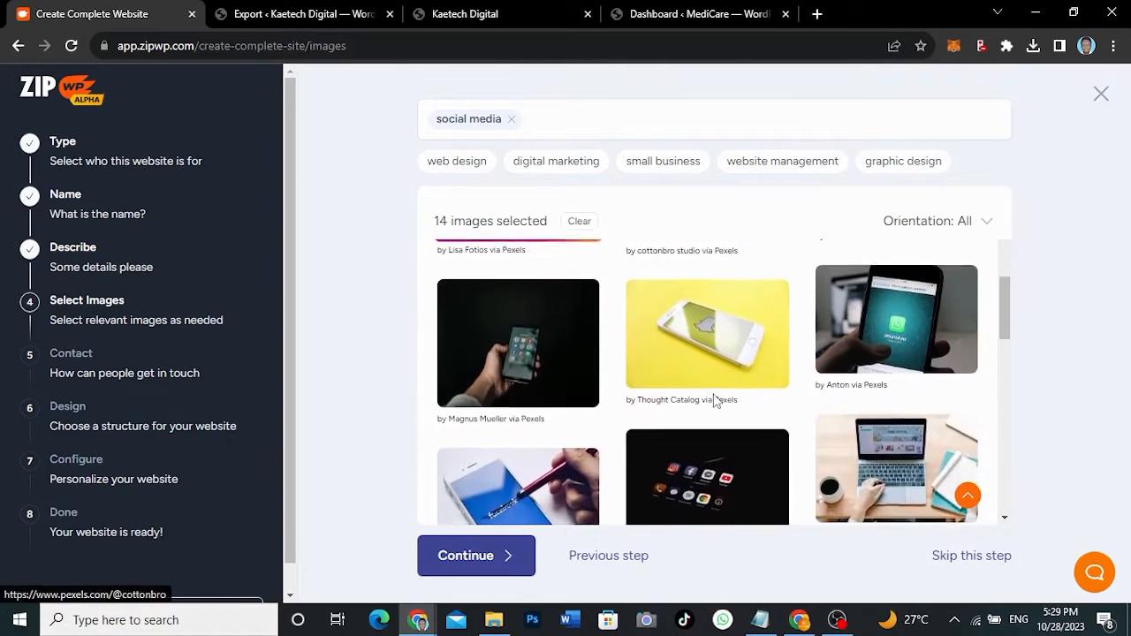
scroll(715, 401, down, 2)
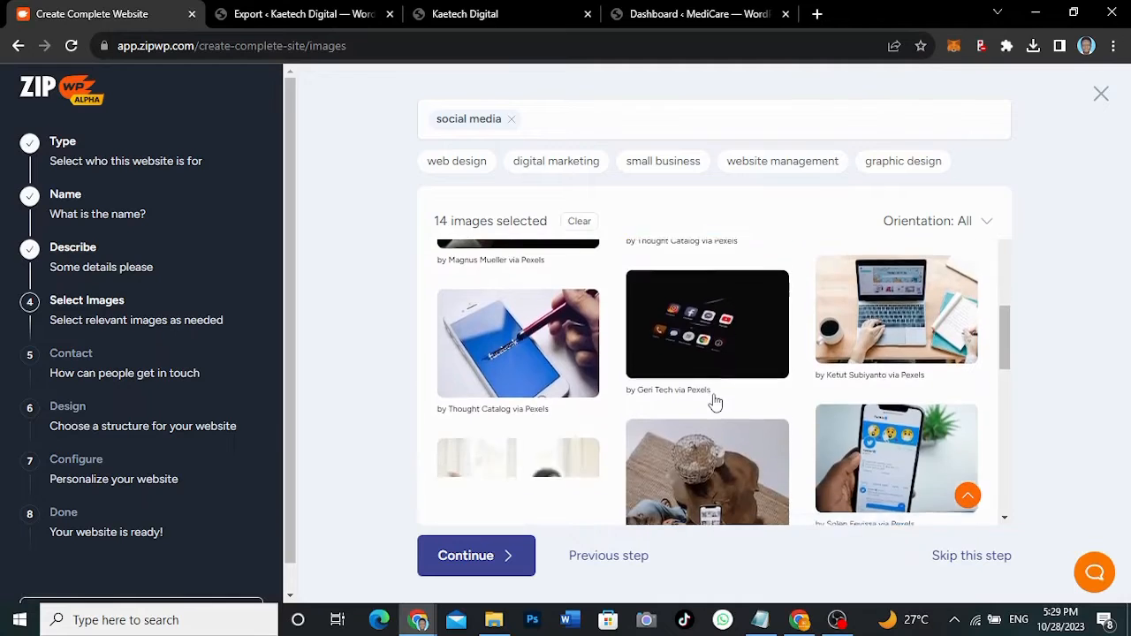
scroll(716, 402, down, 2)
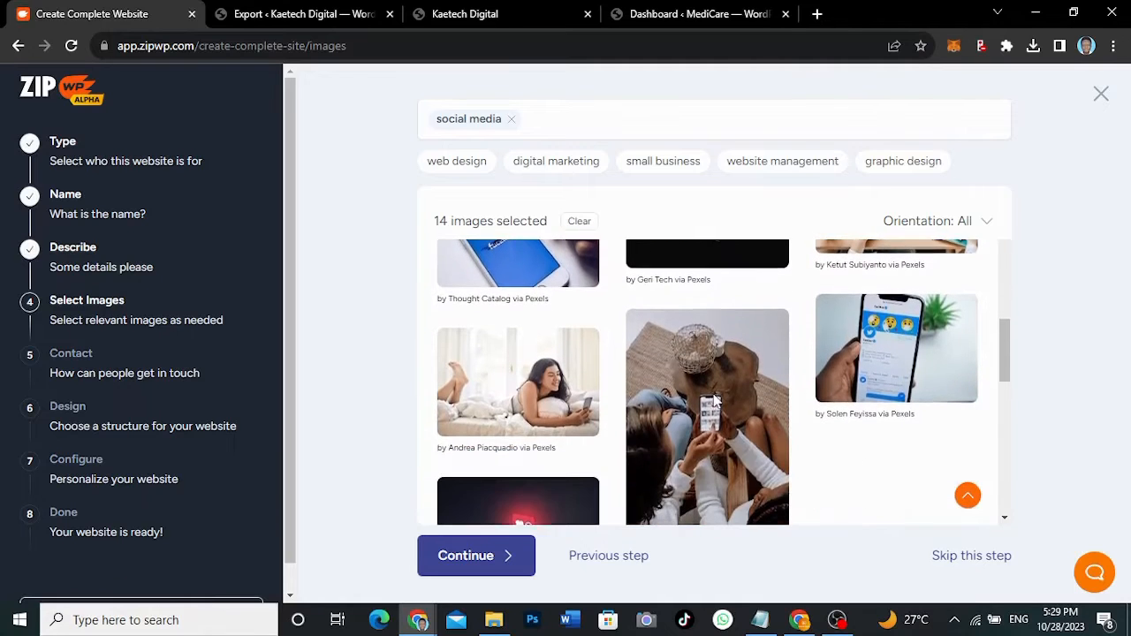
scroll(715, 401, down, 5)
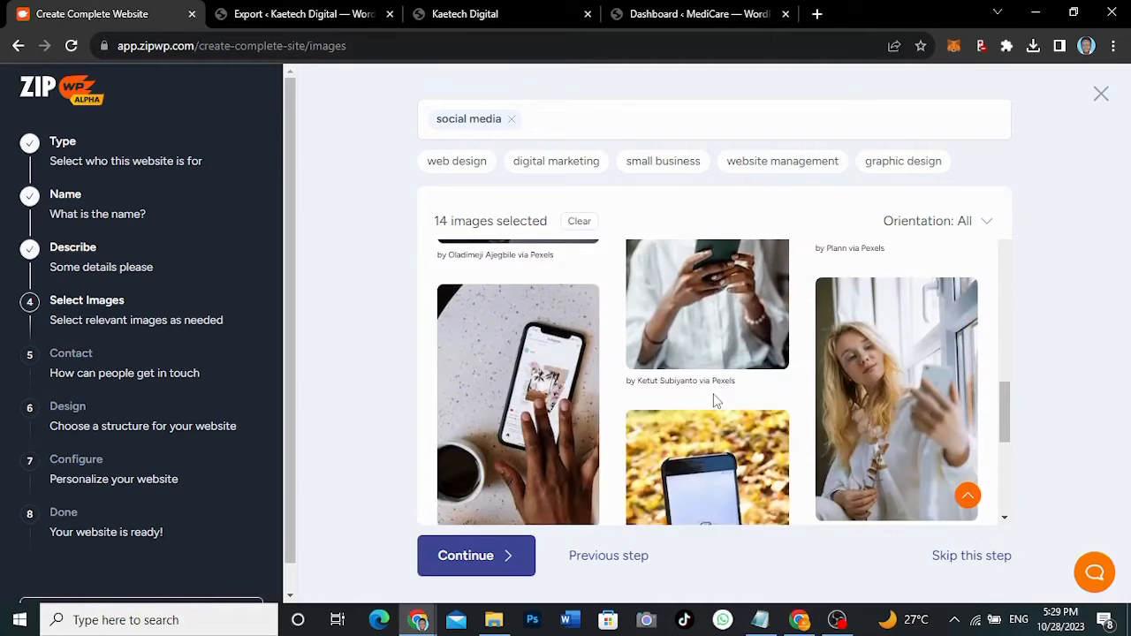
scroll(716, 401, down, 3)
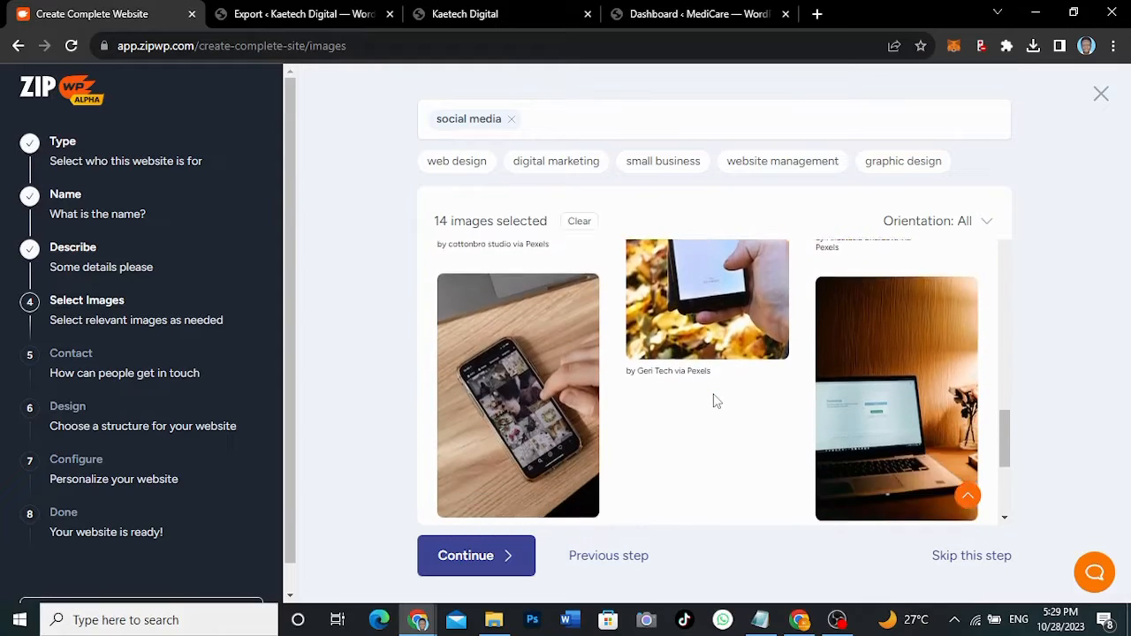
scroll(715, 402, down, 3)
click(716, 402)
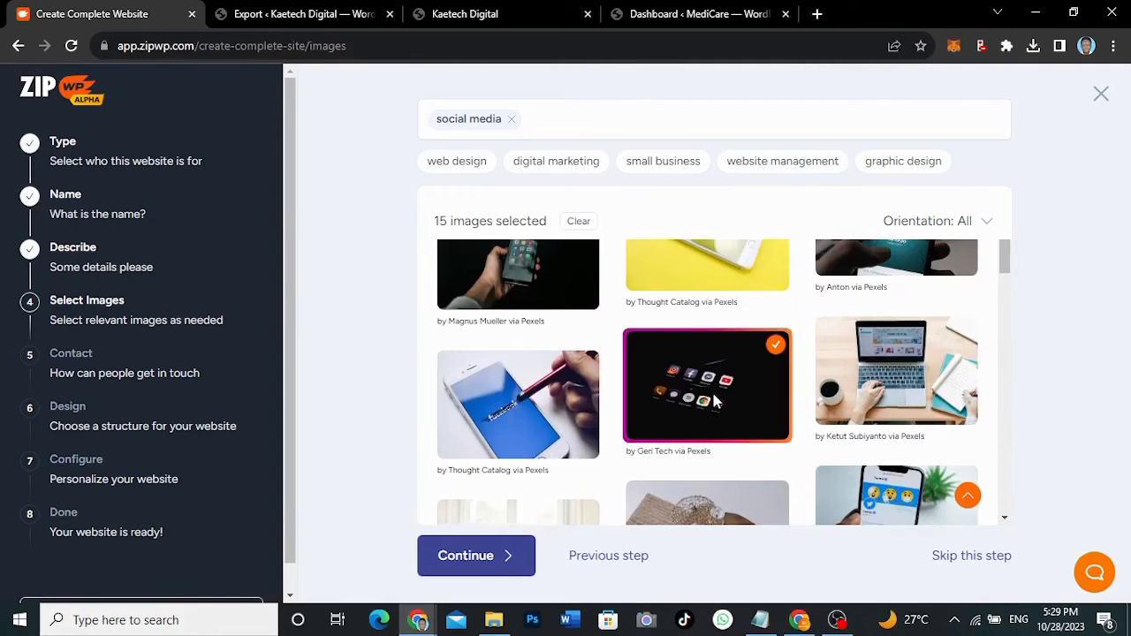
scroll(713, 398, up, 2)
scroll(807, 404, down, 1)
click(848, 375)
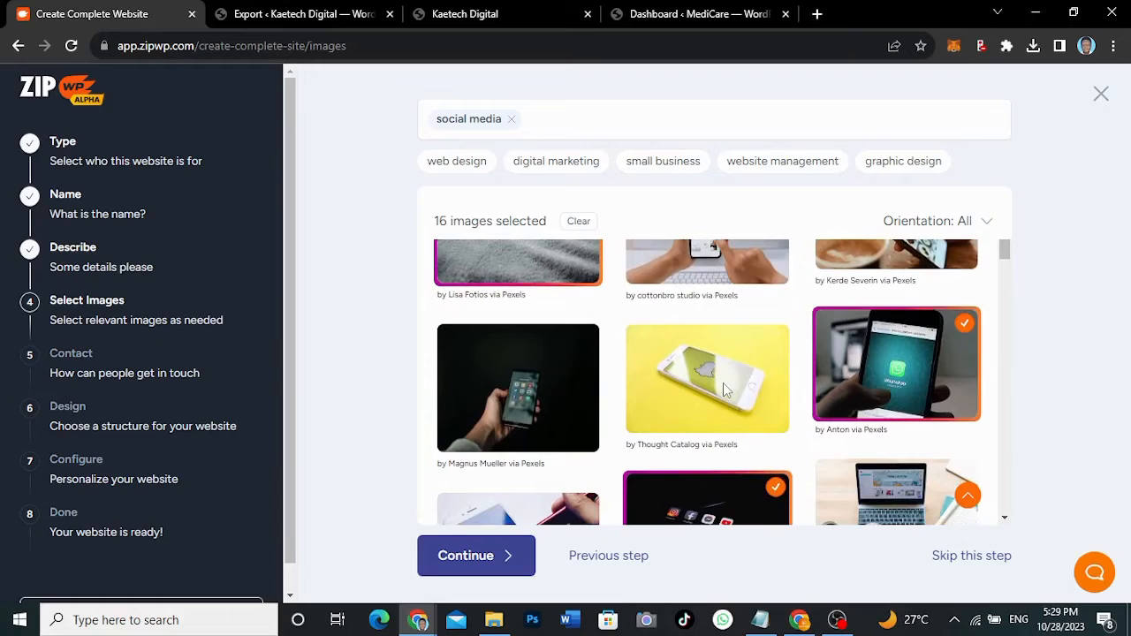
click(509, 118)
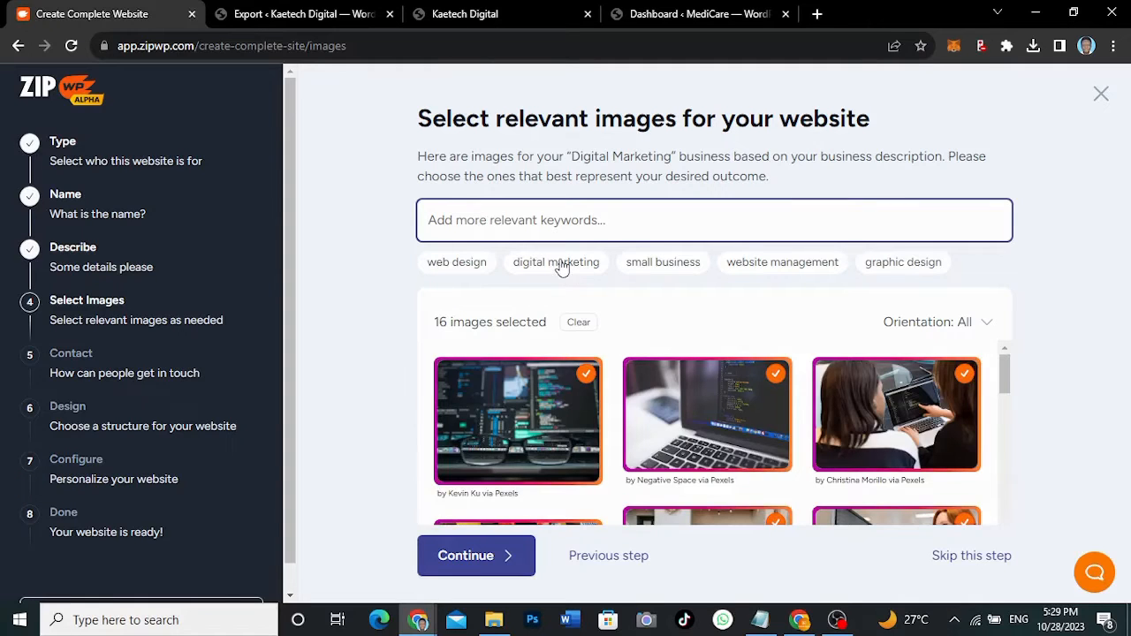
- Search 'graphic design' images and select the designer's desk and geometric shapes pictures
click(897, 264)
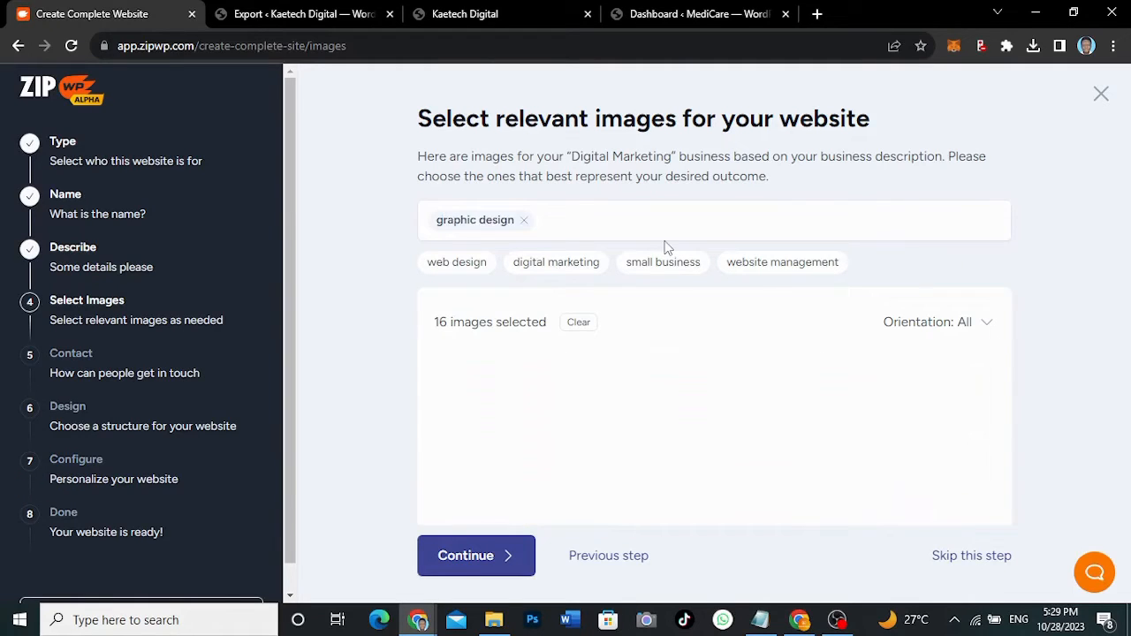
scroll(680, 495, down, 5)
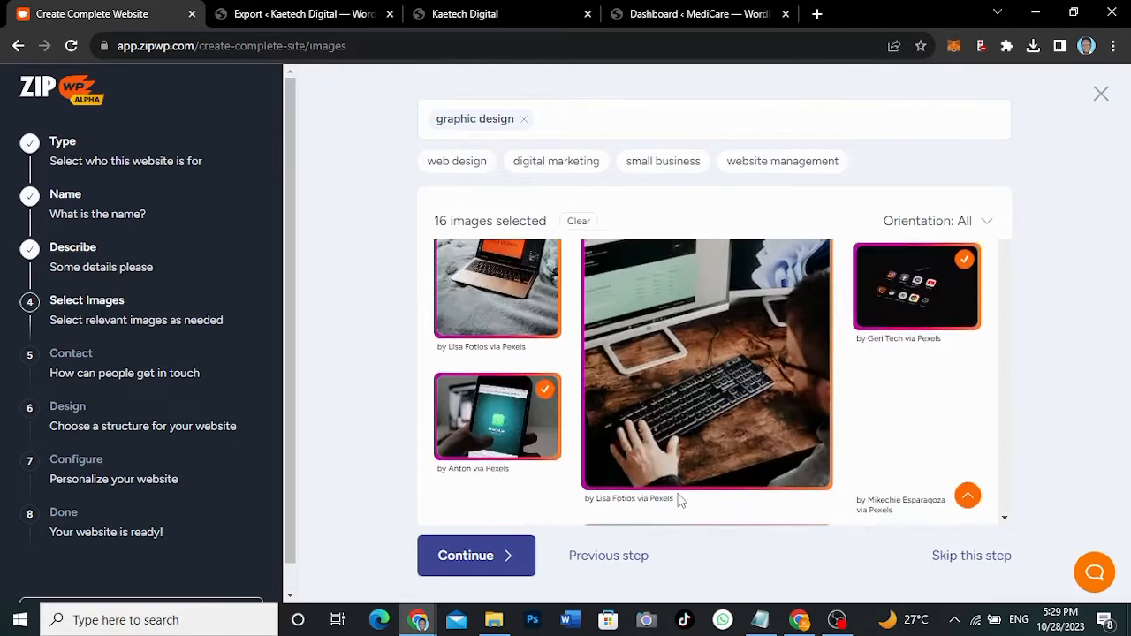
scroll(680, 500, down, 5)
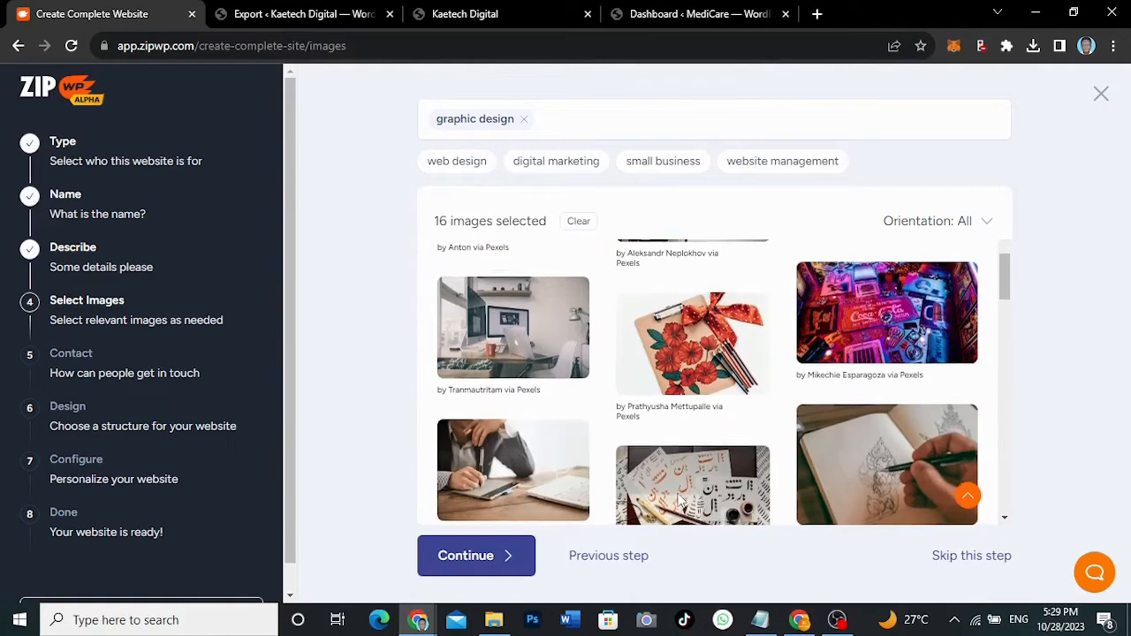
scroll(680, 500, down, 5)
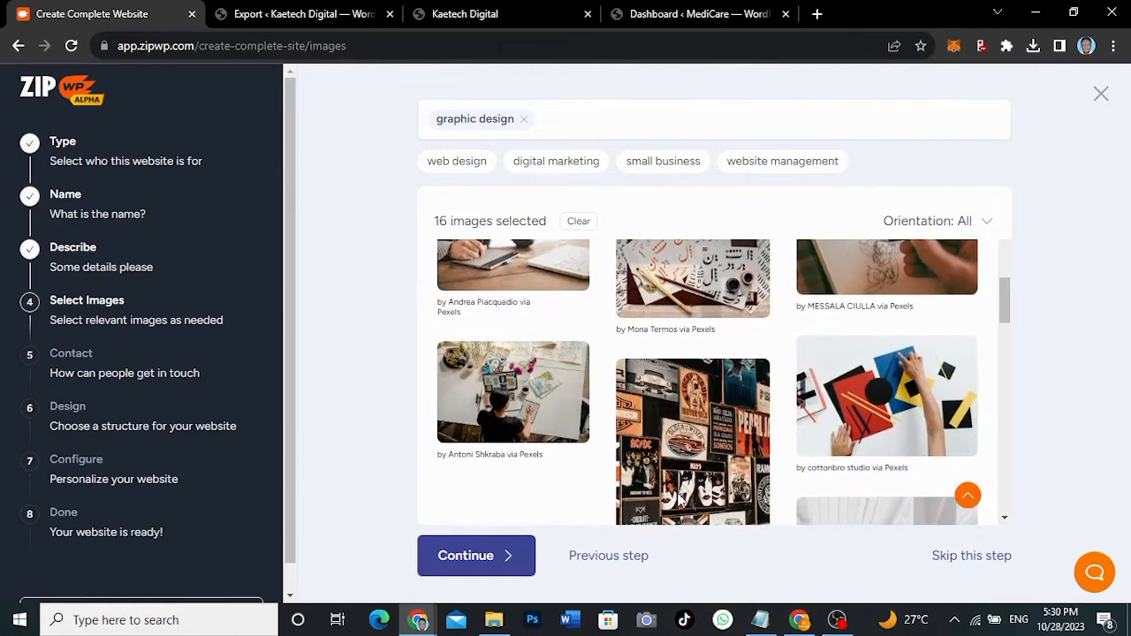
scroll(678, 500, down, 2)
click(540, 350)
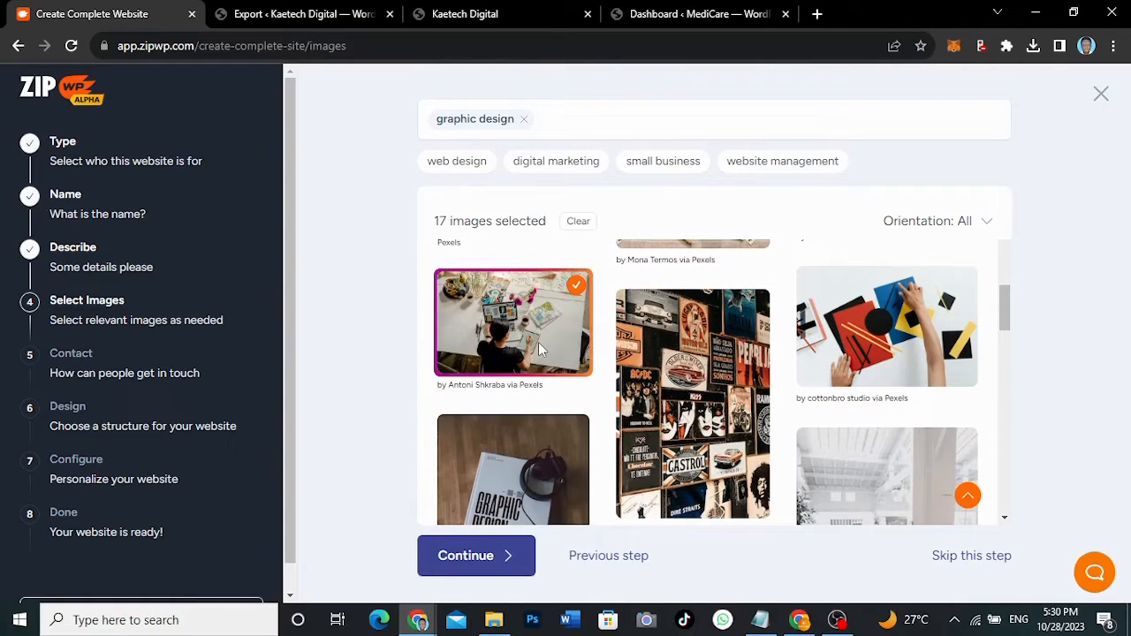
scroll(696, 454, up, 1)
click(846, 414)
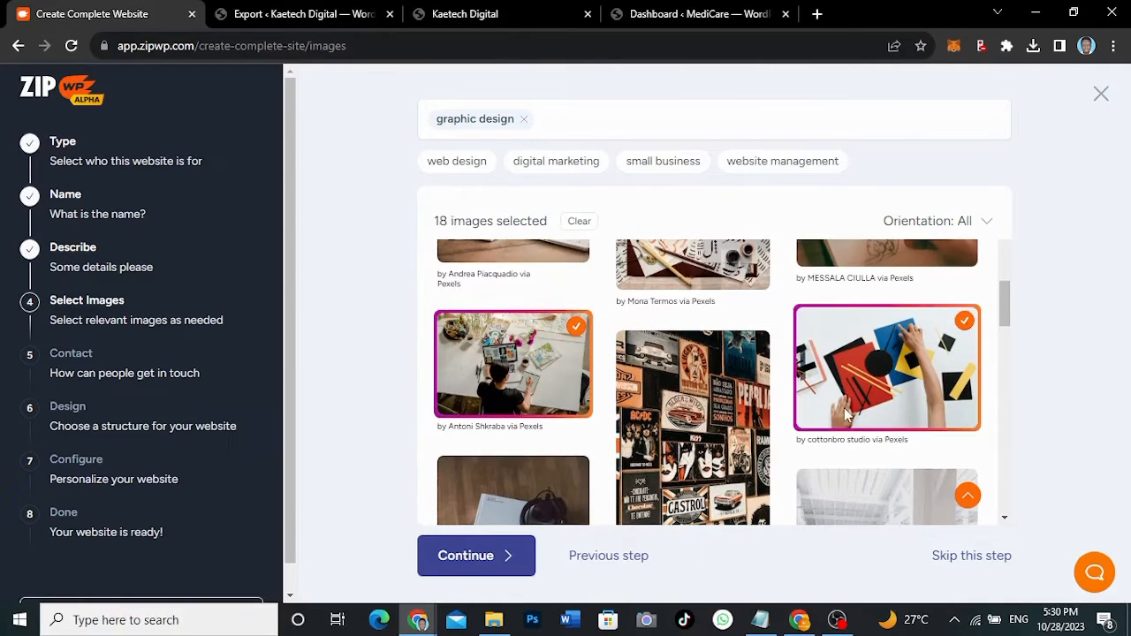
- Continue with 18 images selected to the contact details step
scroll(643, 377, up, 4)
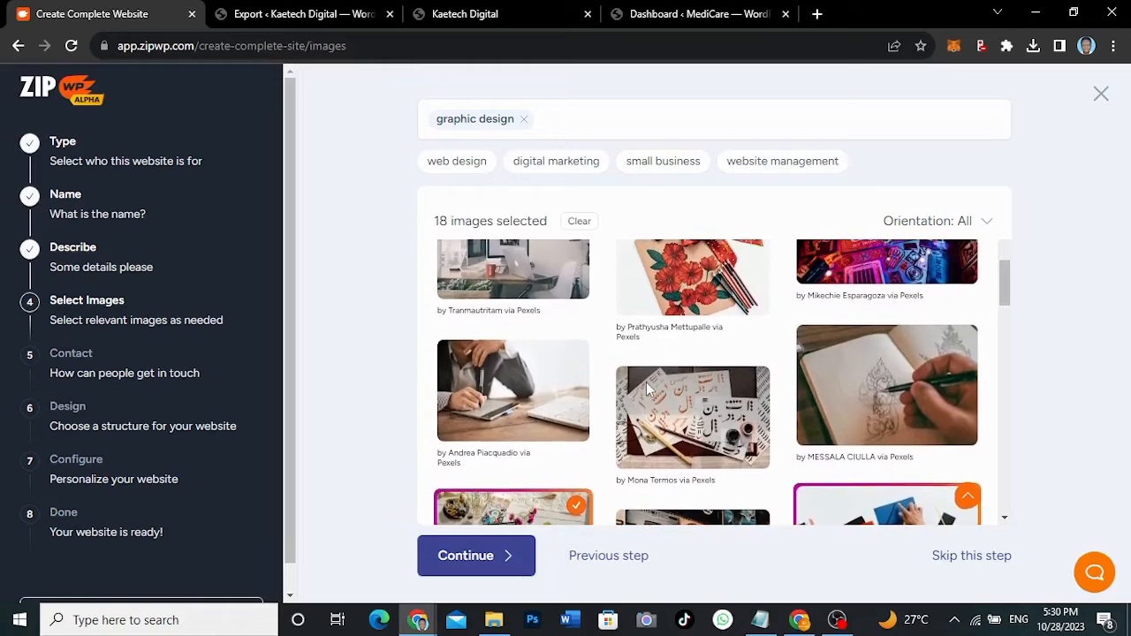
scroll(646, 382, up, 6)
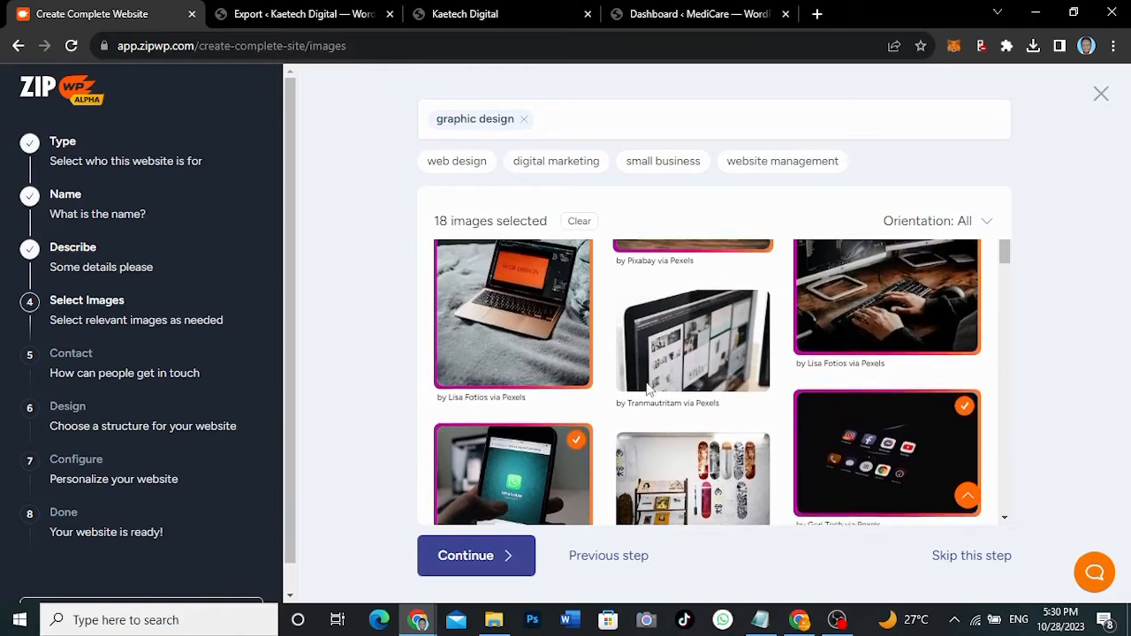
scroll(646, 382, up, 4)
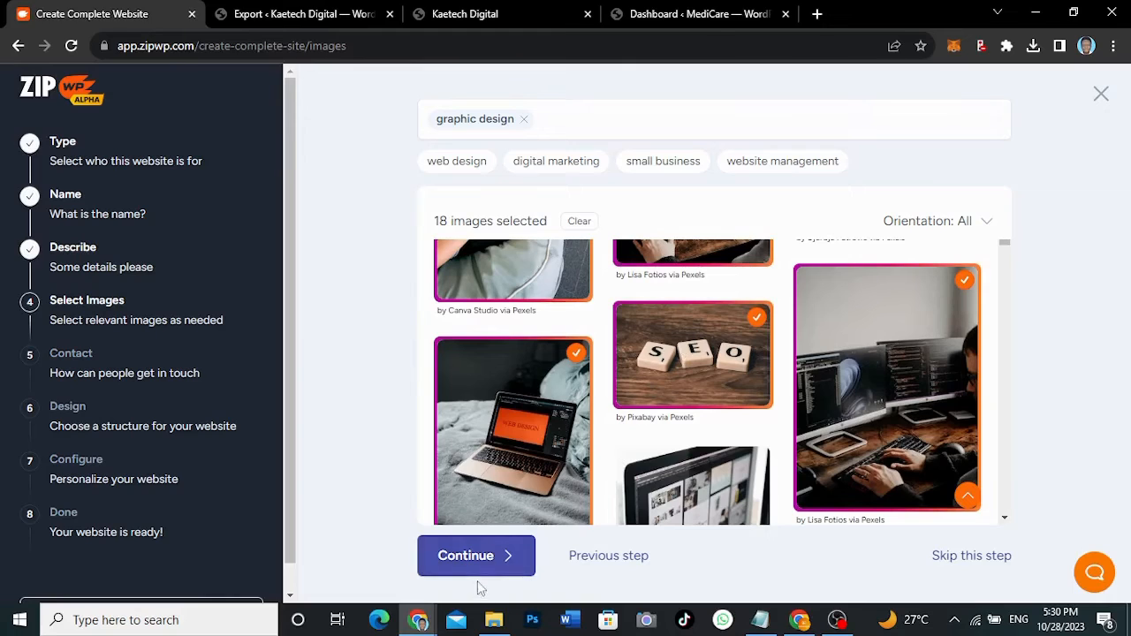
click(483, 558)
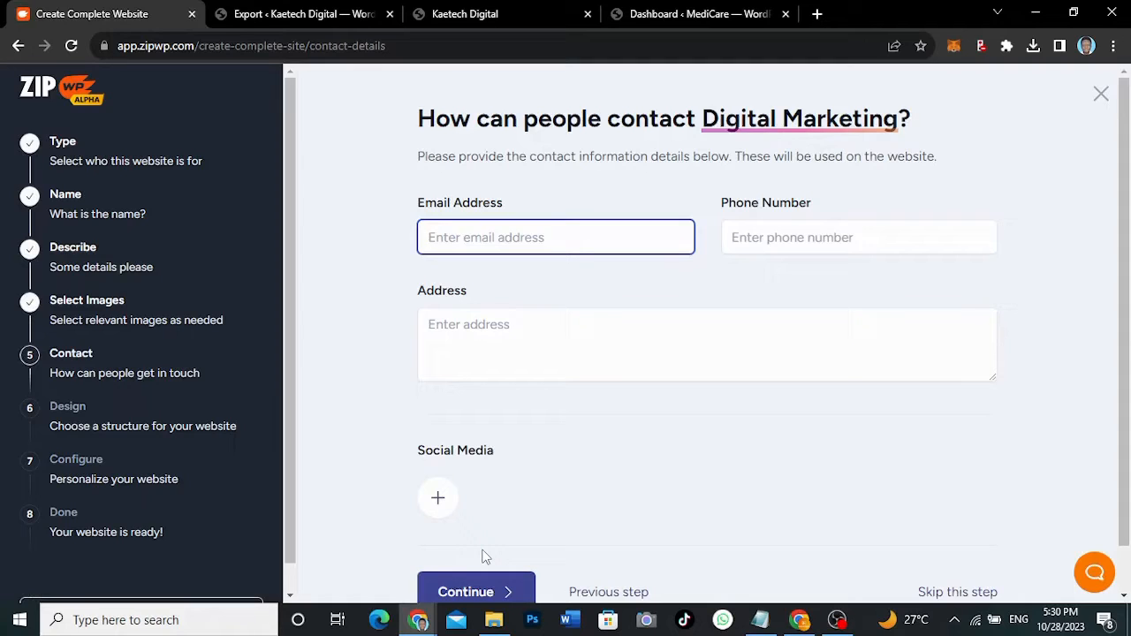
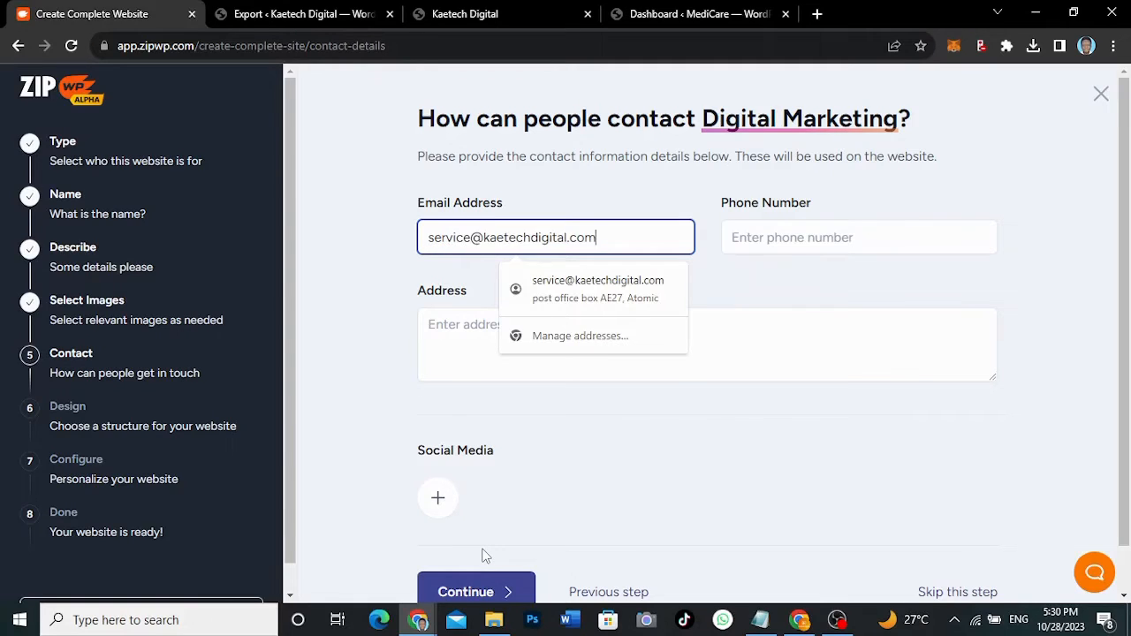
- Fill in the business e-mail and phone number from saved suggestions
click(802, 241)
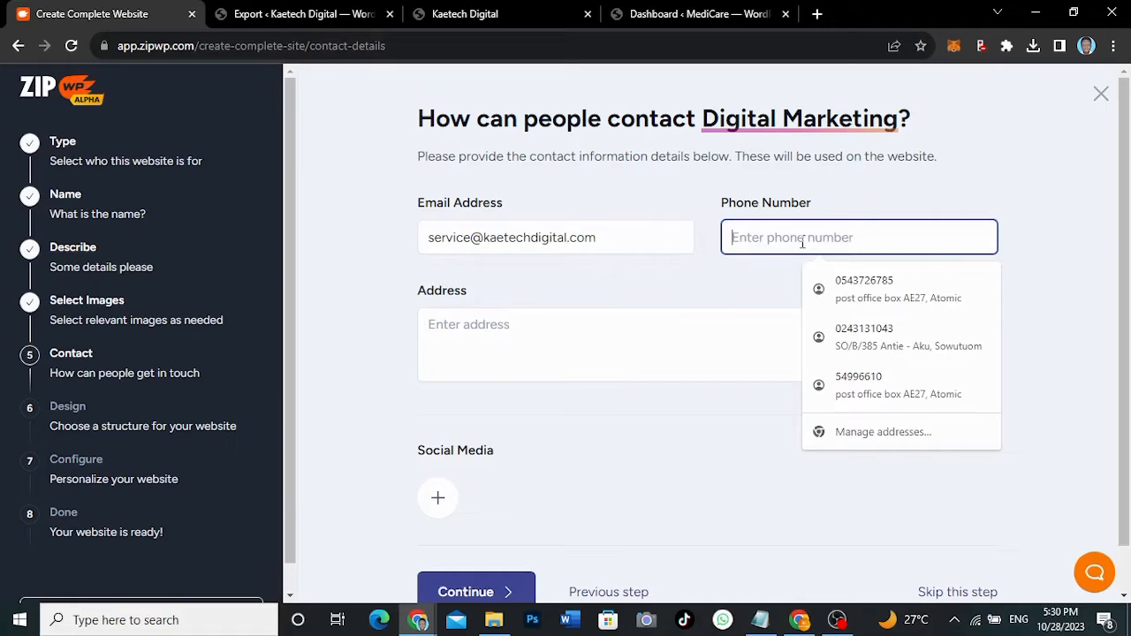
key(ctrl+v)
- Enter 'Accra, Ghana' as the business address
click(464, 322)
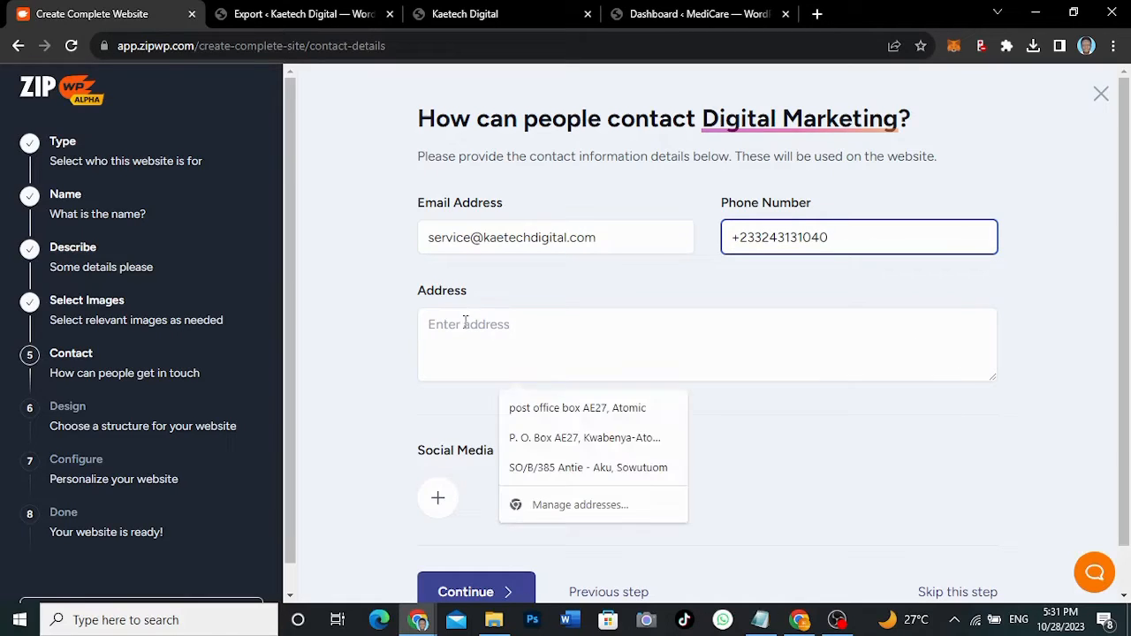
text(A)
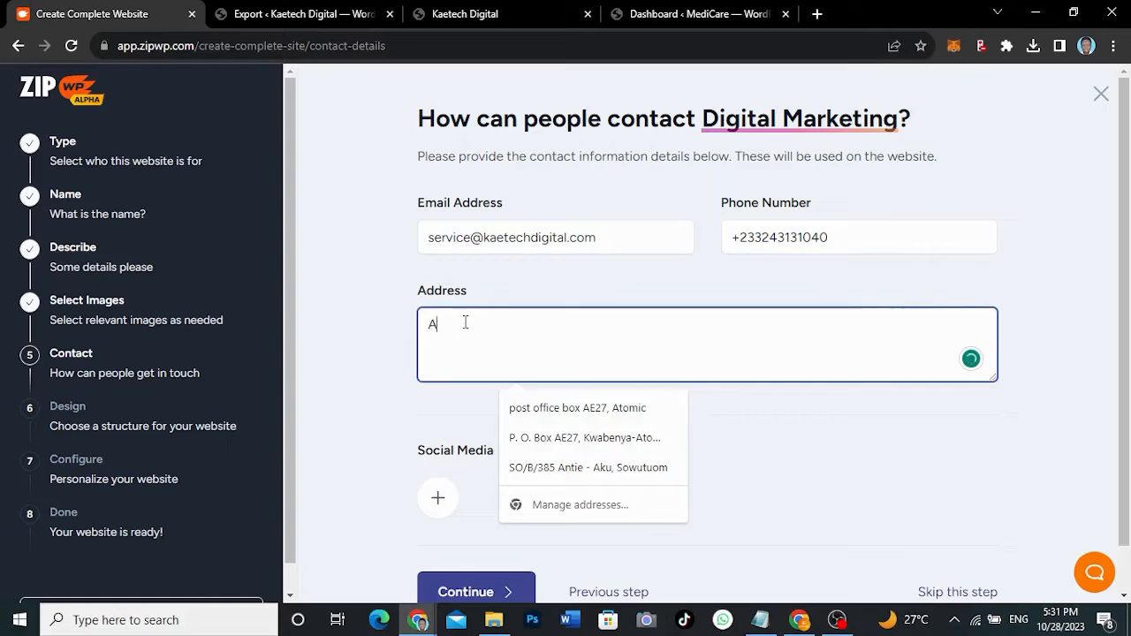
text(ccra, Ghana)
click(455, 324)
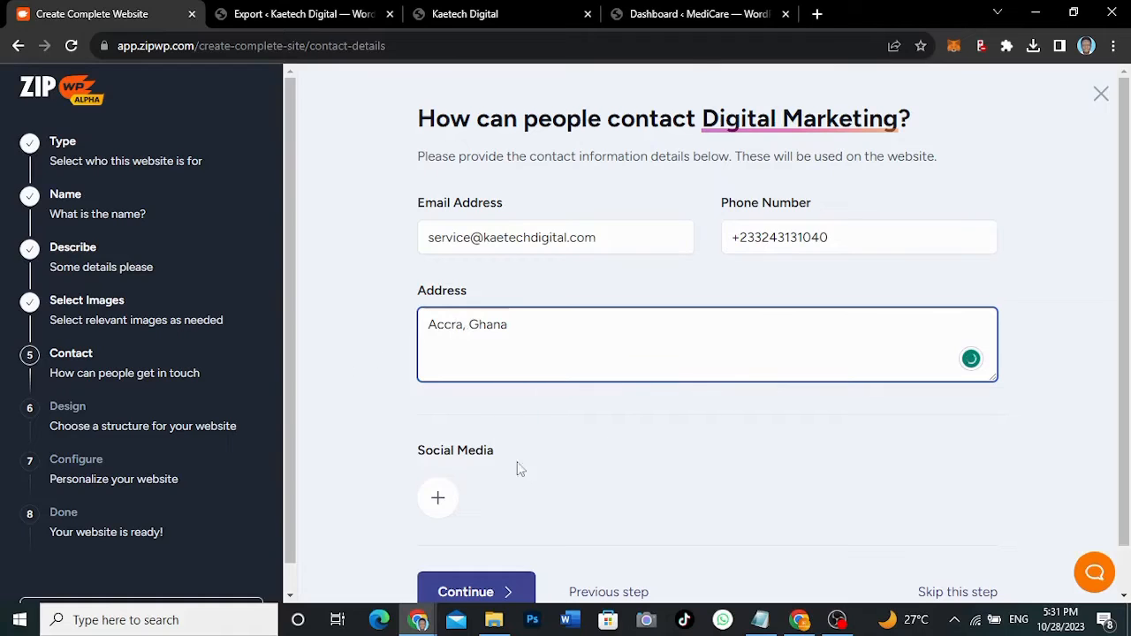
scroll(536, 471, down, 1)
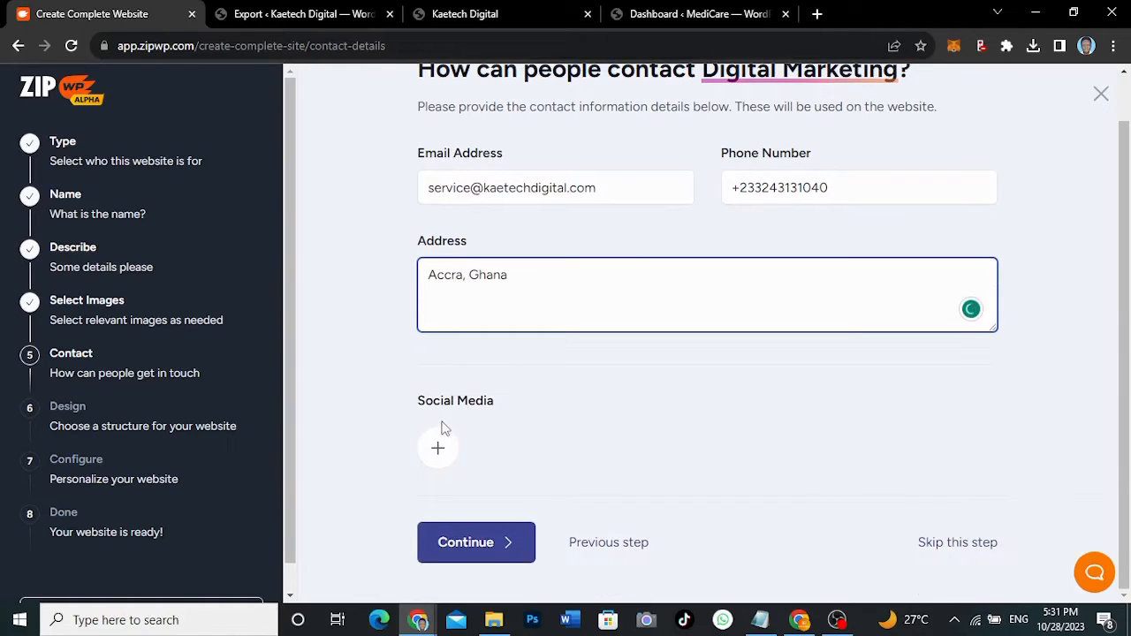
- Add a Facebook social link with the business's Facebook page URL
click(436, 449)
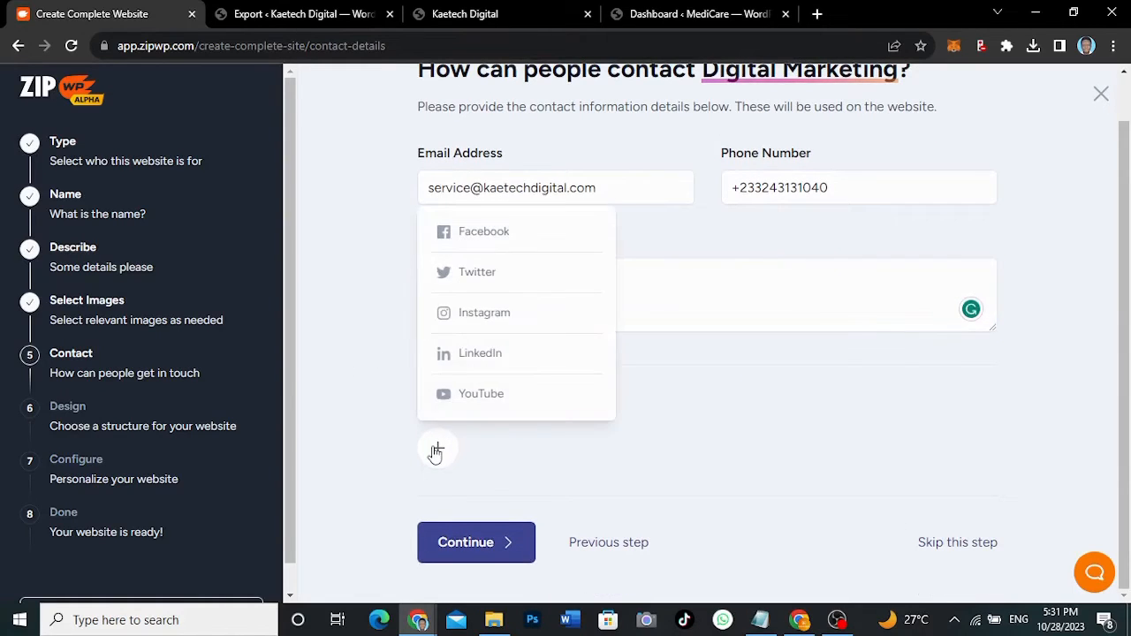
click(477, 237)
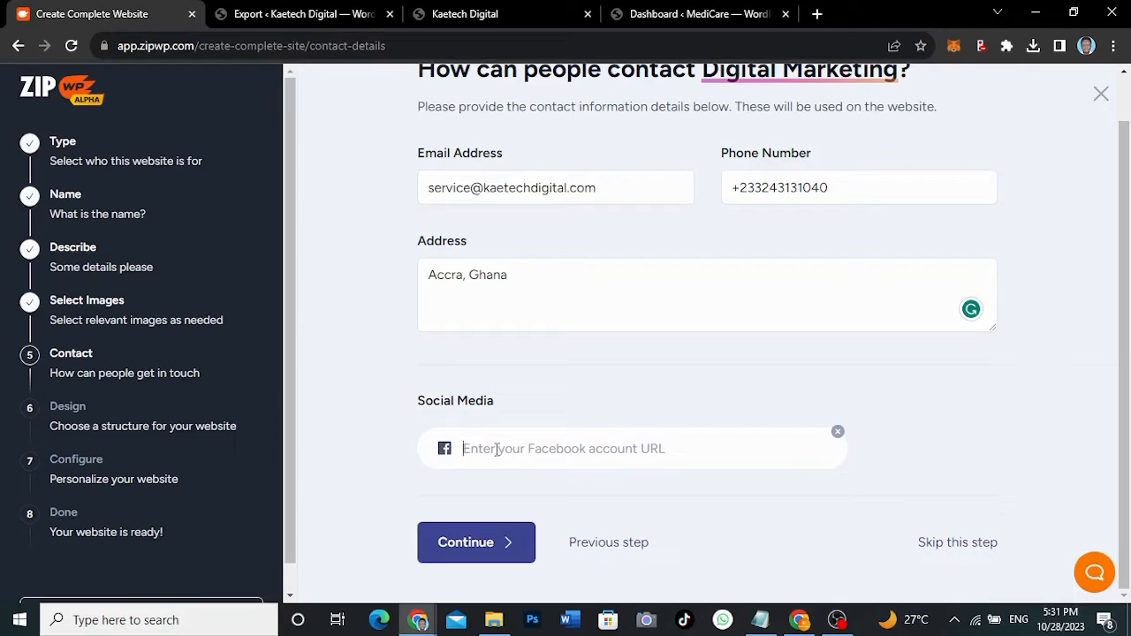
text(f)
key(BackSpace)
text(facebo)
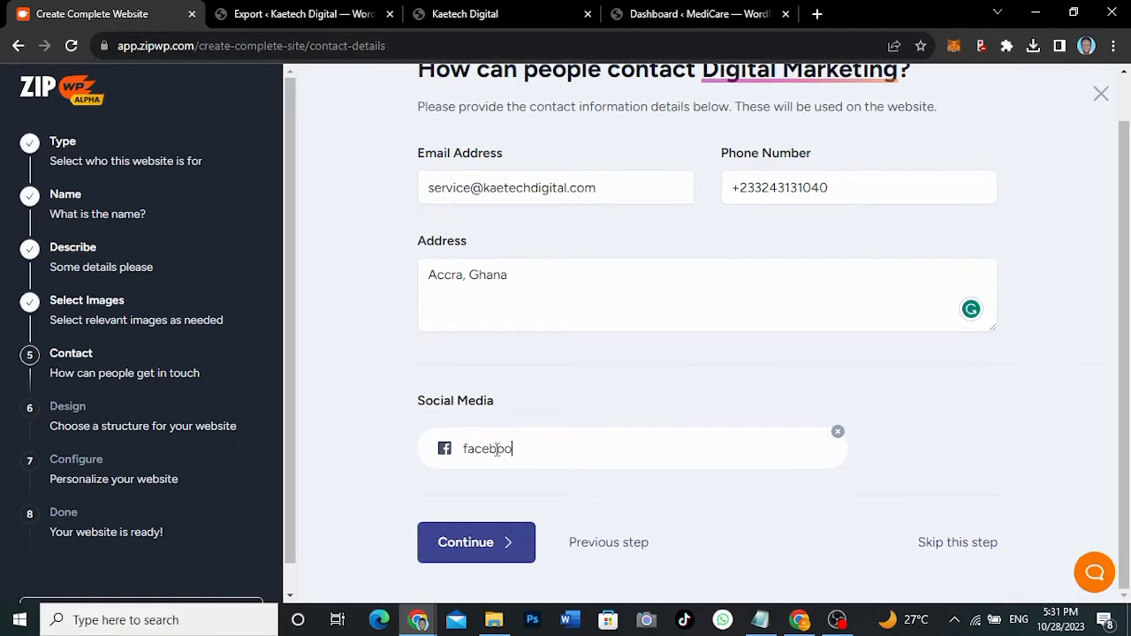
text(ok.com/kaetechdi)
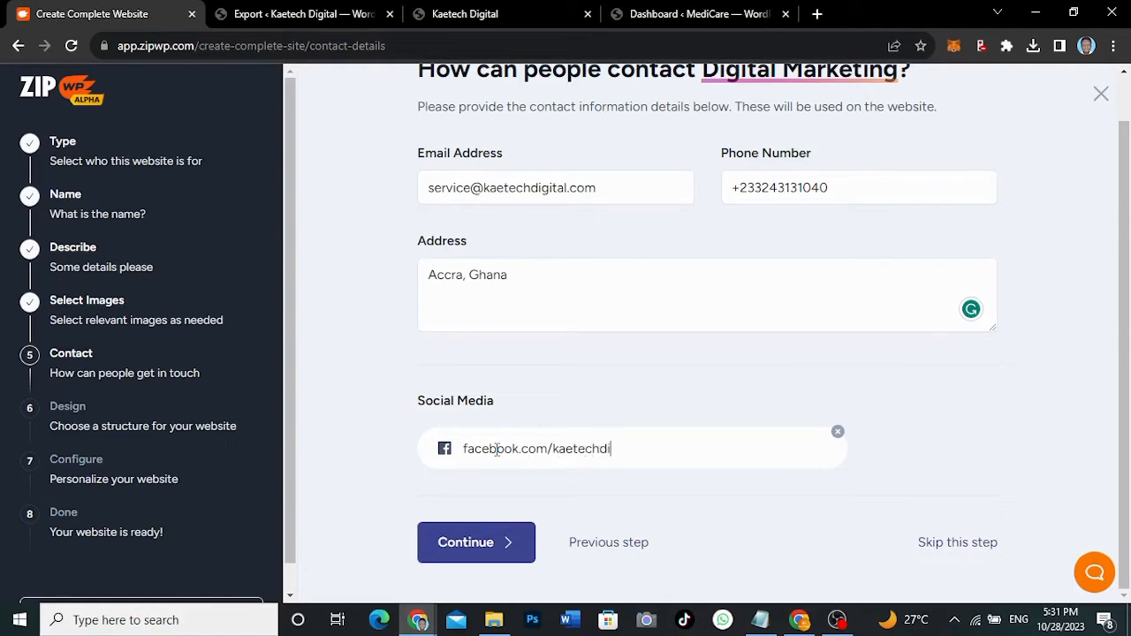
text(gitalgh)
click(927, 432)
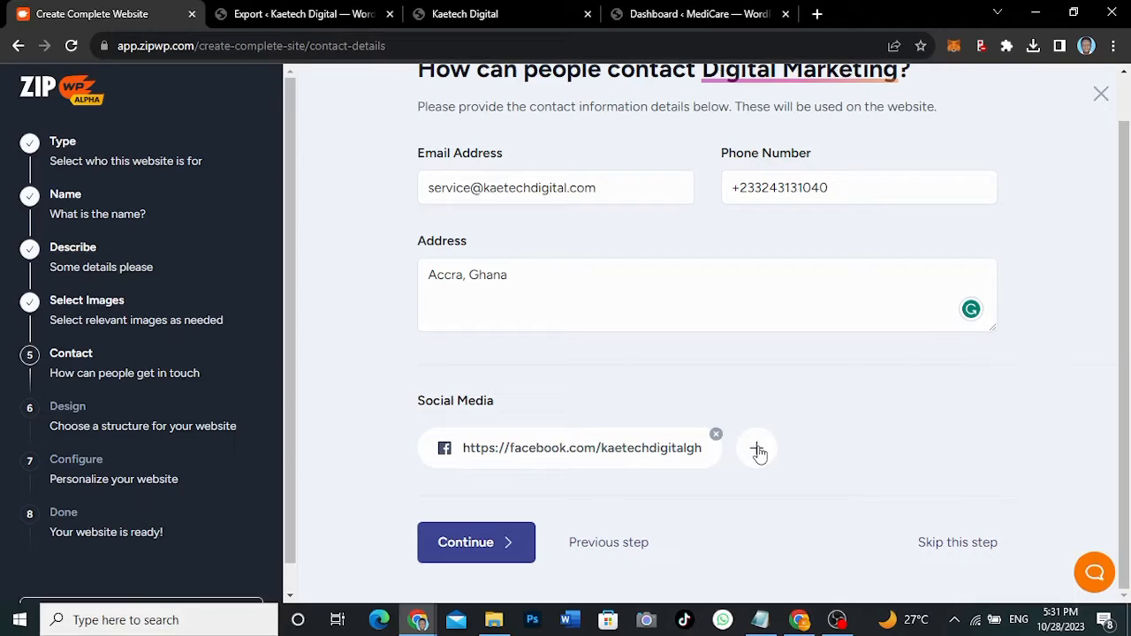
- Add the business's YouTube channel link and continue to the Design step
click(758, 451)
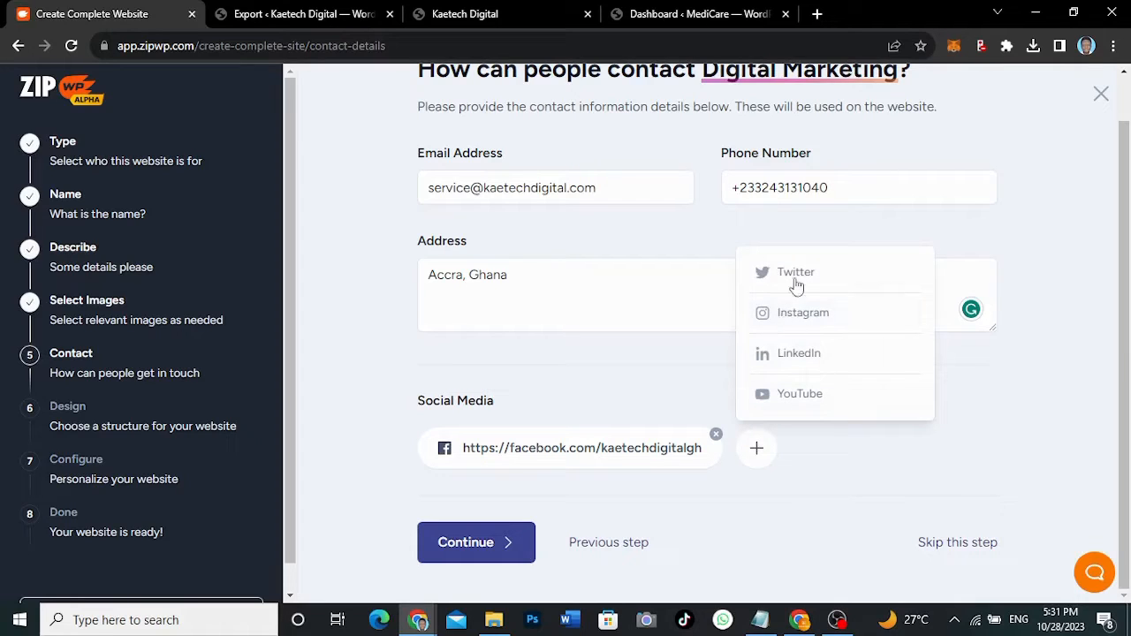
click(797, 404)
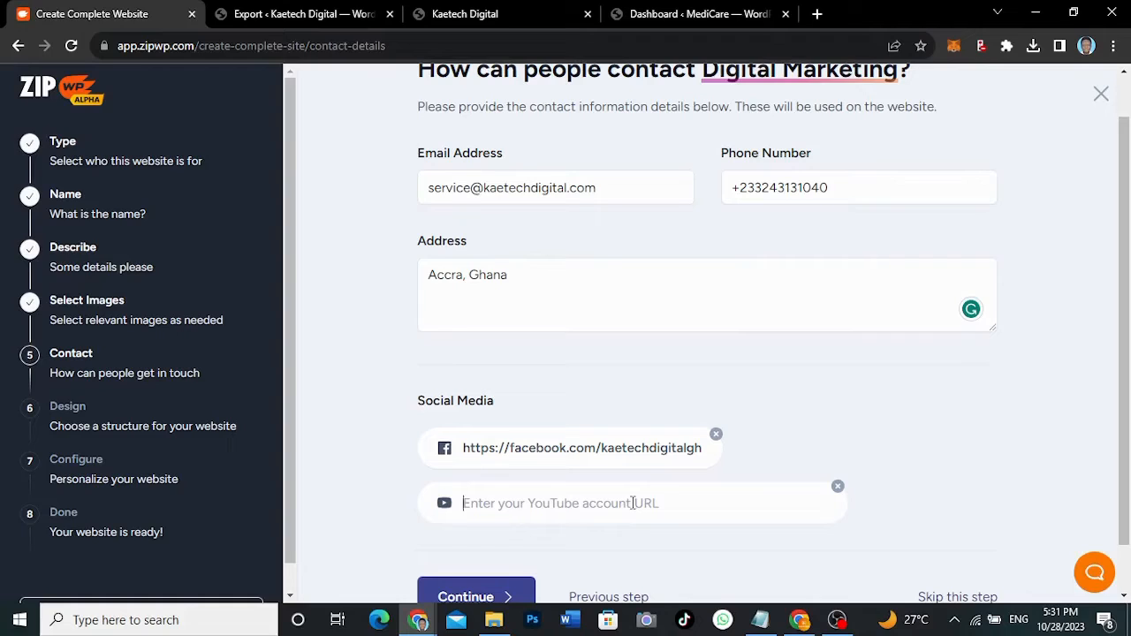
text(youtu)
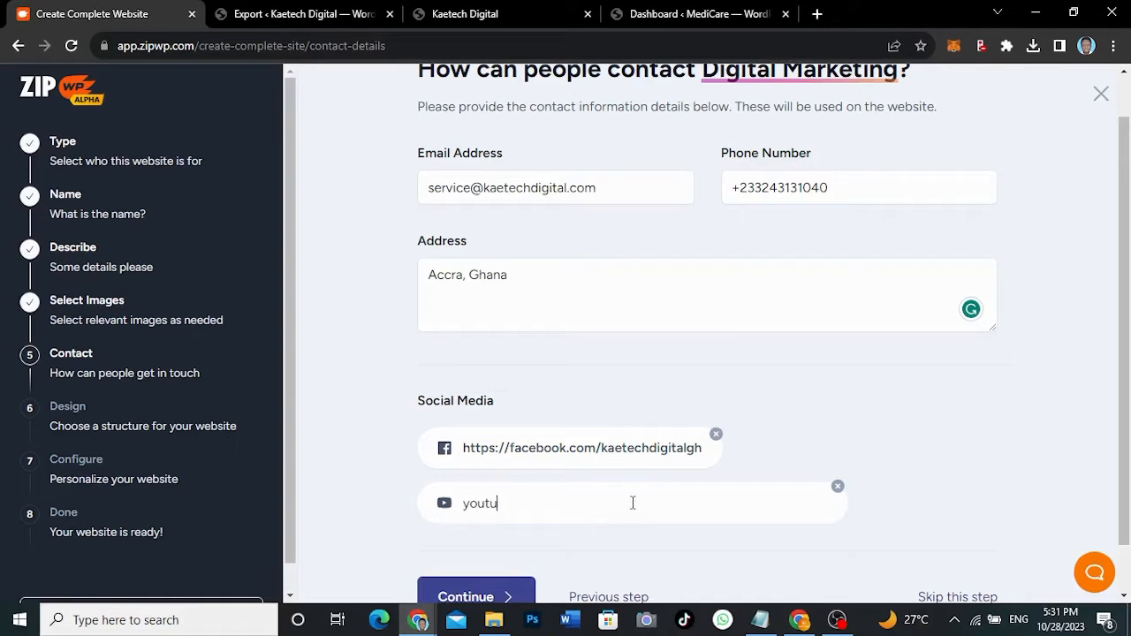
text(be.com/@kaetechdigital)
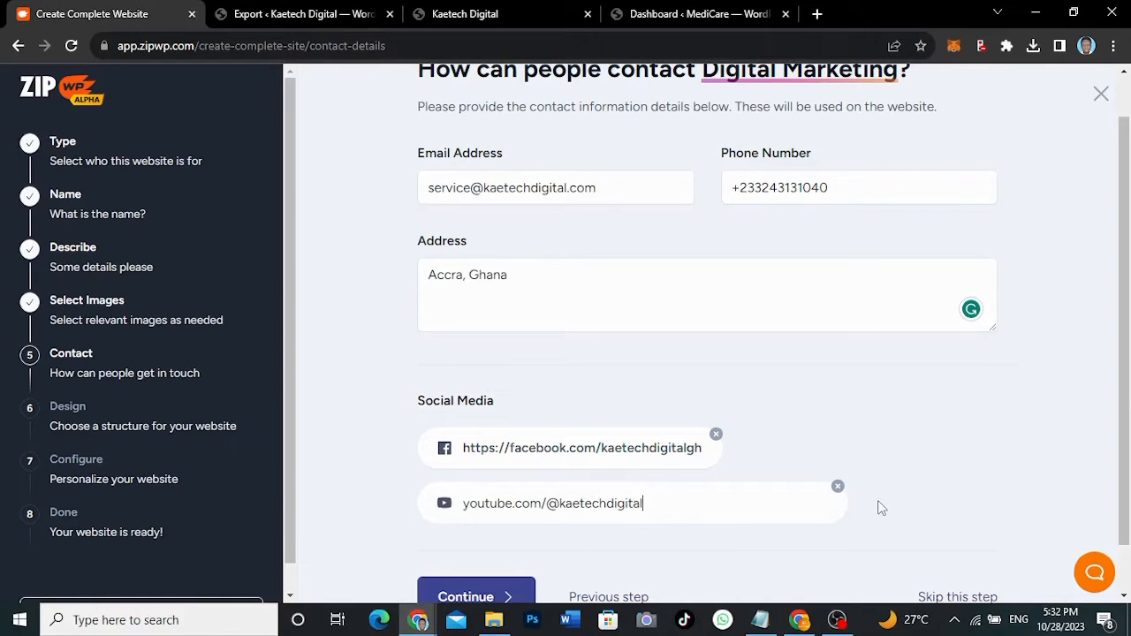
scroll(932, 489, down, 1)
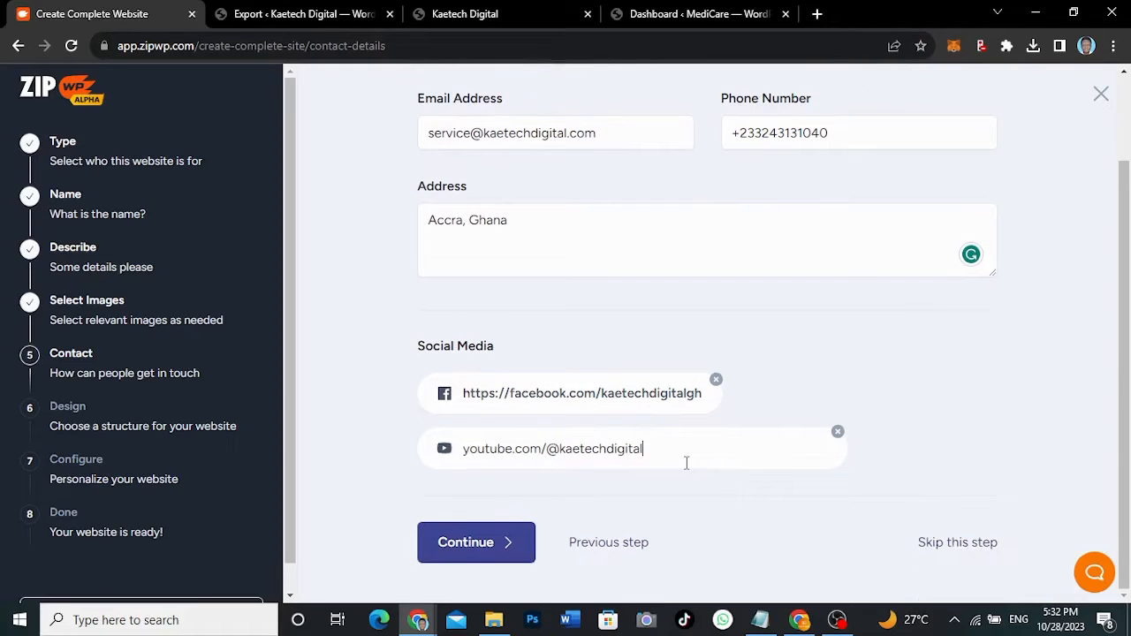
click(488, 544)
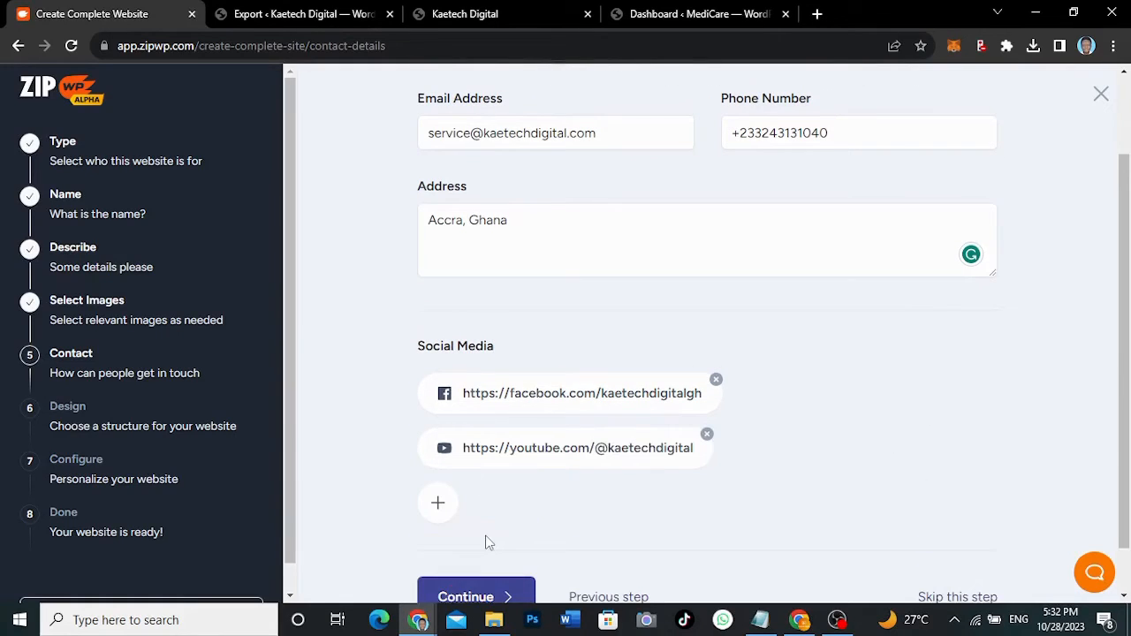
click(464, 596)
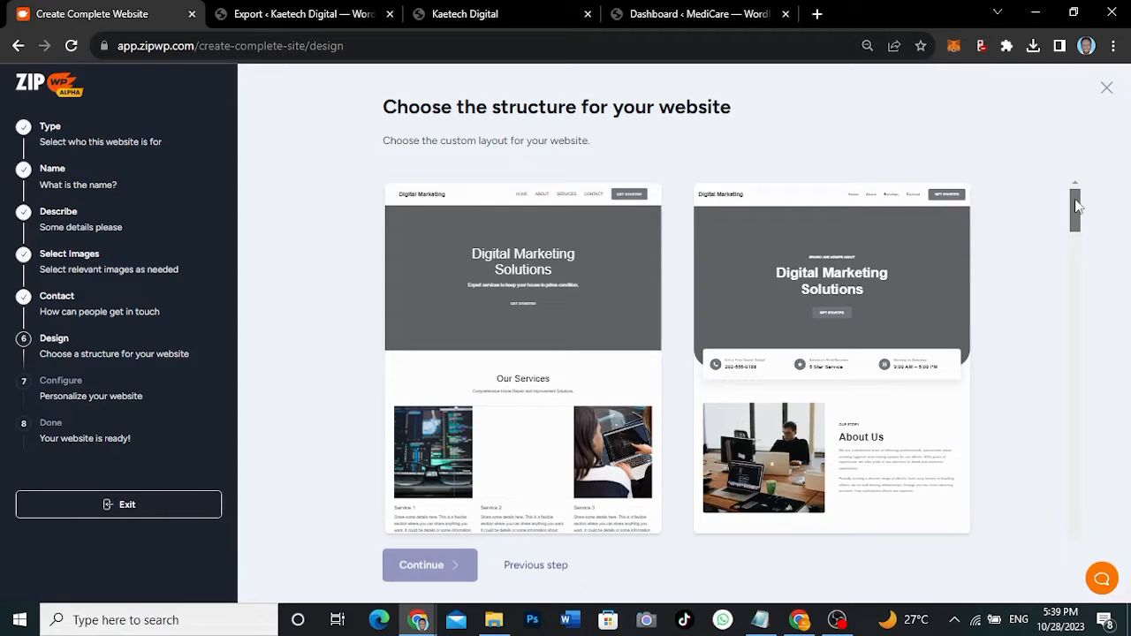
- Scroll through the generated 'Digital Marketing Solutions' homepage layout previews
mouse_move(1076, 206)
mouse_down()
mouse_move(1076, 250)
mouse_move(1076, 228)
mouse_up()
drag(1076, 240, 1075, 293)
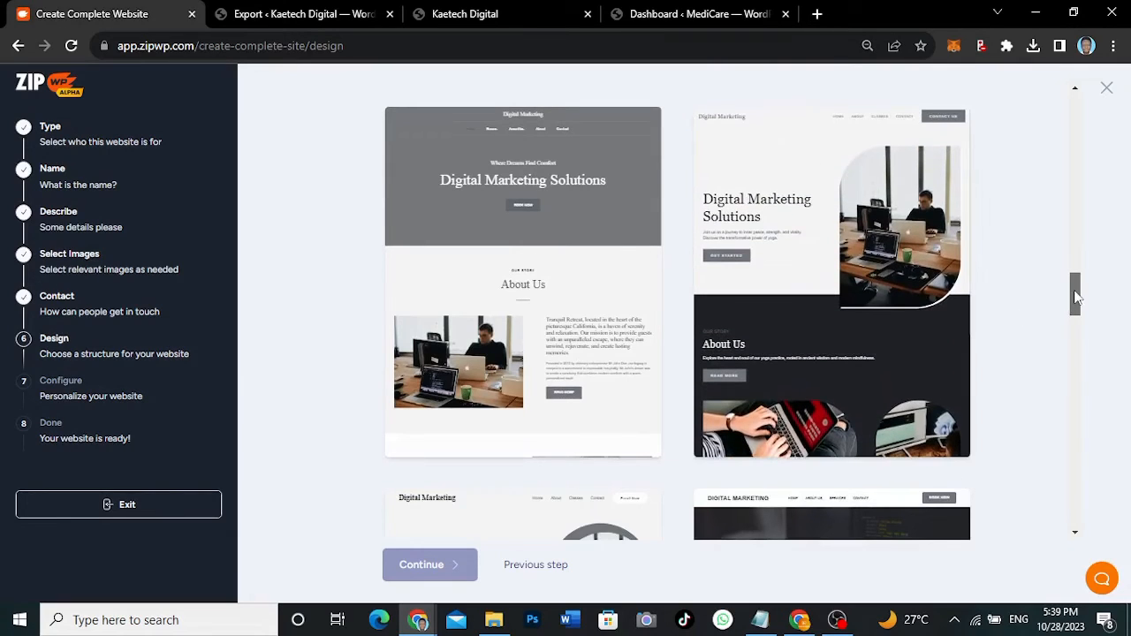
drag(1074, 300, 1074, 349)
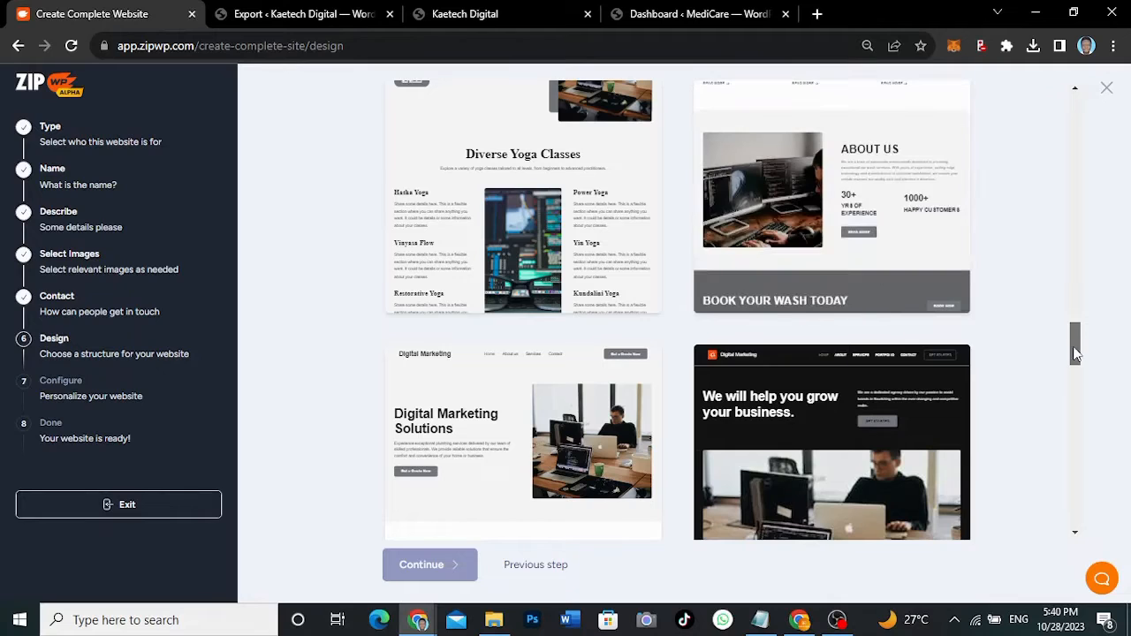
drag(1075, 344, 1062, 117)
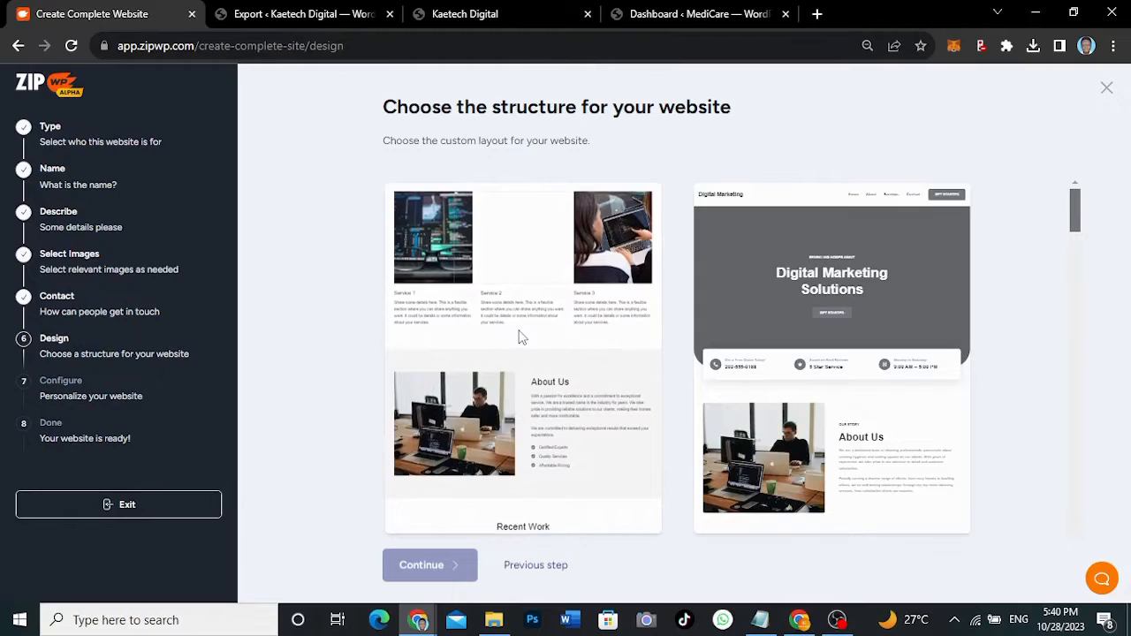
- Pick the first layout, review the business summary, and start building the website
click(519, 336)
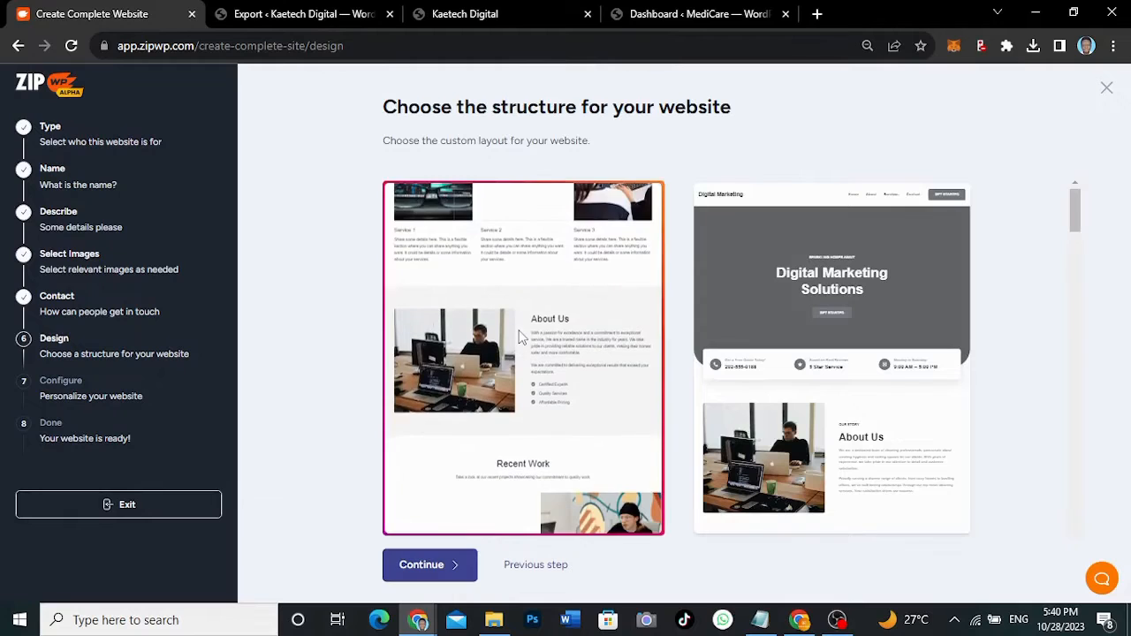
click(429, 565)
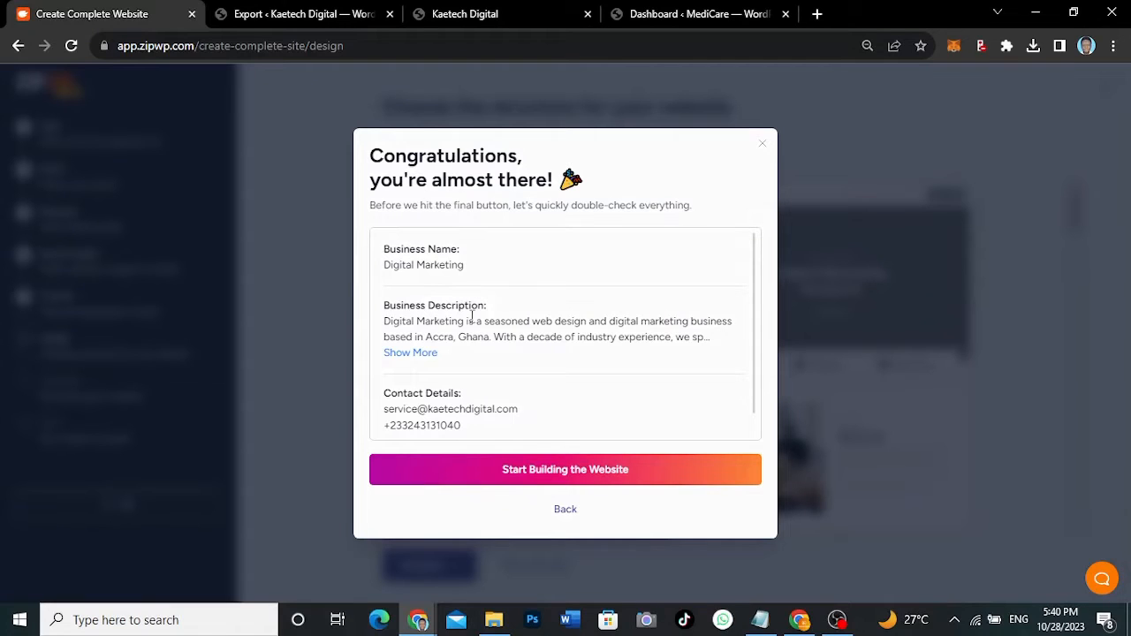
scroll(472, 316, down, 1)
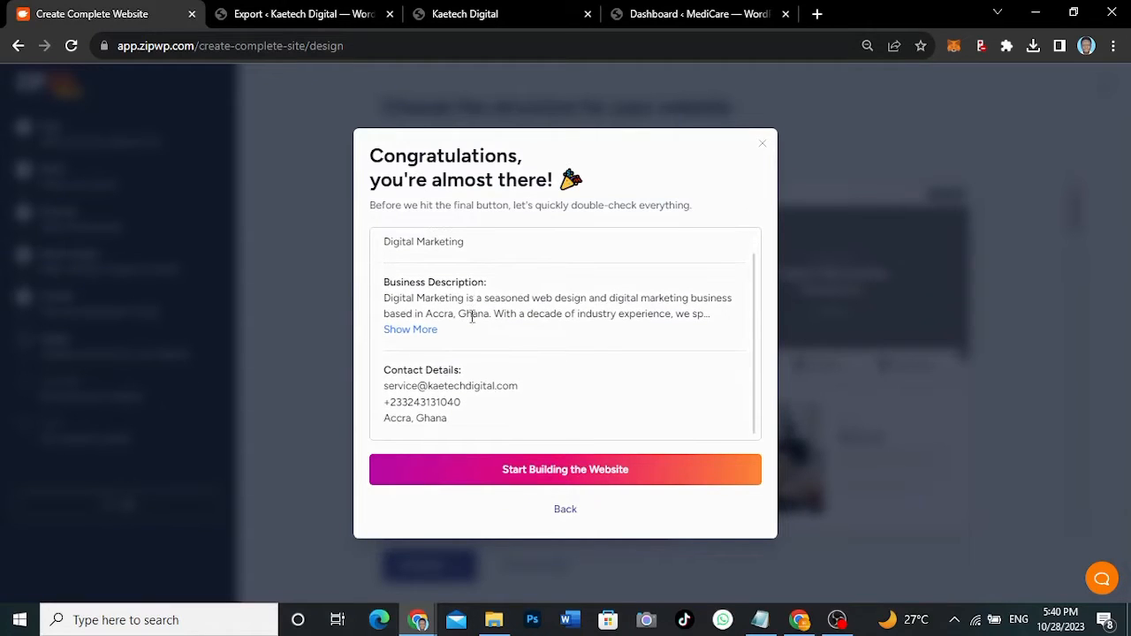
scroll(478, 280, up, 1)
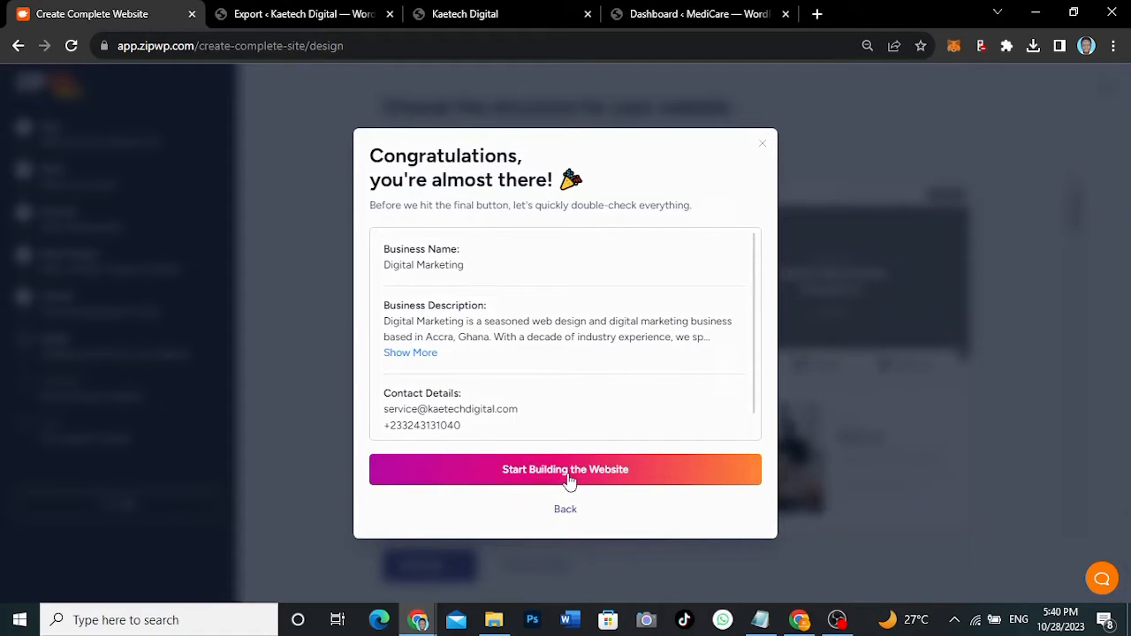
click(558, 470)
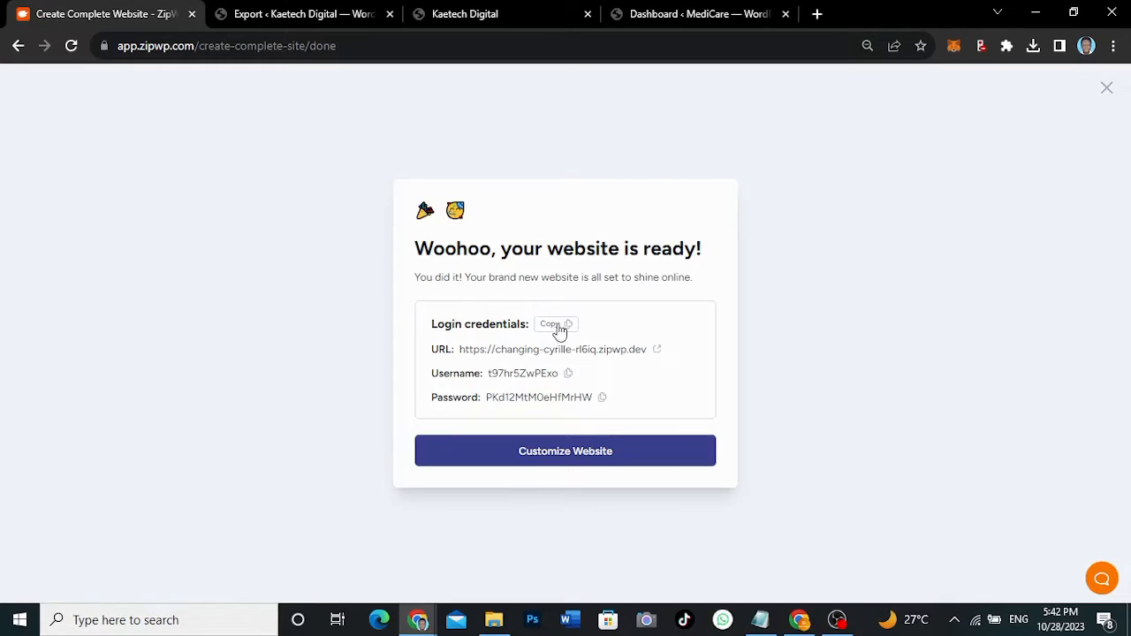
- Paste the new site's login credentials into Notepad below the earlier ones, then return to Chrome
click(556, 328)
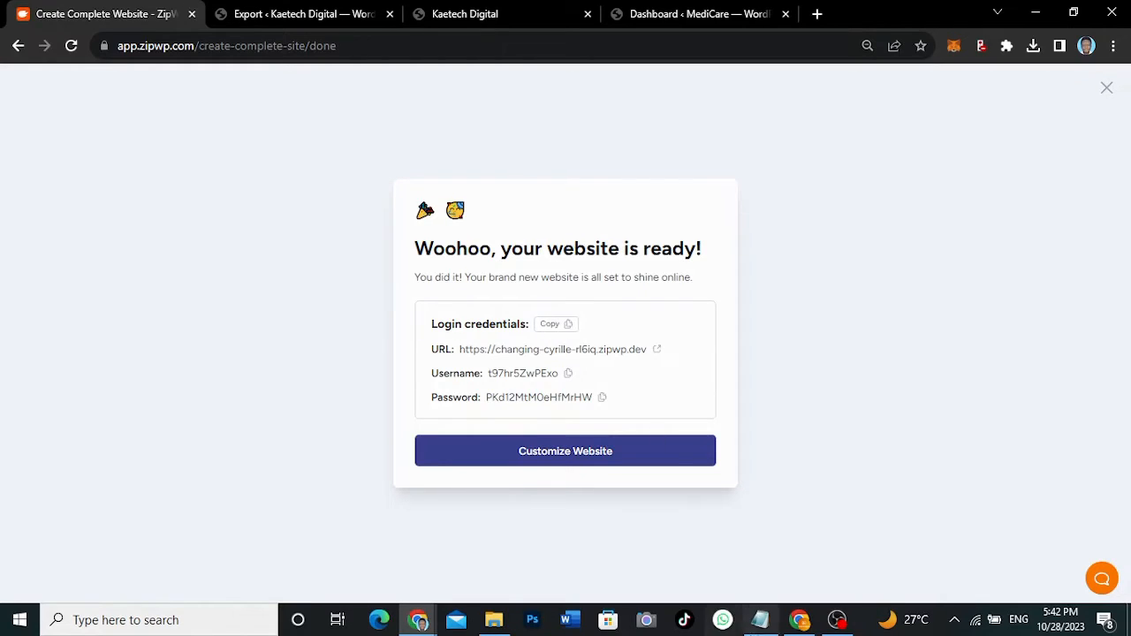
click(760, 620)
key(Return)
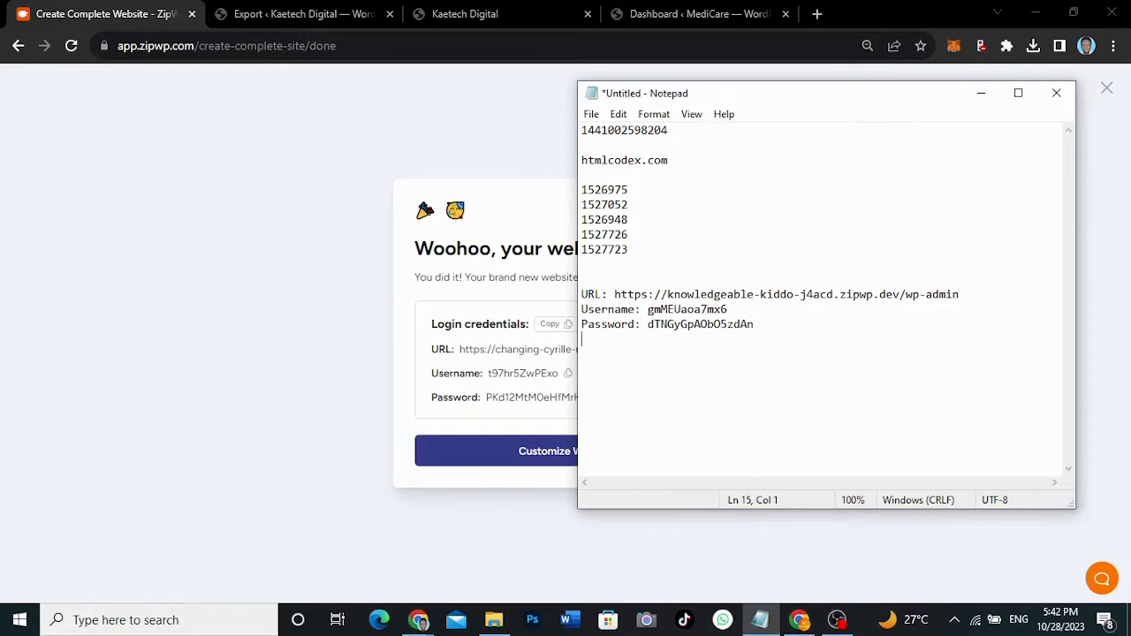
key(ctrl+v)
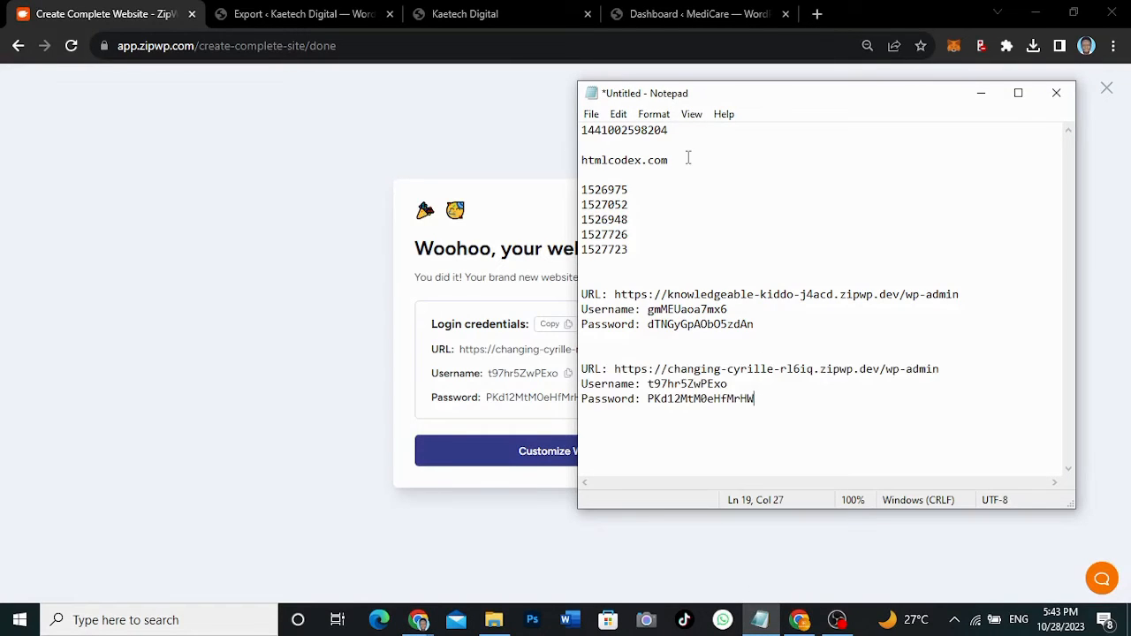
click(478, 205)
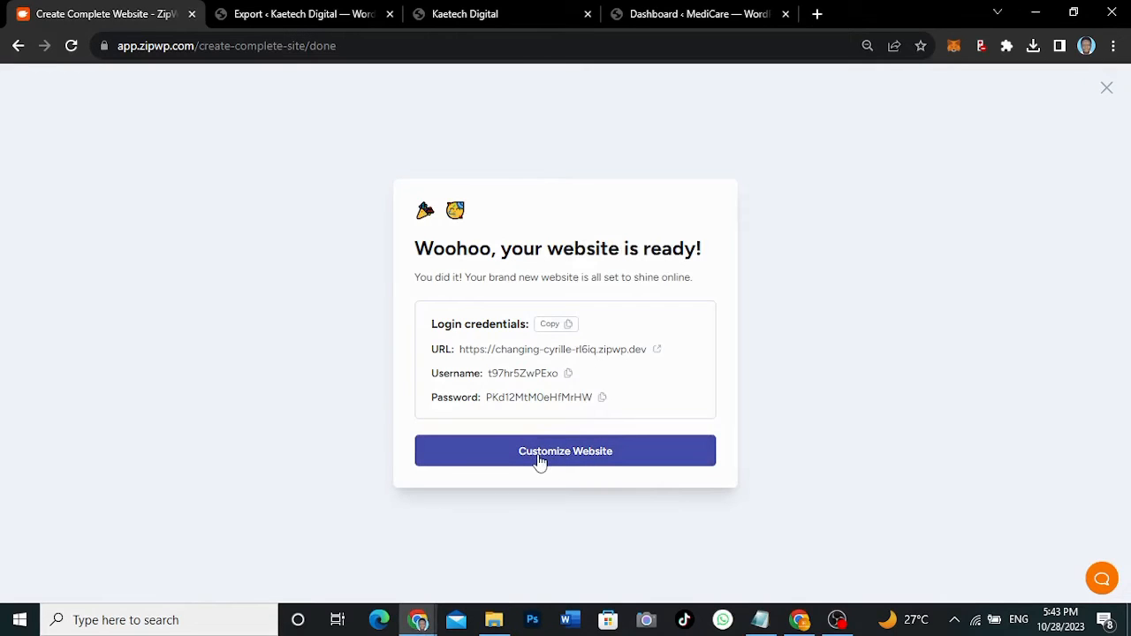
- Open the new site's URL and submit 'ok' to pass the temporary-site notice
click(528, 351)
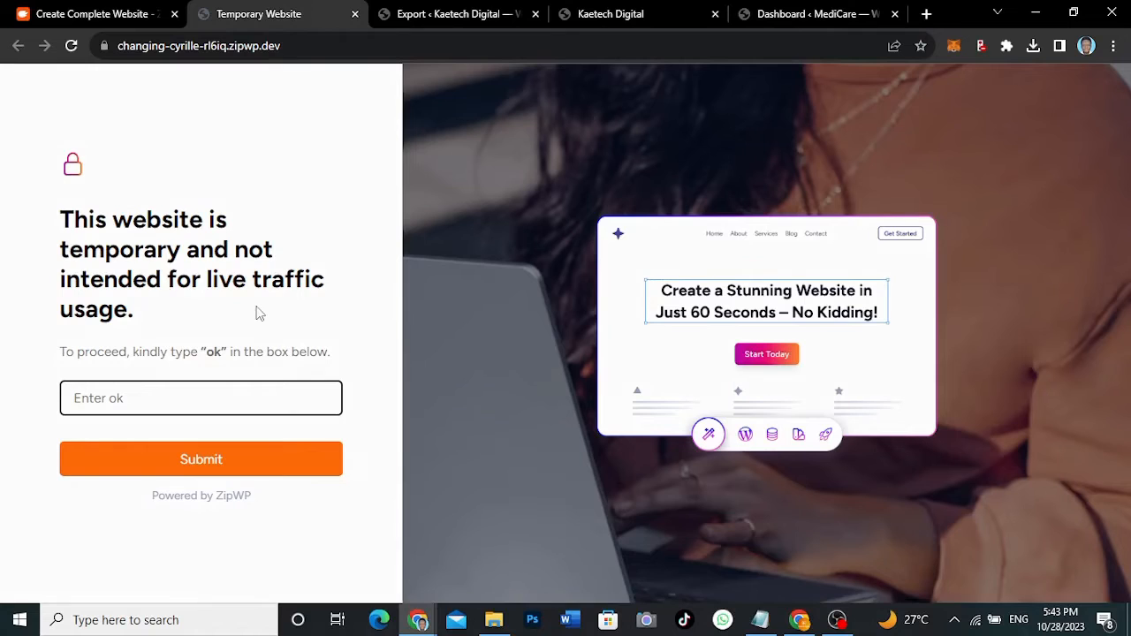
text(ok)
click(202, 462)
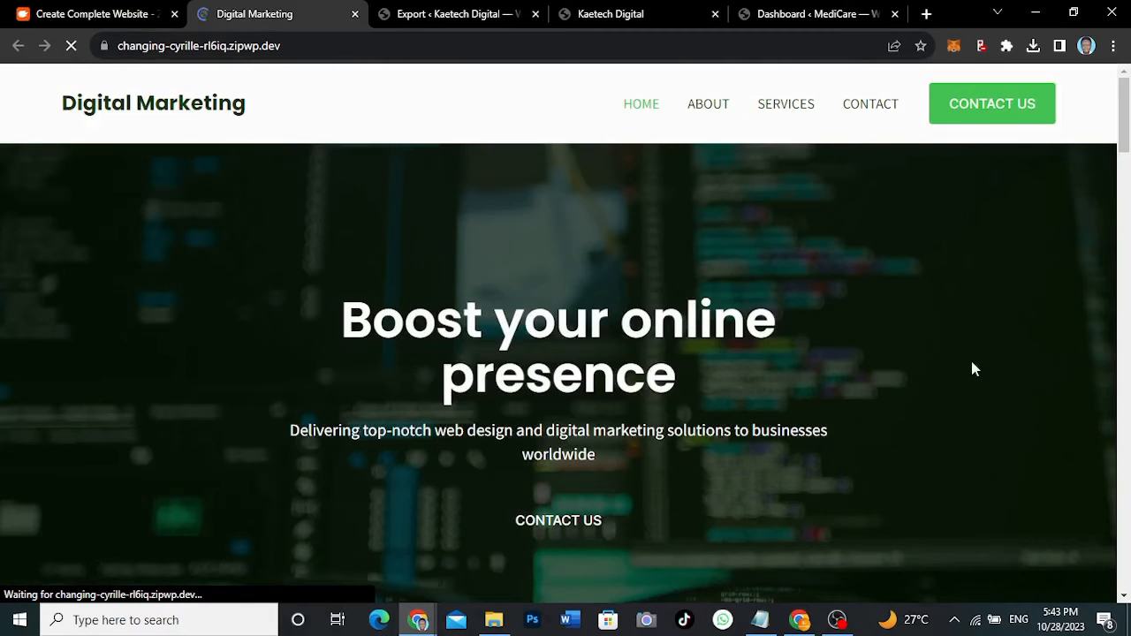
- Scroll through the new site's homepage, then go to its About page
mouse_move(1126, 119)
mouse_down()
mouse_move(1125, 236)
mouse_move(1125, 137)
mouse_up()
drag(1124, 140, 1041, 102)
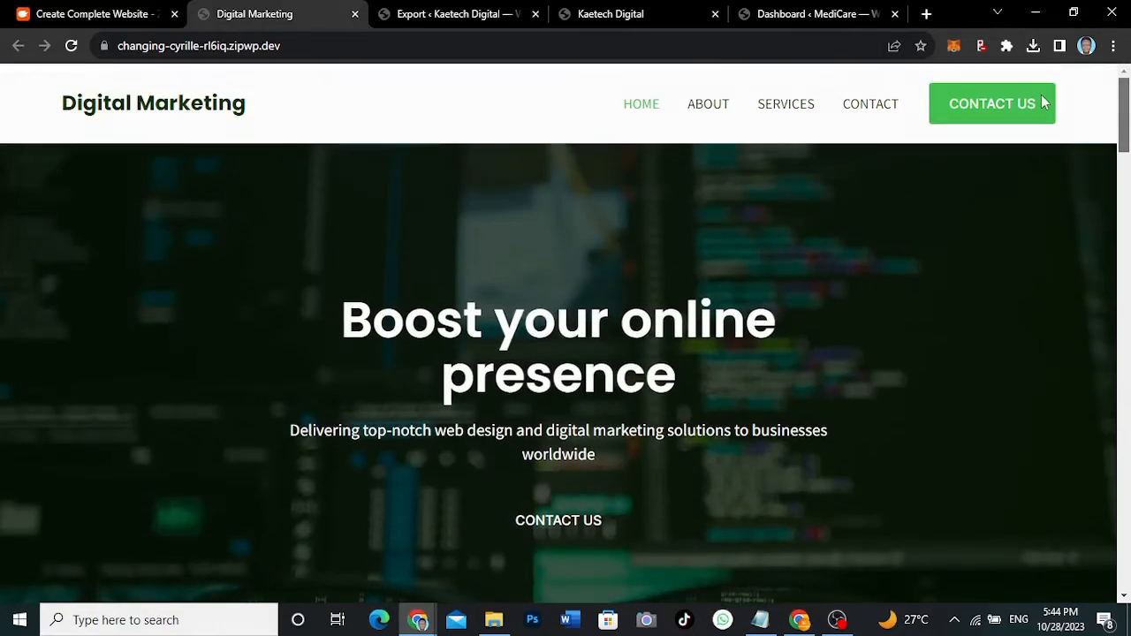
click(708, 105)
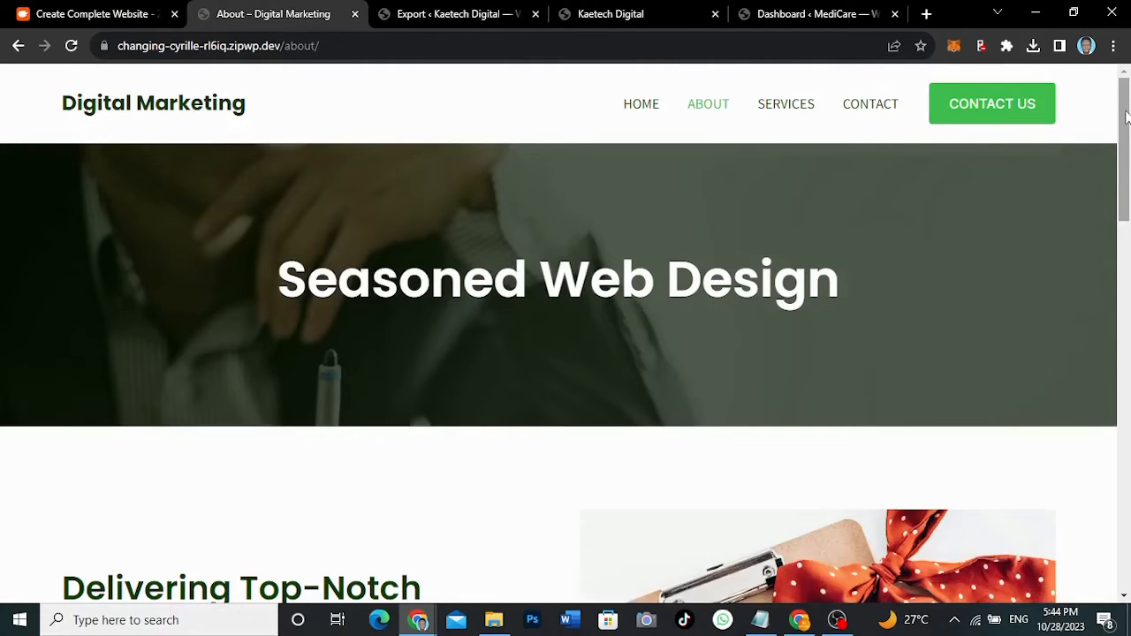
- Scroll the About page, highlighting its two paragraphs and the business location
drag(1126, 118, 1114, 242)
drag(352, 398, 53, 268)
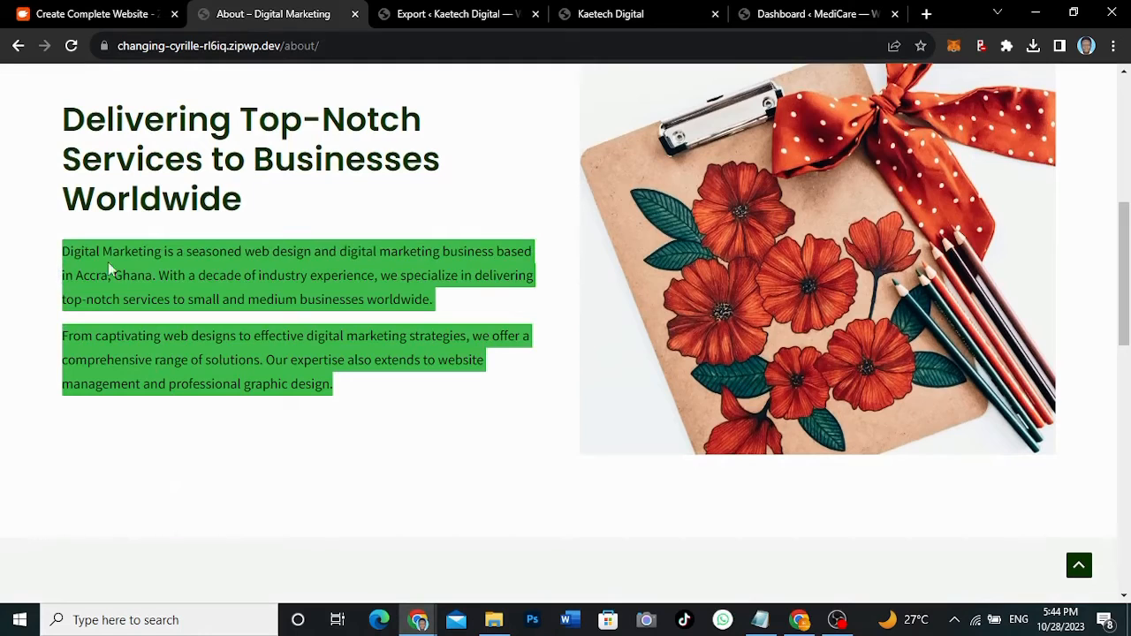
click(150, 263)
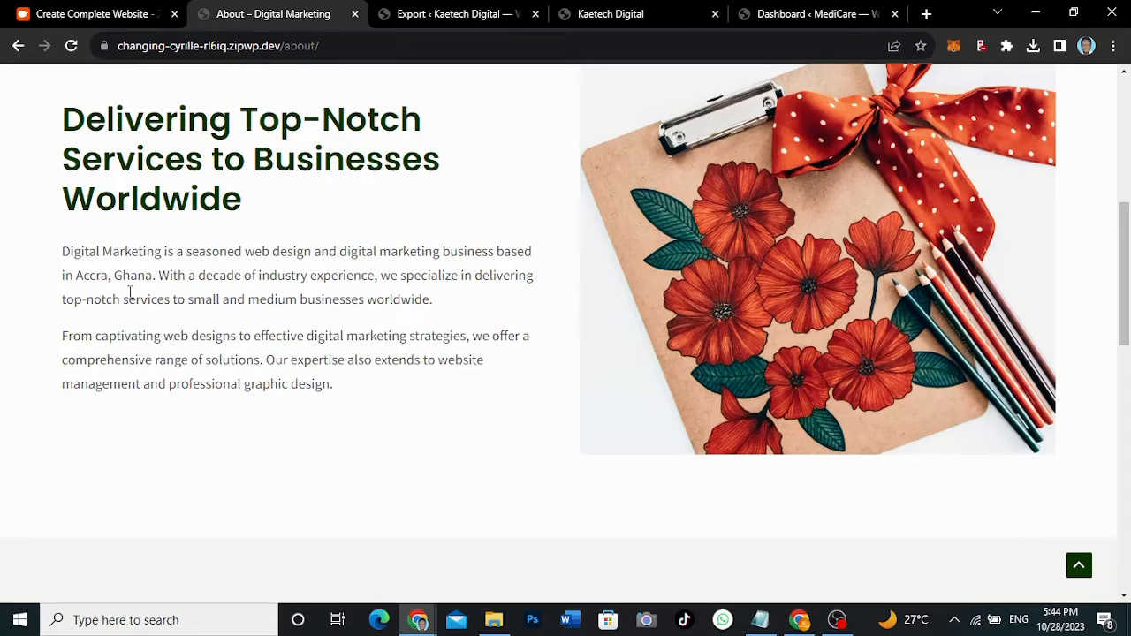
drag(153, 278, 85, 278)
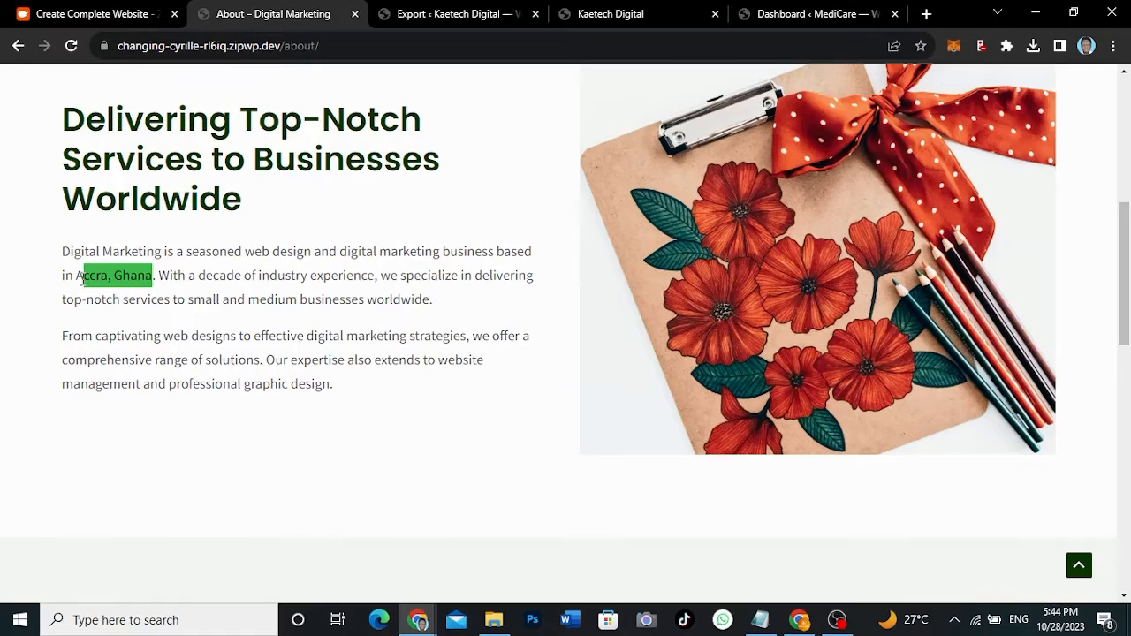
click(81, 277)
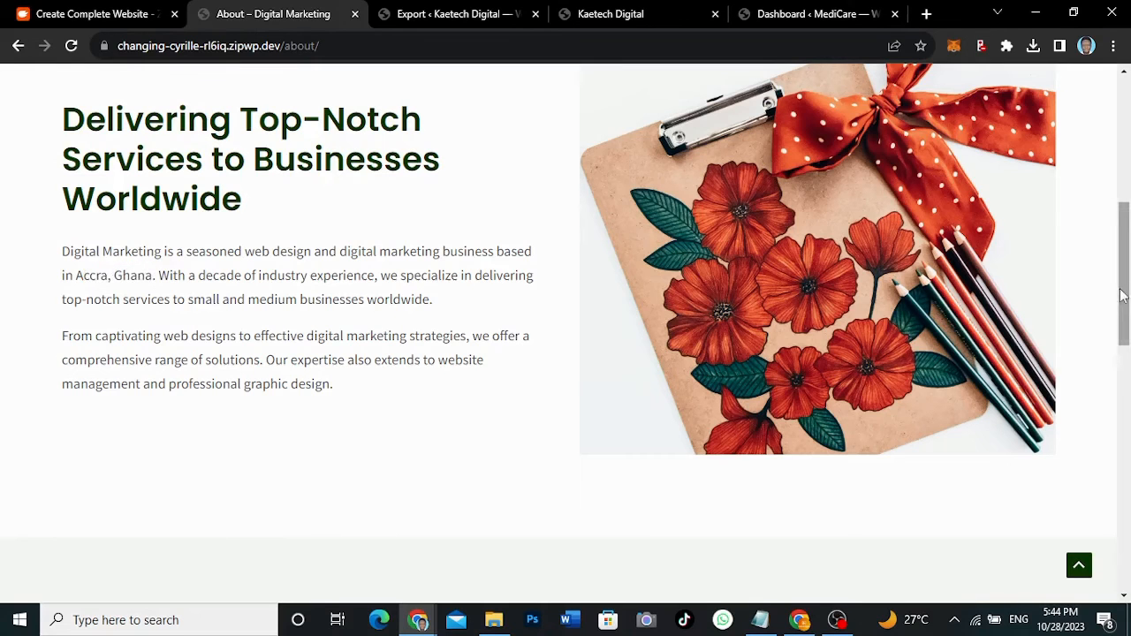
- Scroll down to the About page footer, back to the top, then open Services
drag(1120, 296, 1119, 398)
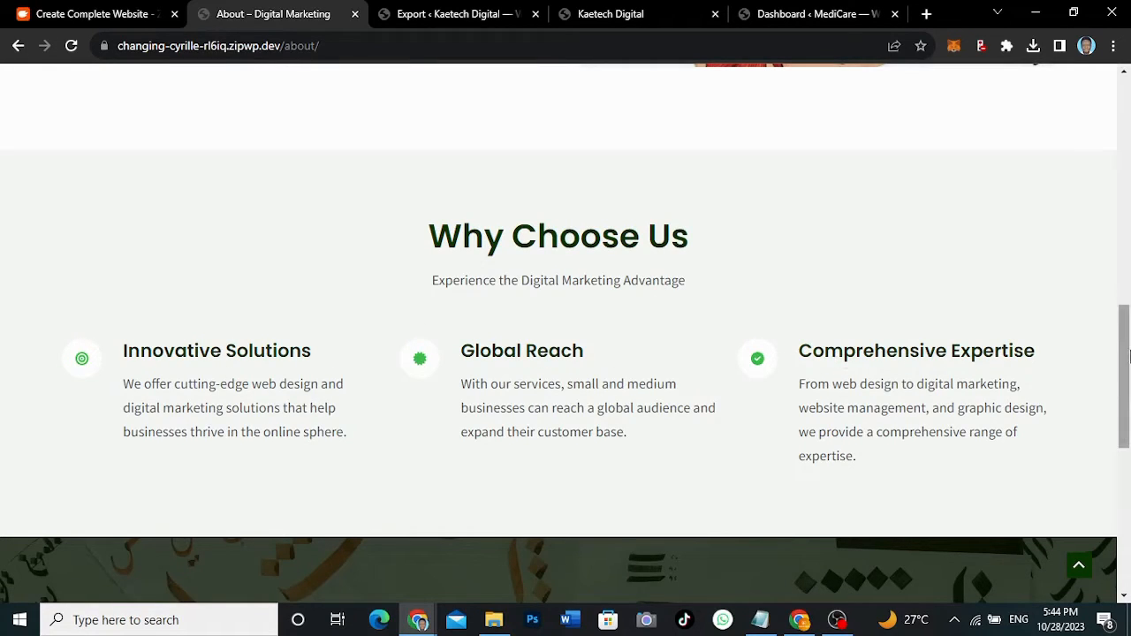
drag(1129, 355, 1129, 356)
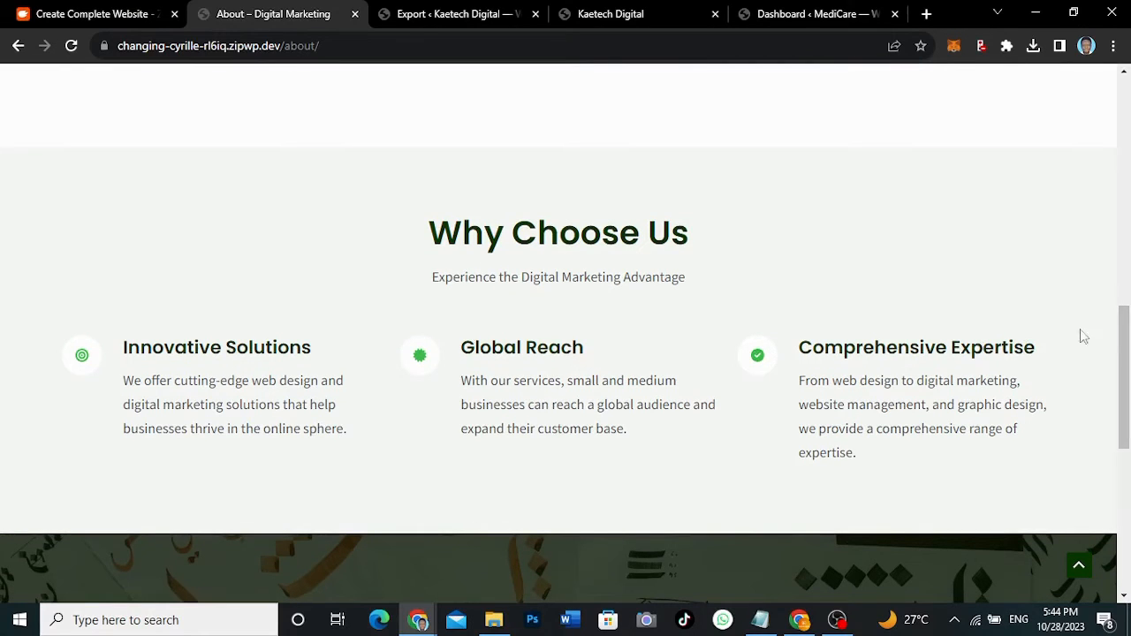
drag(1127, 364, 1124, 461)
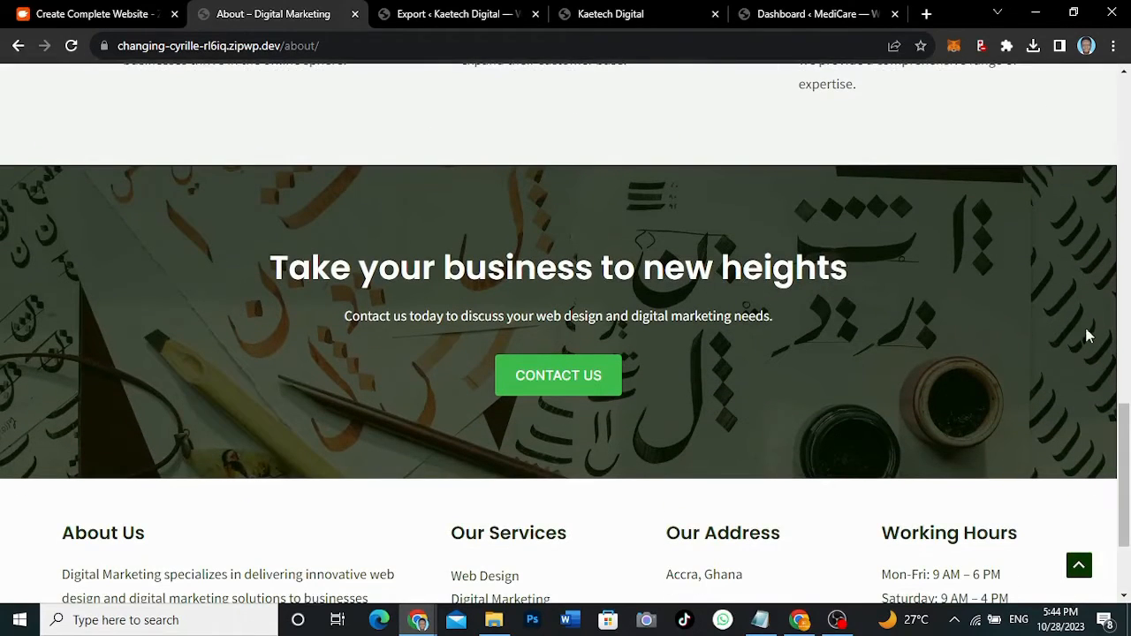
scroll(1102, 370, up, 15)
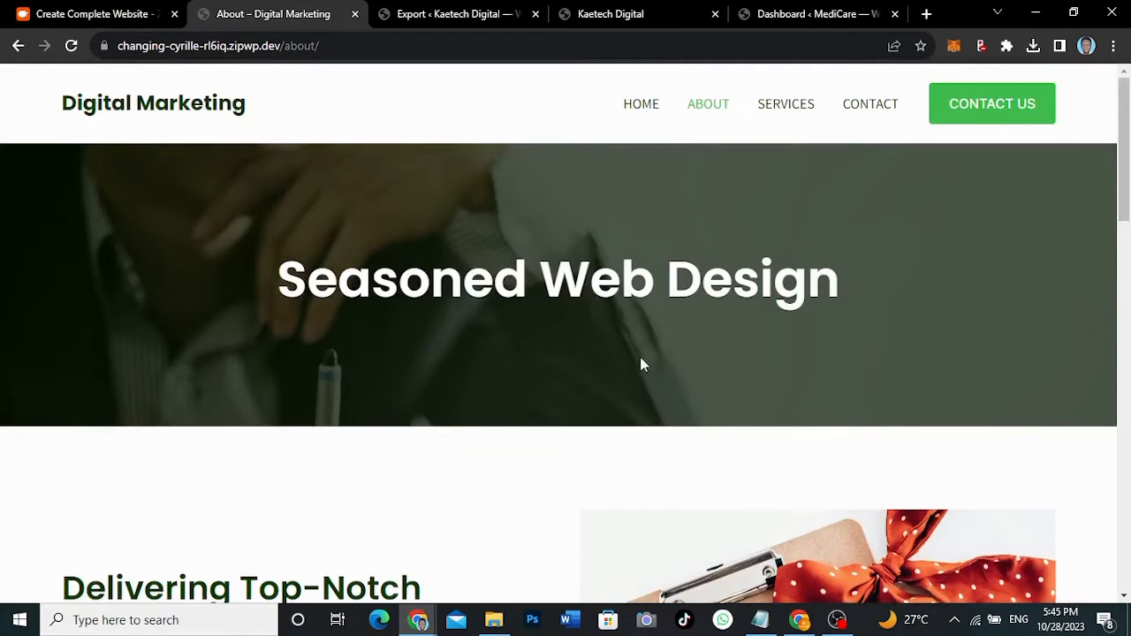
click(785, 105)
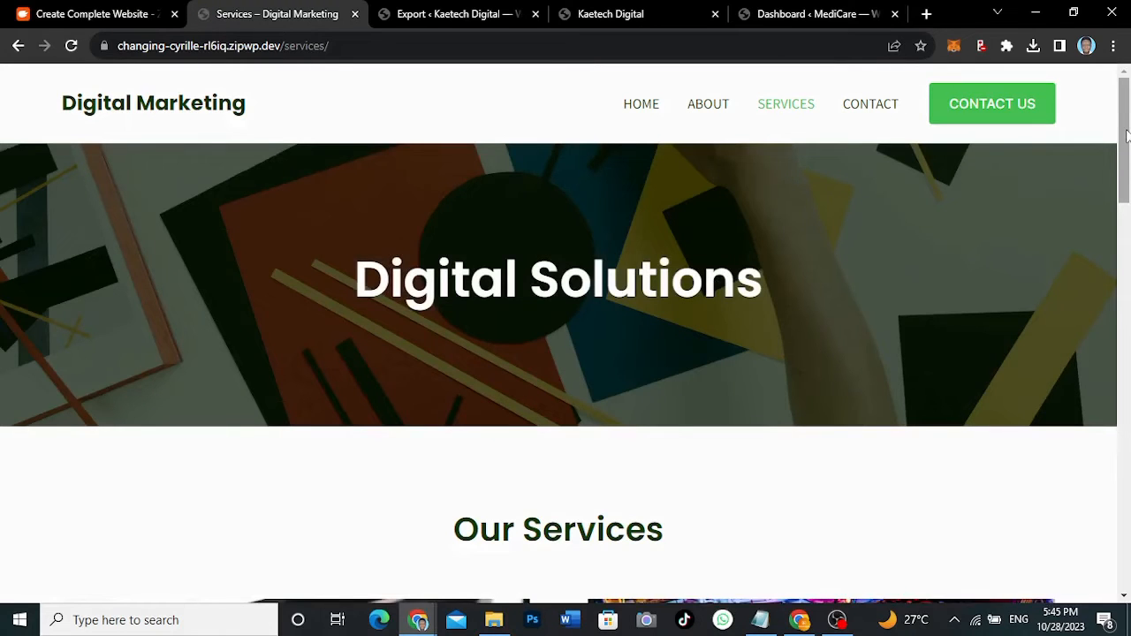
drag(1126, 133, 1076, 295)
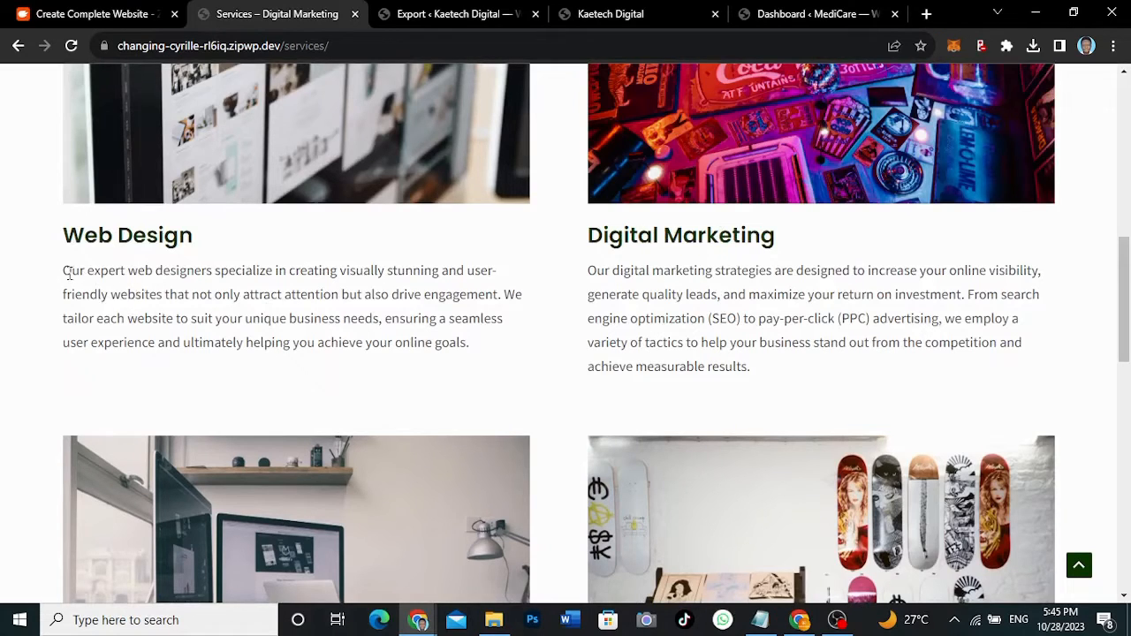
drag(64, 270, 490, 349)
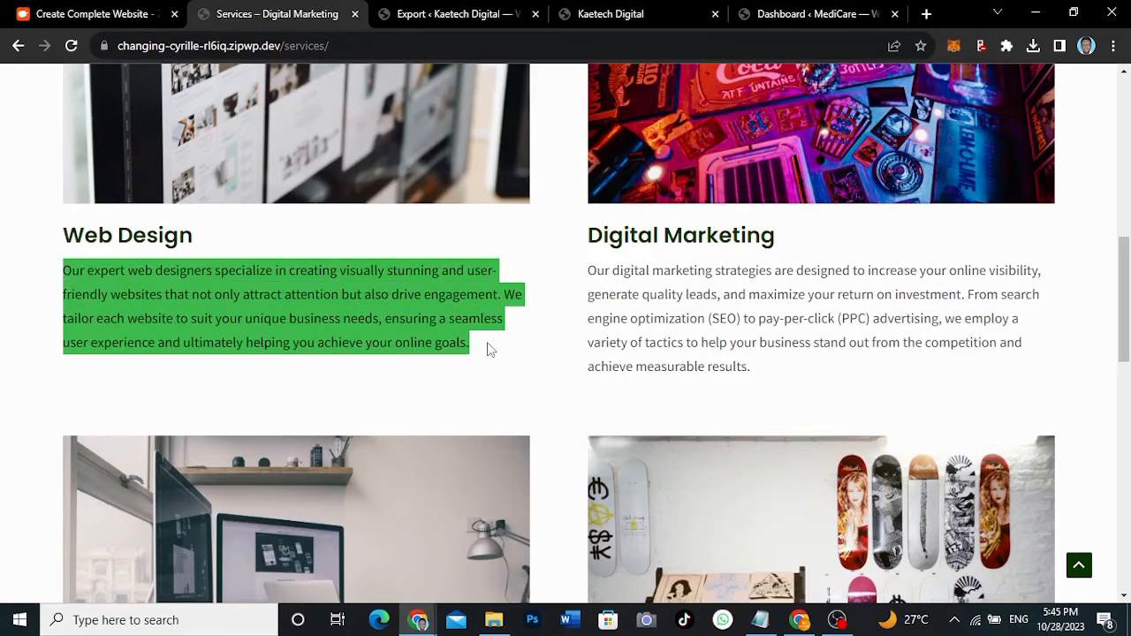
click(490, 350)
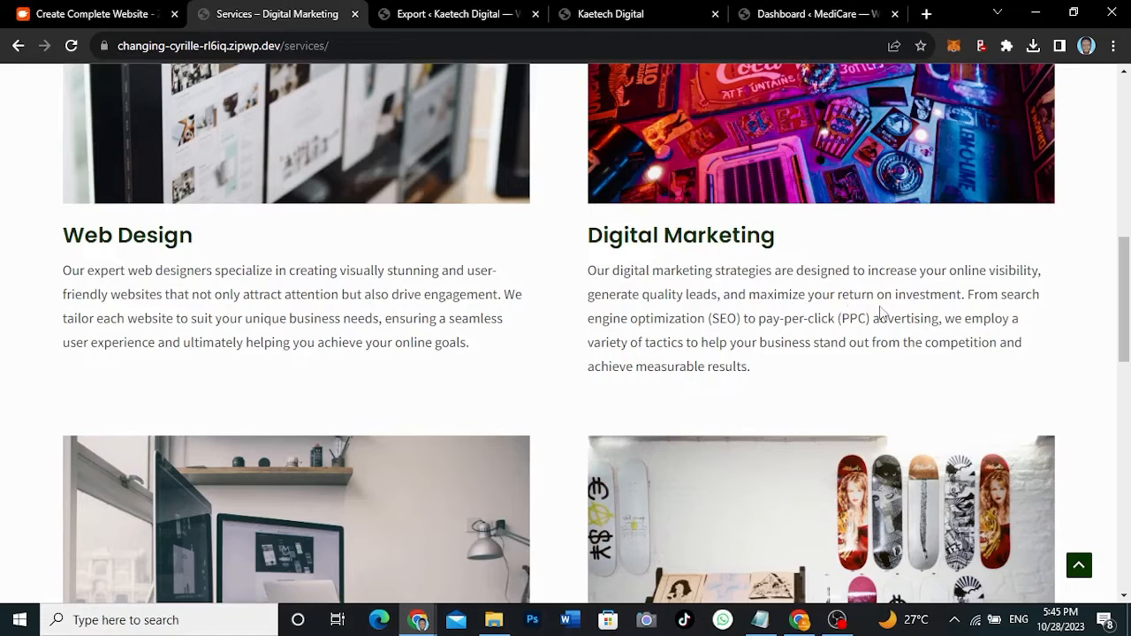
drag(1122, 300, 1122, 404)
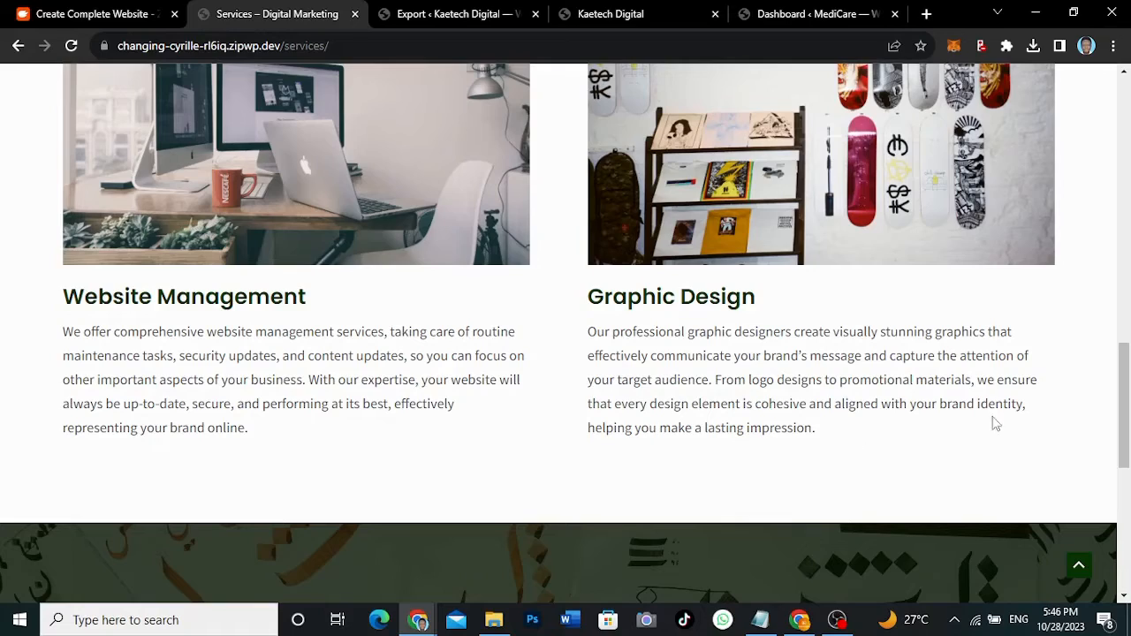
- Scroll down through all the listed services, then go to the Contact page
drag(1124, 404, 1078, 106)
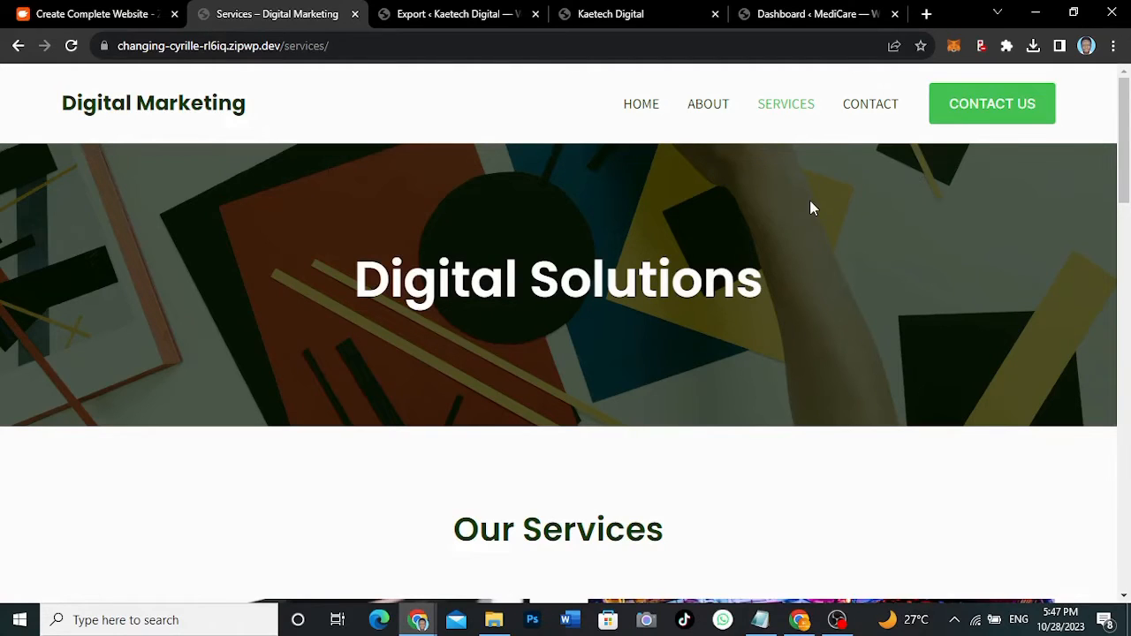
click(864, 113)
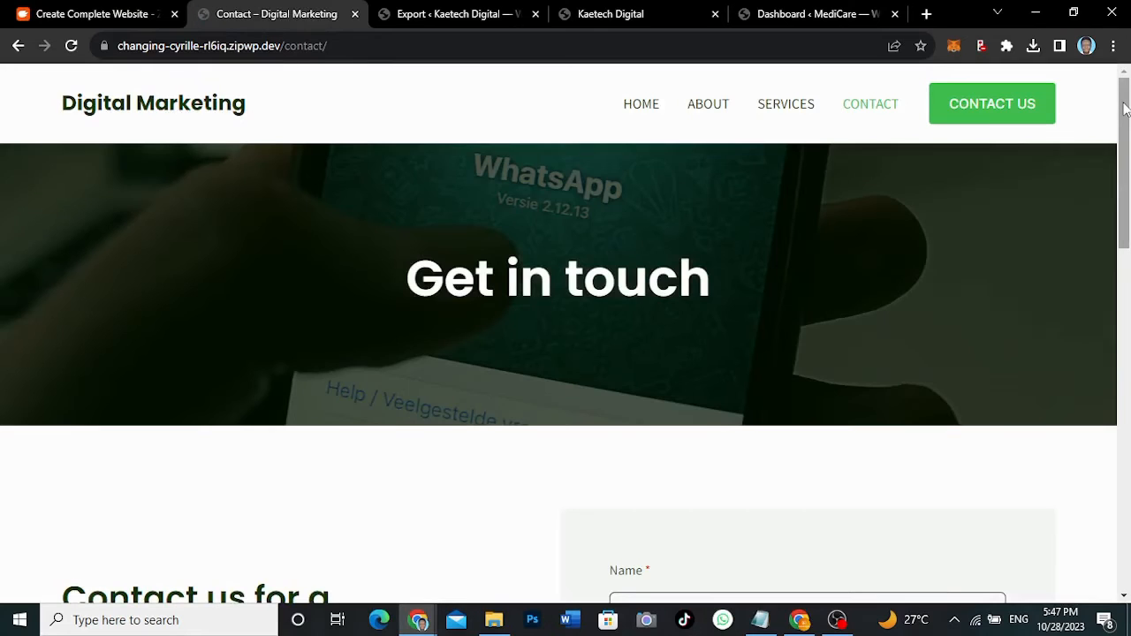
- Scroll the Contact page, view the Home page, then return to the ZipWP tab
drag(1123, 107, 1085, 81)
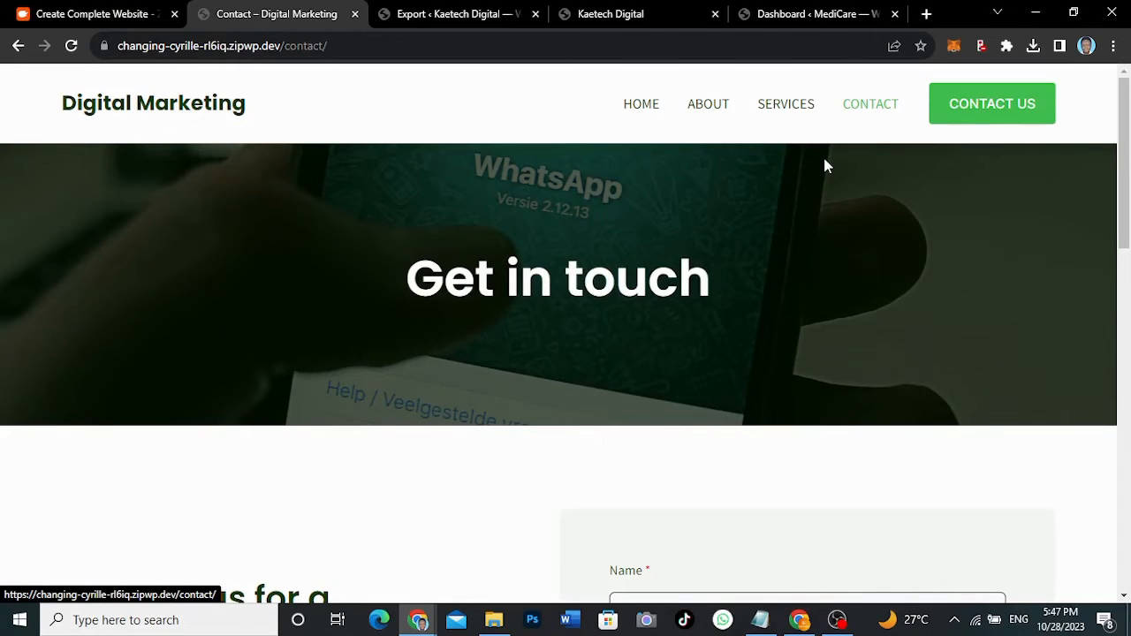
click(640, 104)
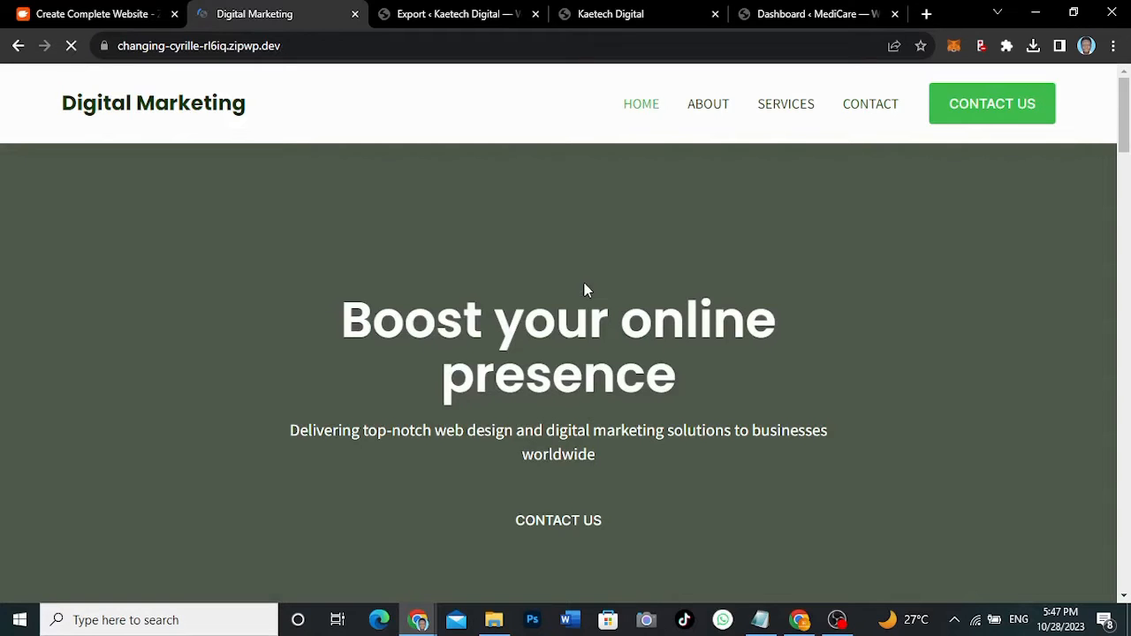
scroll(584, 290, down, 1)
scroll(584, 289, up, 1)
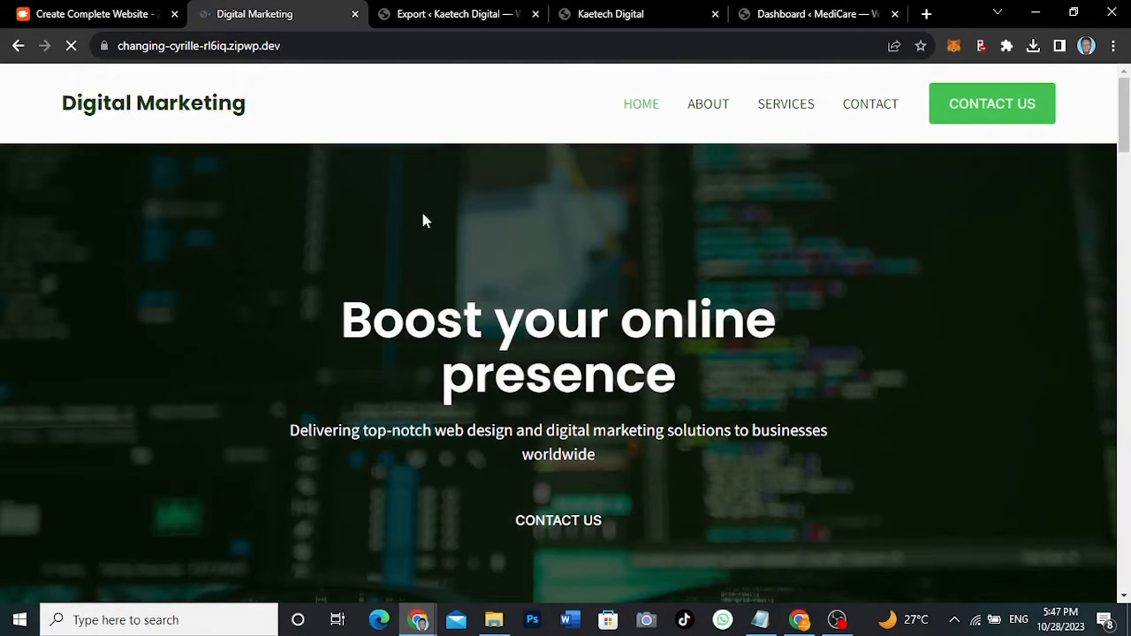
click(89, 9)
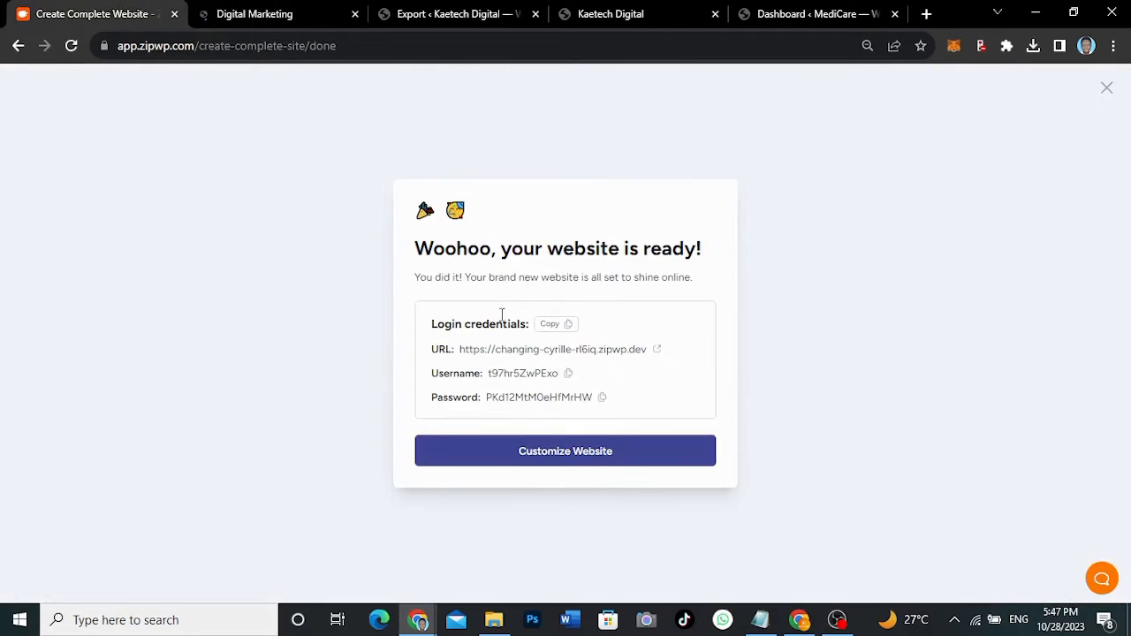
- Launch Customize Website from the site-ready screen, opening the customizer in a new tab
click(566, 452)
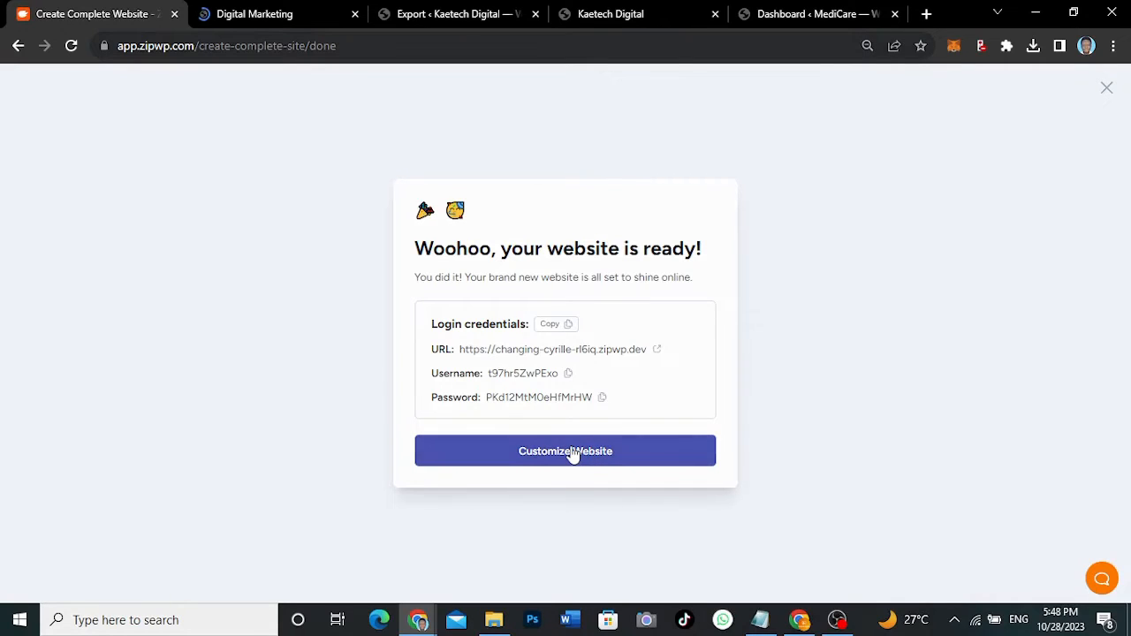
click(572, 452)
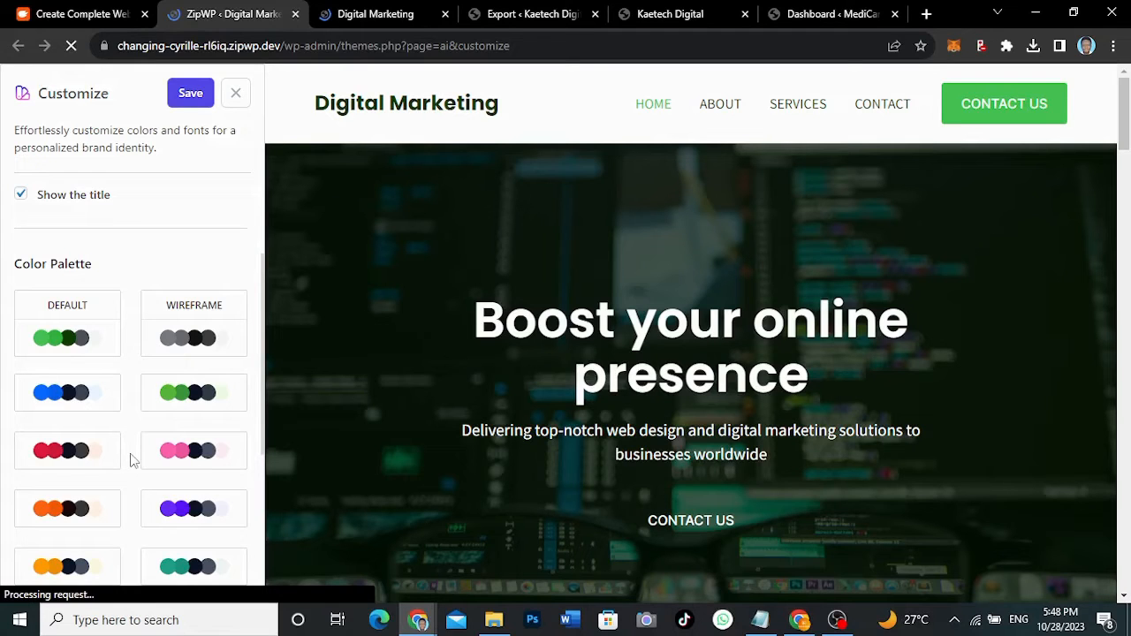
- Try the orange palette, then apply the crimson-red colour palette to the site
scroll(130, 460, down, 1)
click(67, 437)
scroll(781, 409, down, 6)
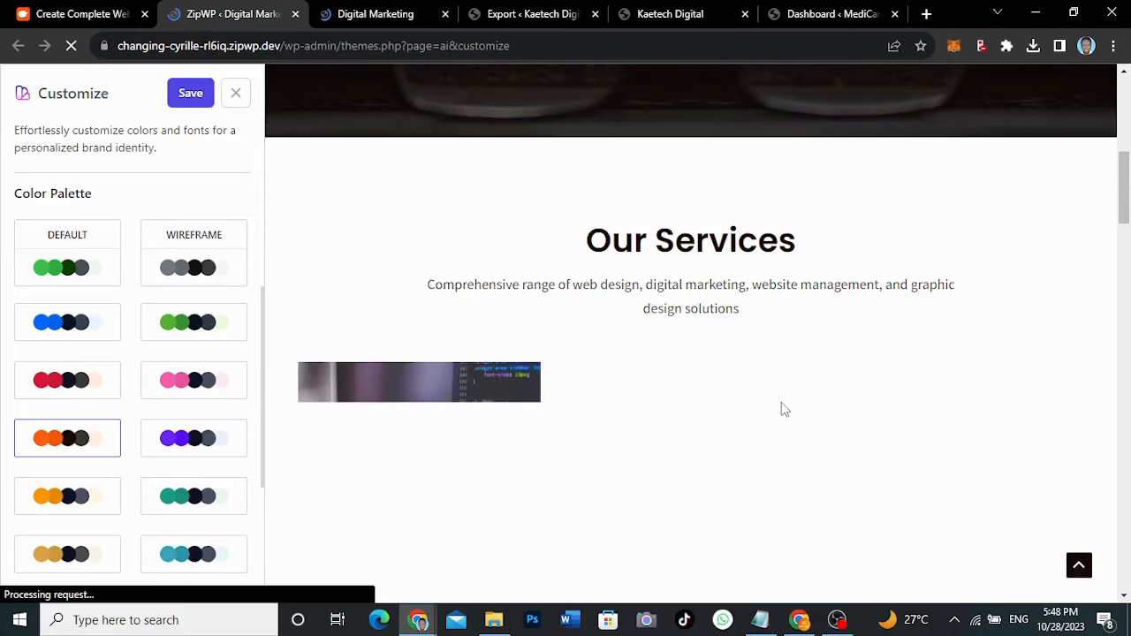
scroll(780, 409, down, 2)
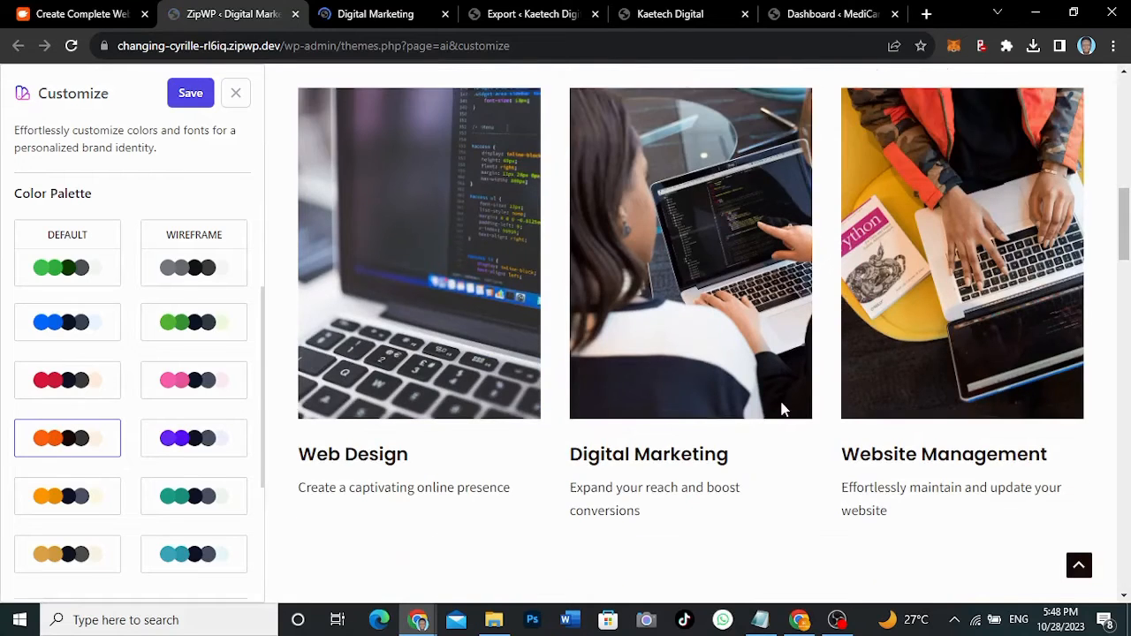
scroll(777, 409, down, 3)
scroll(607, 463, down, 4)
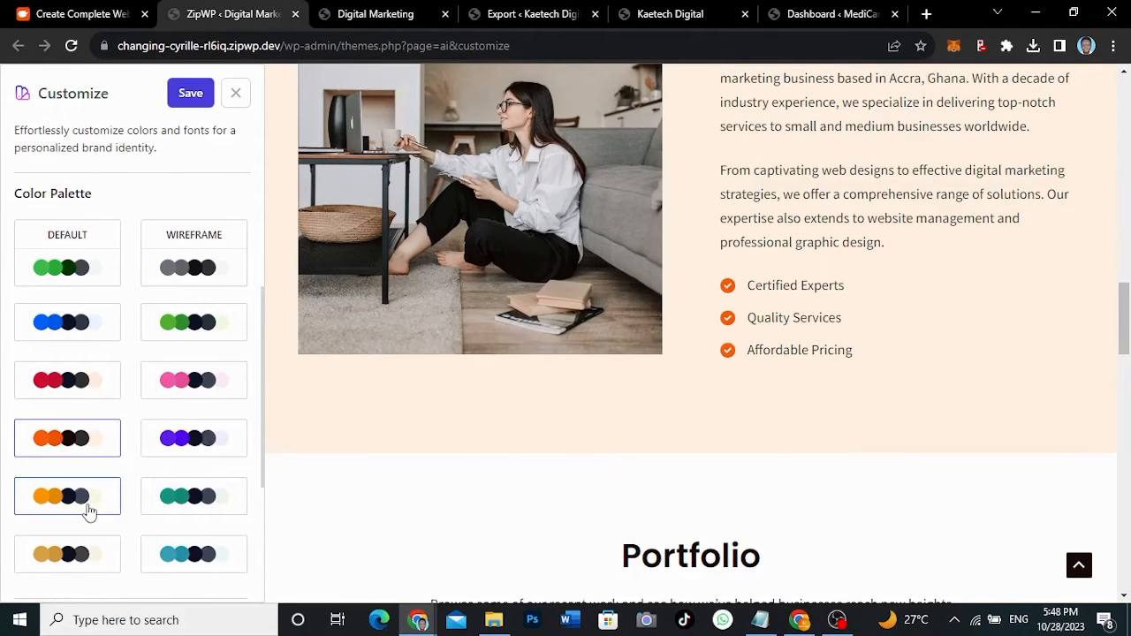
click(77, 381)
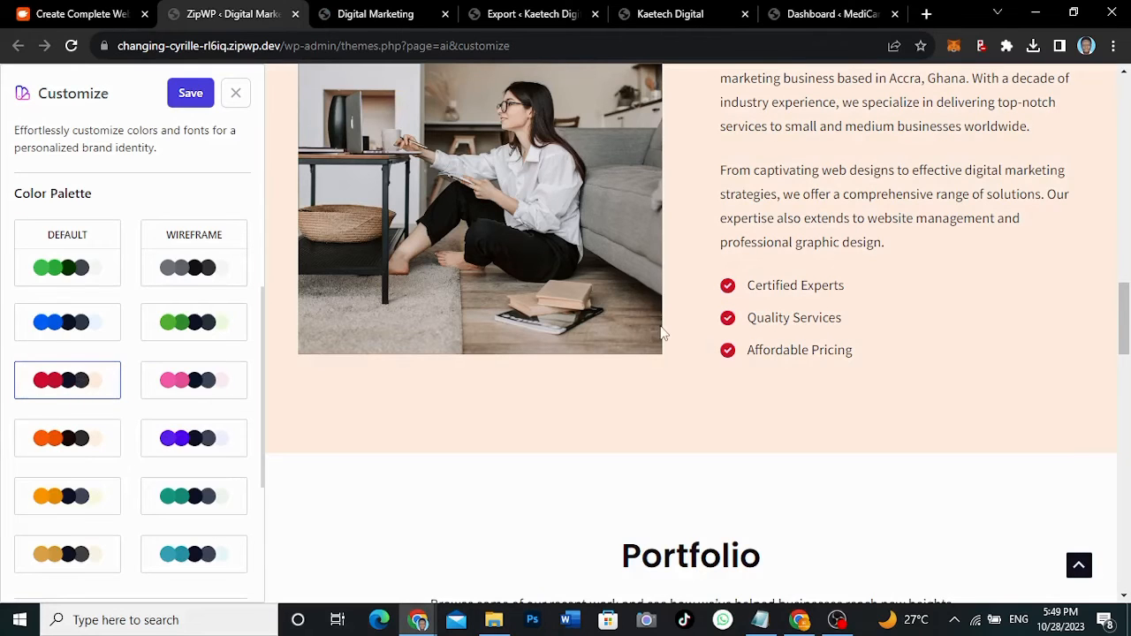
scroll(662, 332, up, 5)
scroll(663, 332, up, 5)
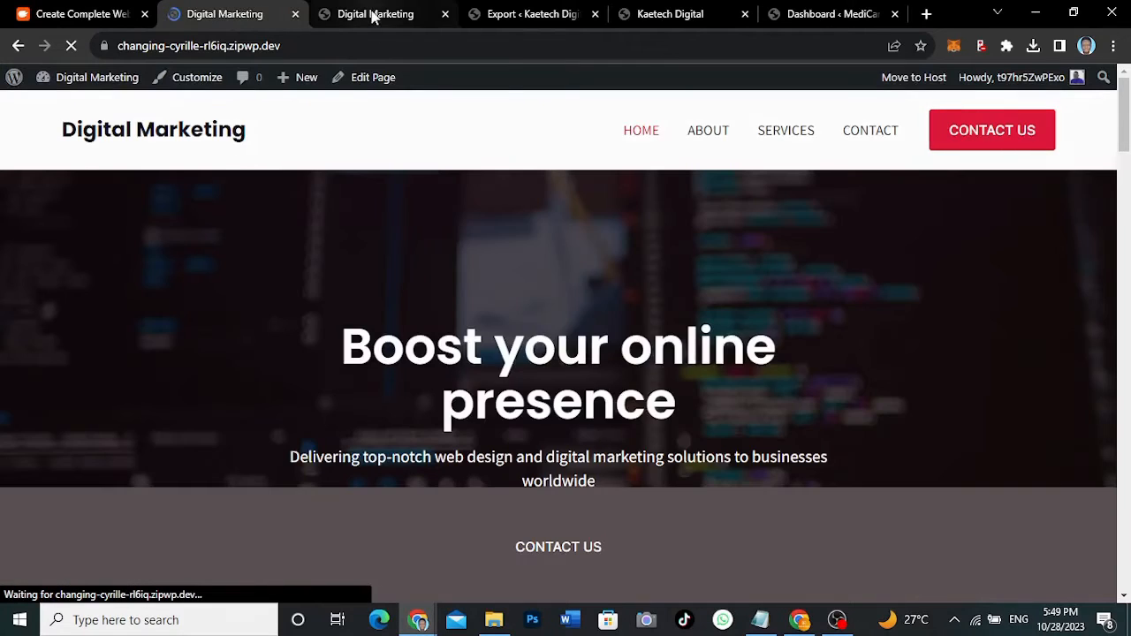
- Reload the live Digital Marketing homepage and scroll it to confirm the red palette replaced green
click(372, 14)
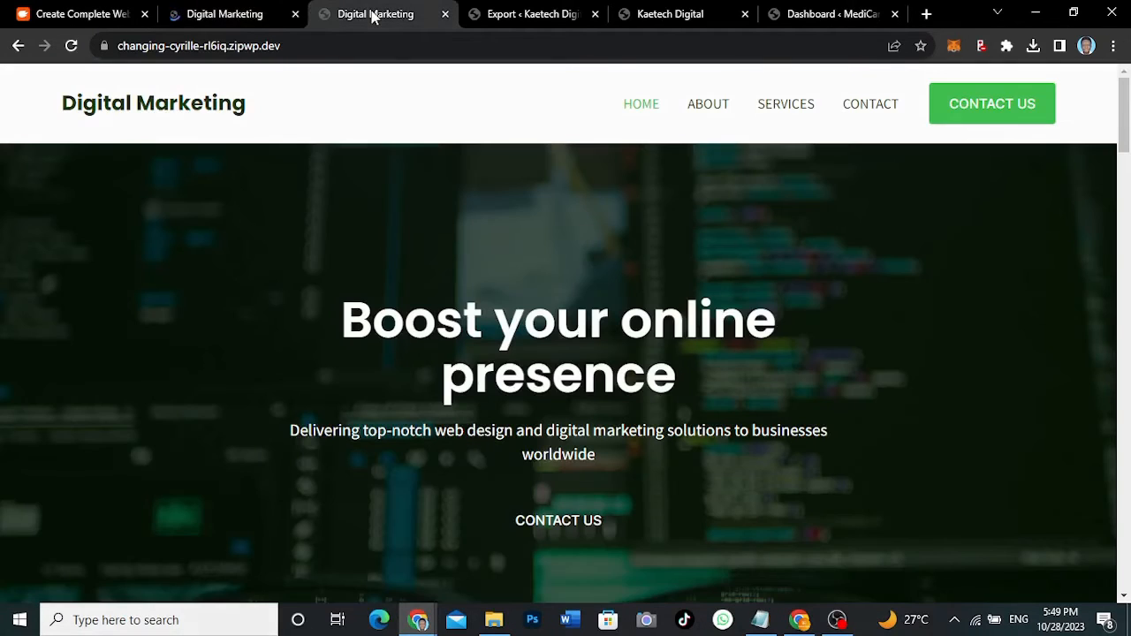
click(71, 45)
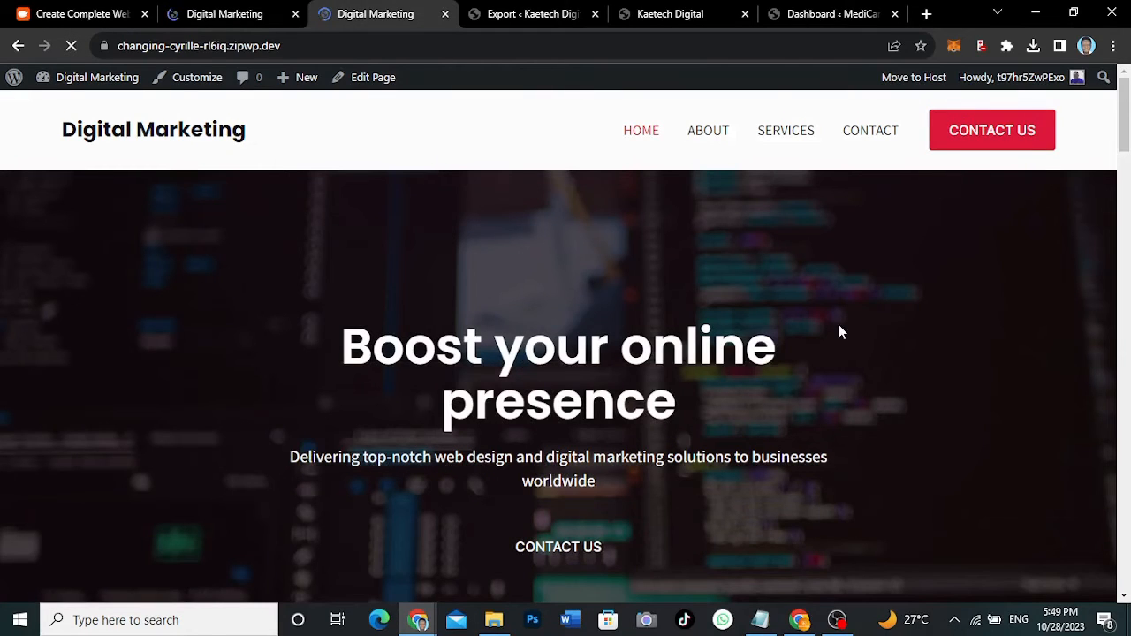
scroll(838, 326, down, 7)
scroll(841, 332, up, 2)
scroll(843, 318, up, 5)
scroll(799, 447, down, 4)
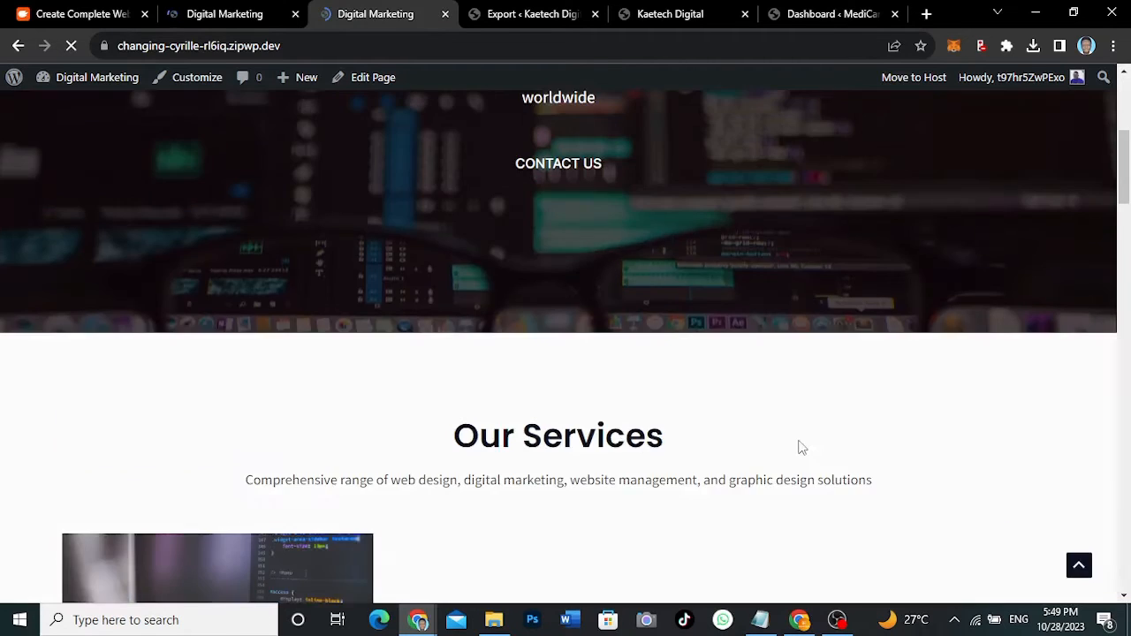
scroll(800, 447, up, 4)
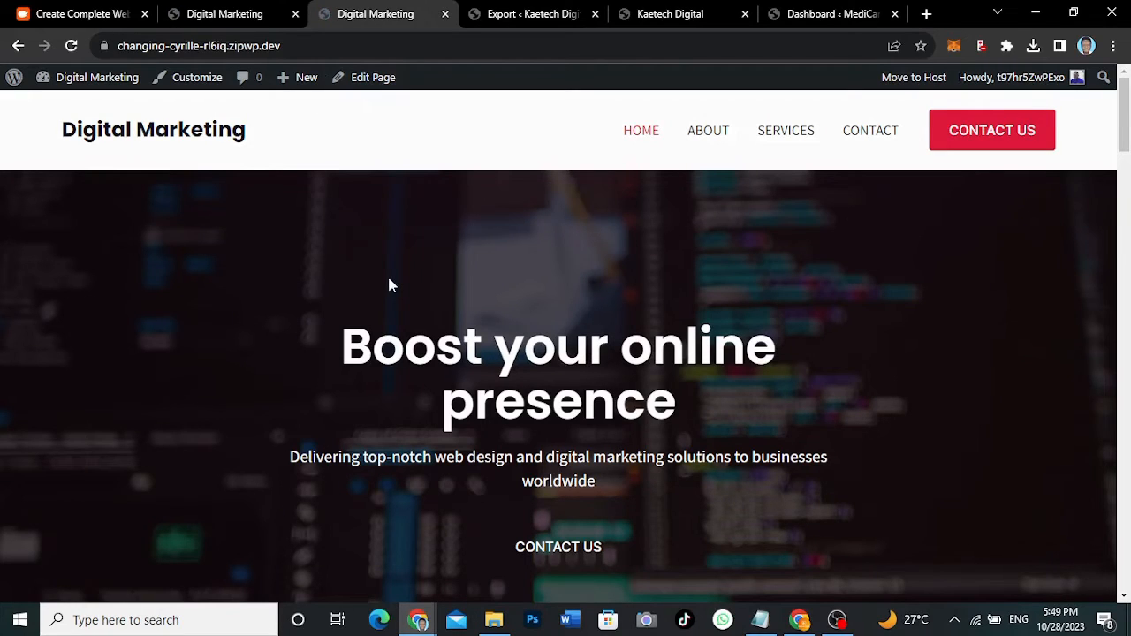
- Open the Home page in the block editor and dismiss the welcome guide
click(367, 79)
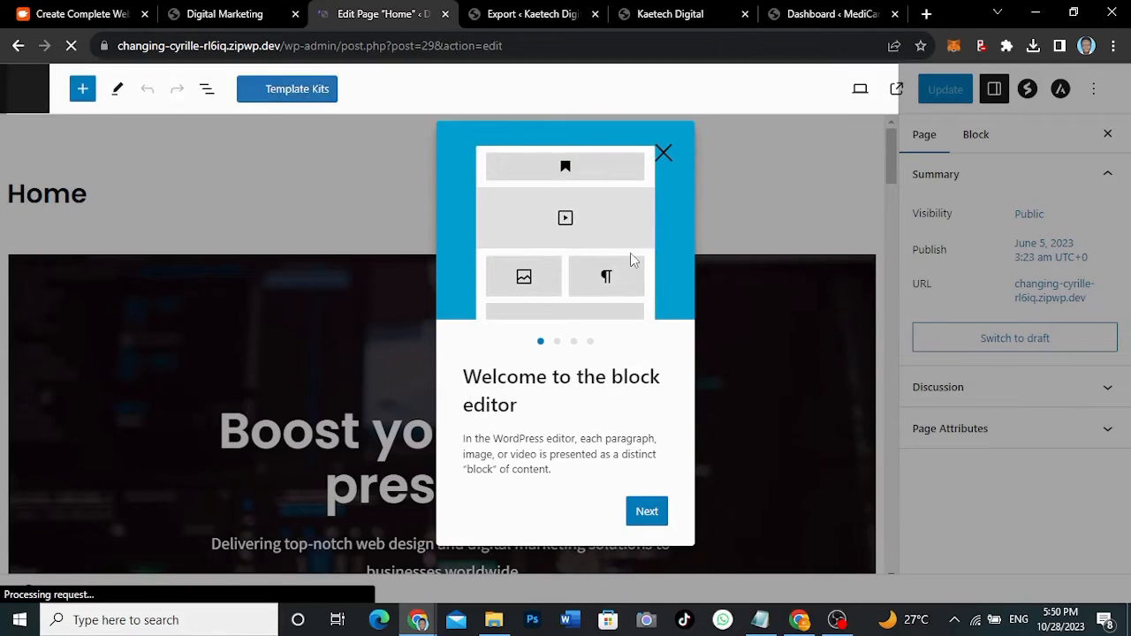
click(664, 156)
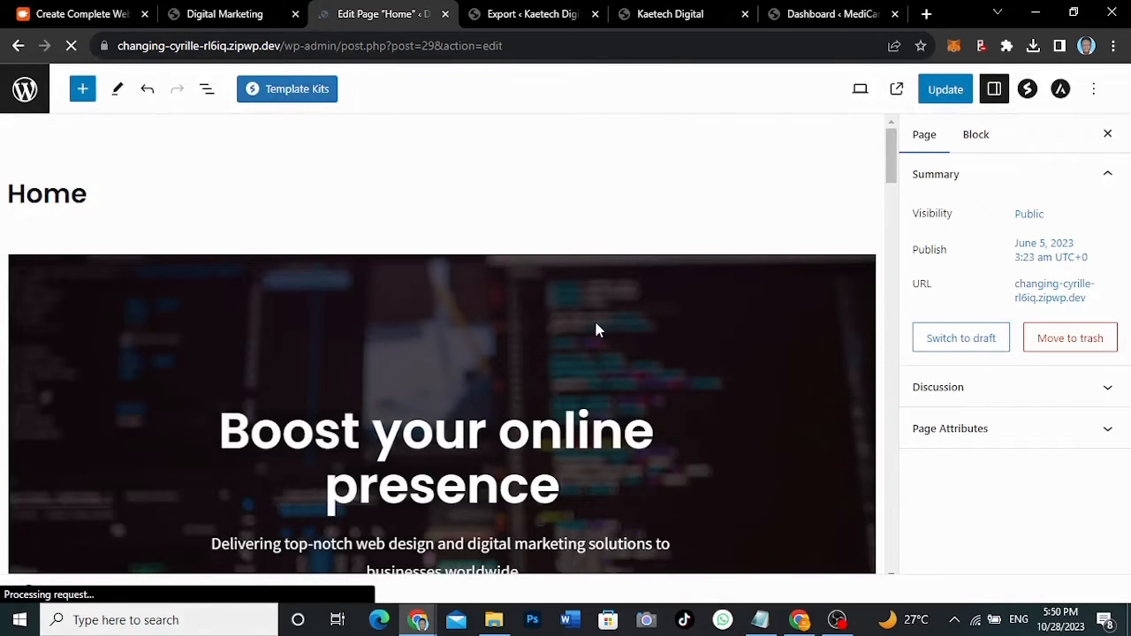
scroll(600, 360, down, 3)
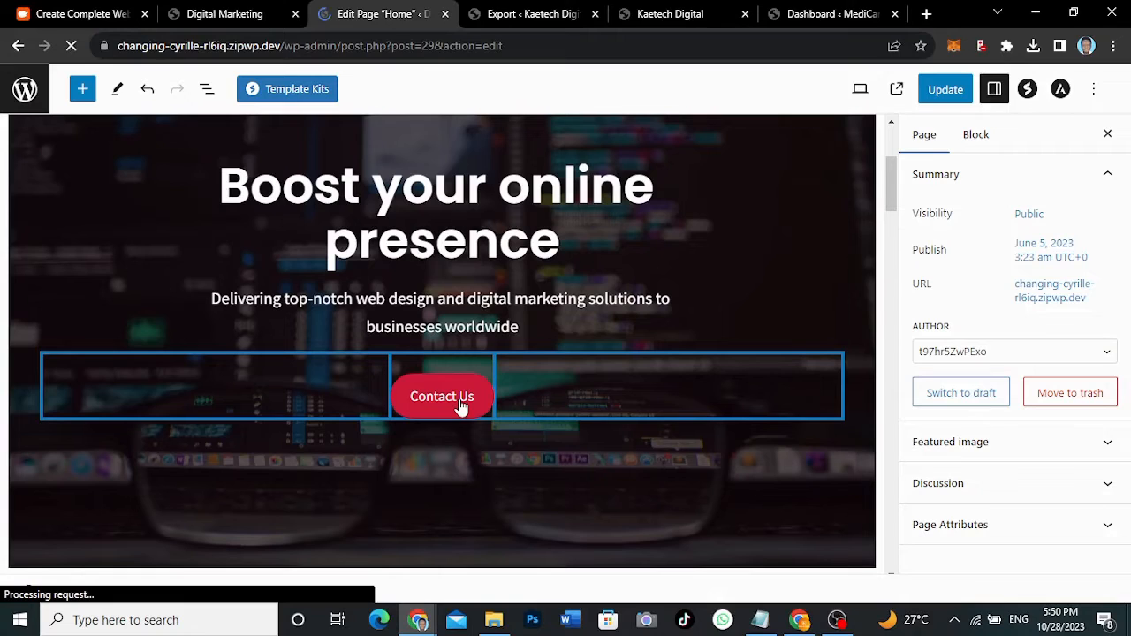
- Select the hero's Contact Us button and scroll down to the About Us section
click(461, 404)
drag(890, 183, 892, 203)
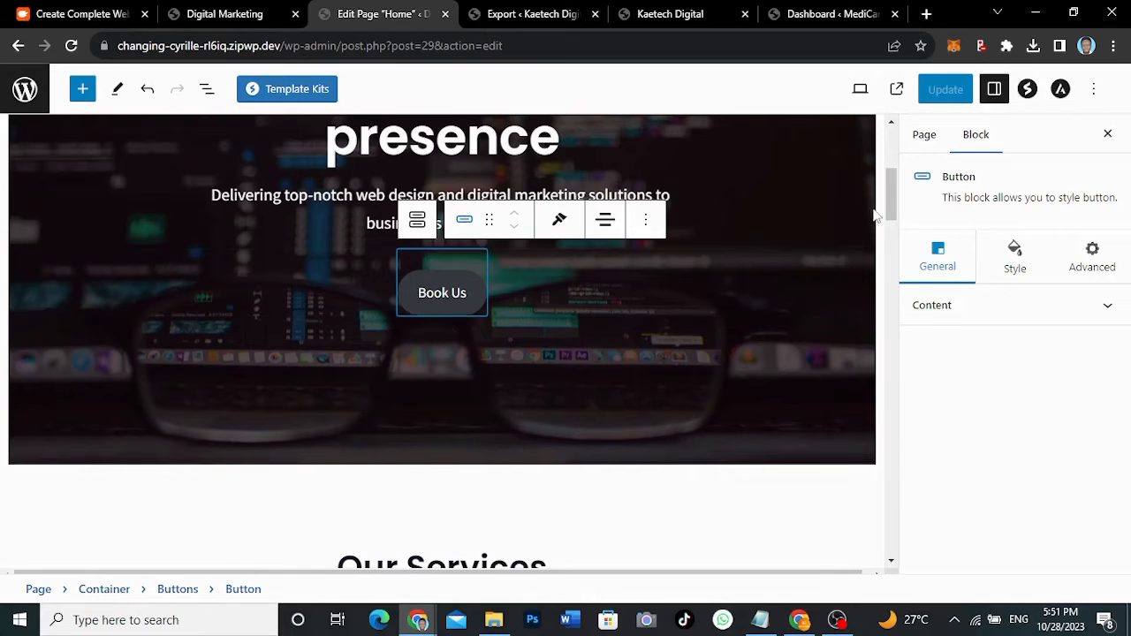
drag(888, 192, 880, 315)
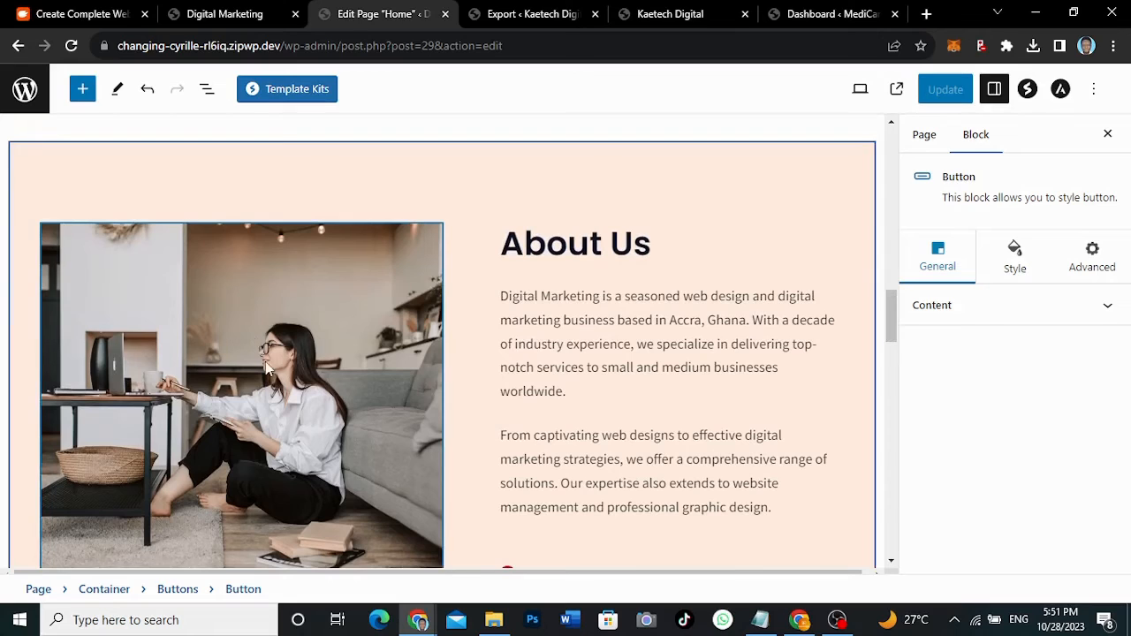
click(296, 274)
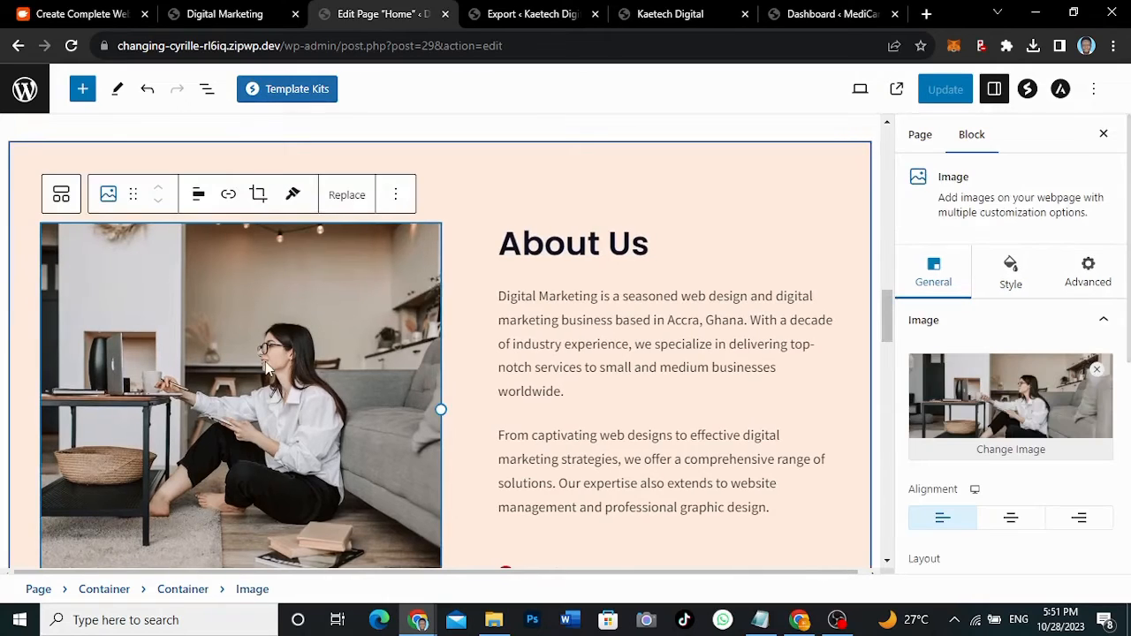
click(347, 195)
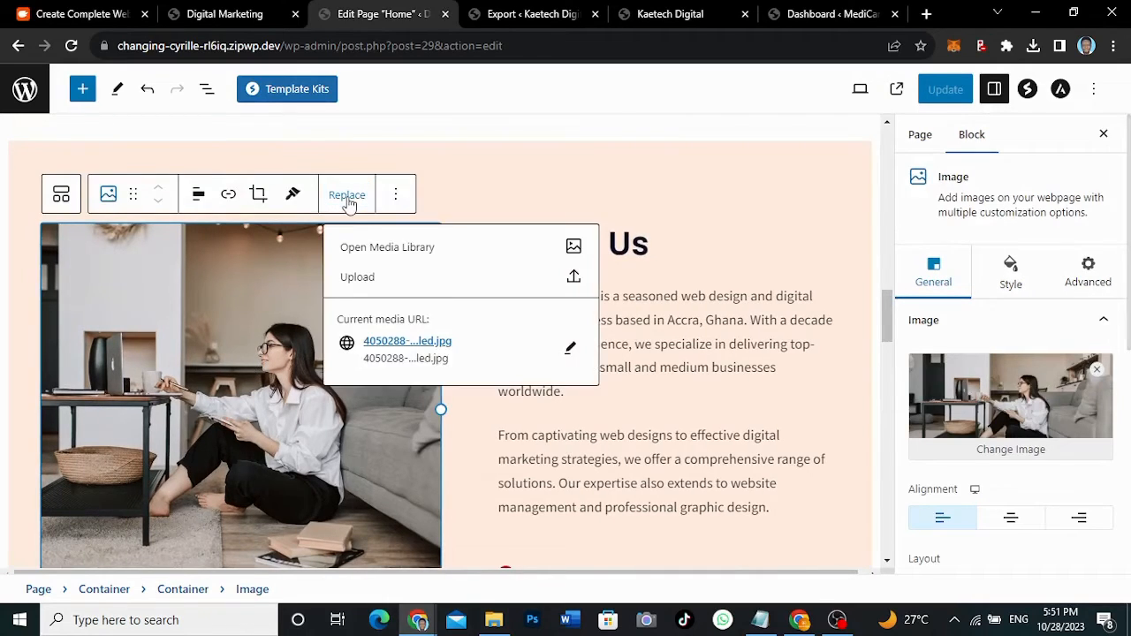
click(370, 249)
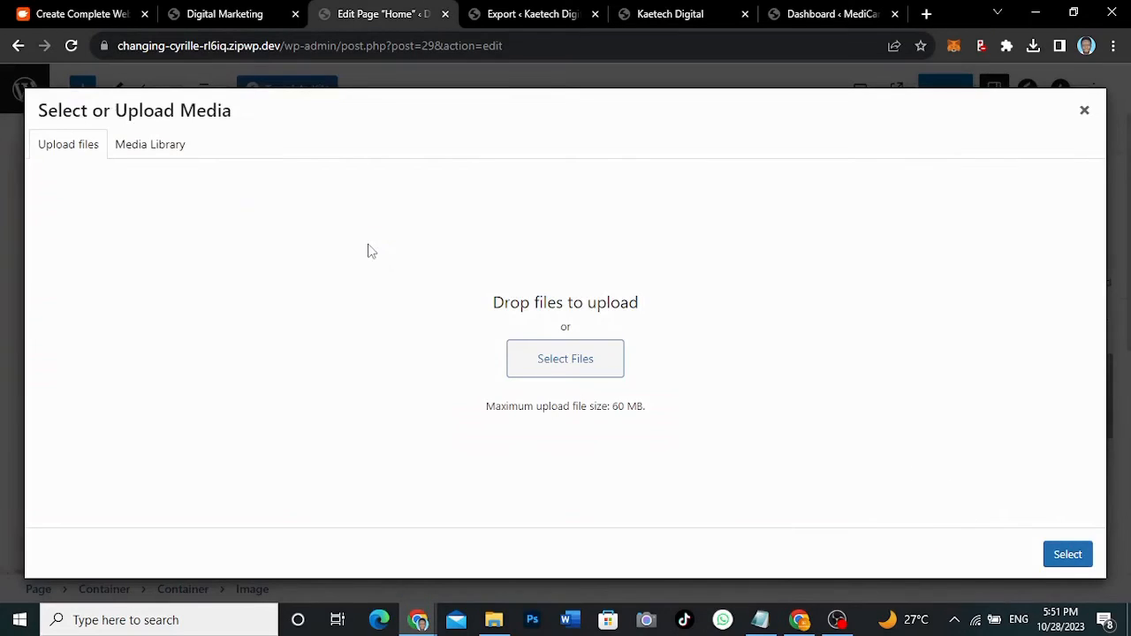
click(154, 149)
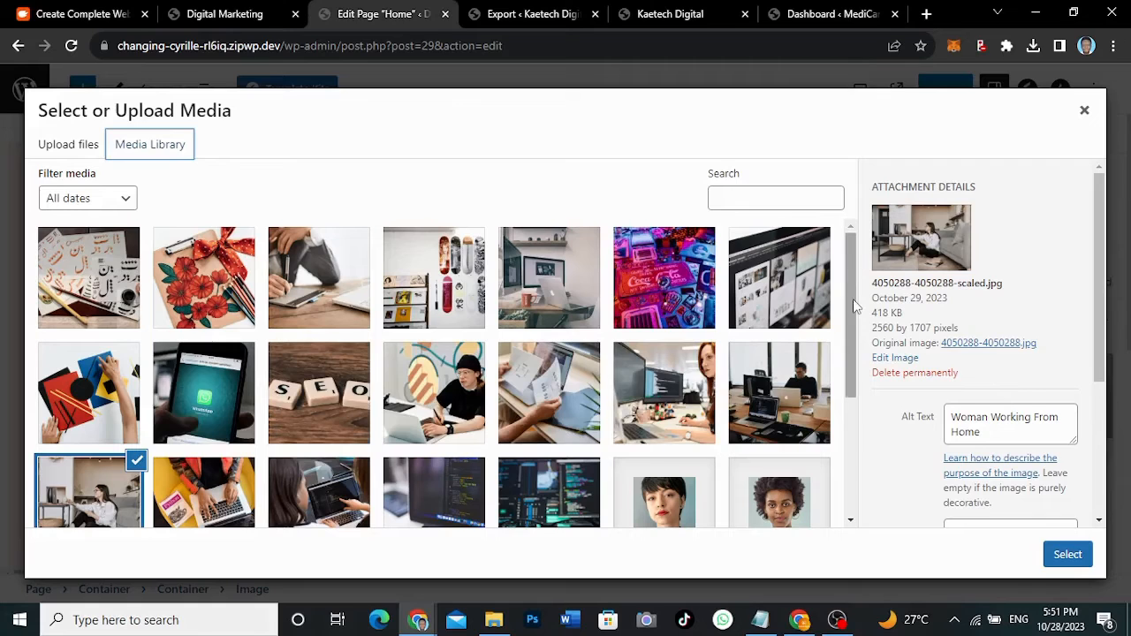
drag(854, 305, 847, 362)
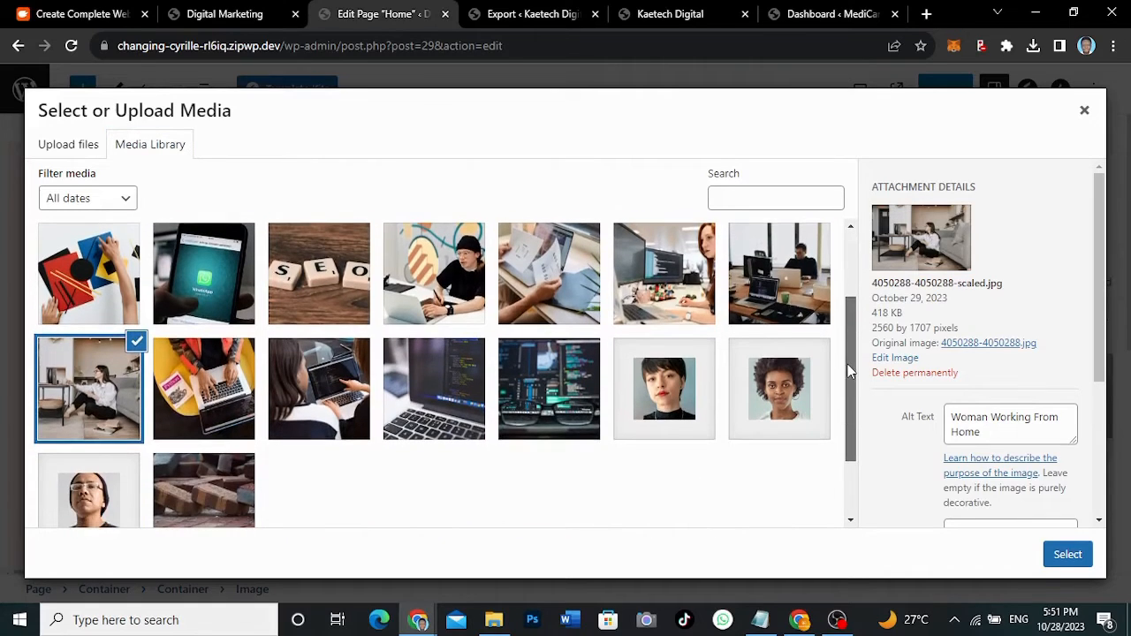
click(212, 395)
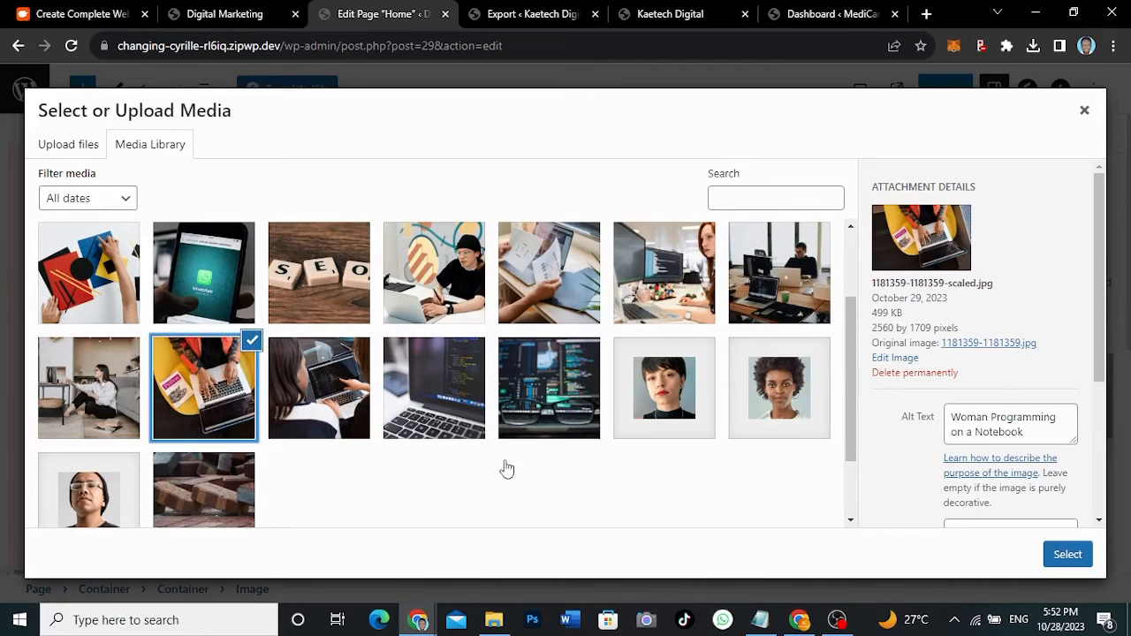
click(1067, 553)
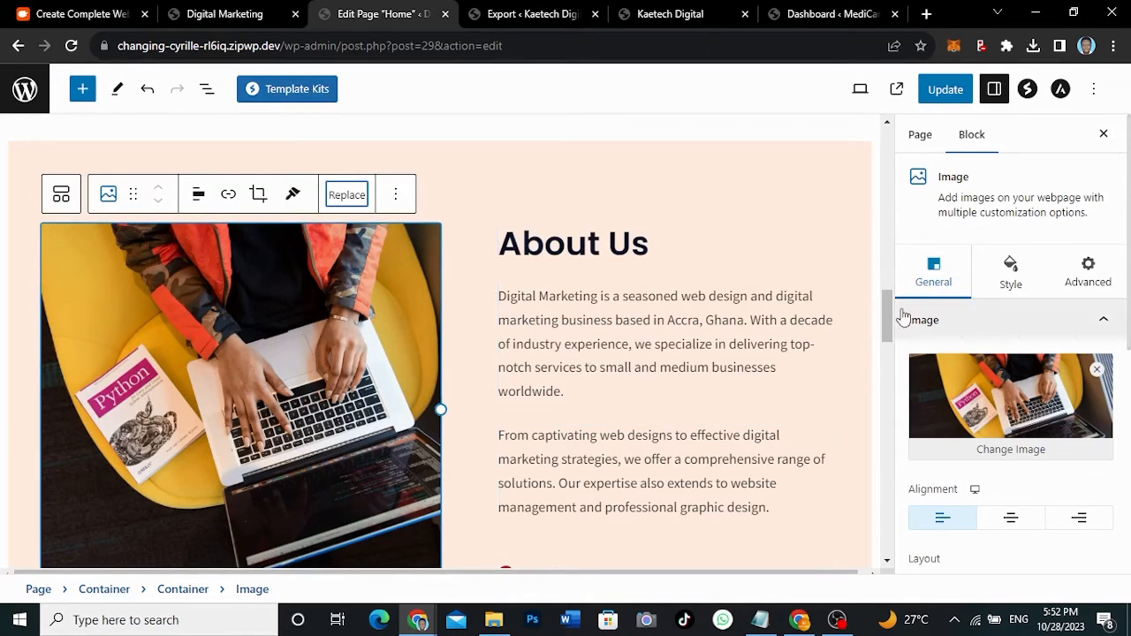
- Review the Home page with its new About Us photo and save it with Update
drag(888, 316, 888, 378)
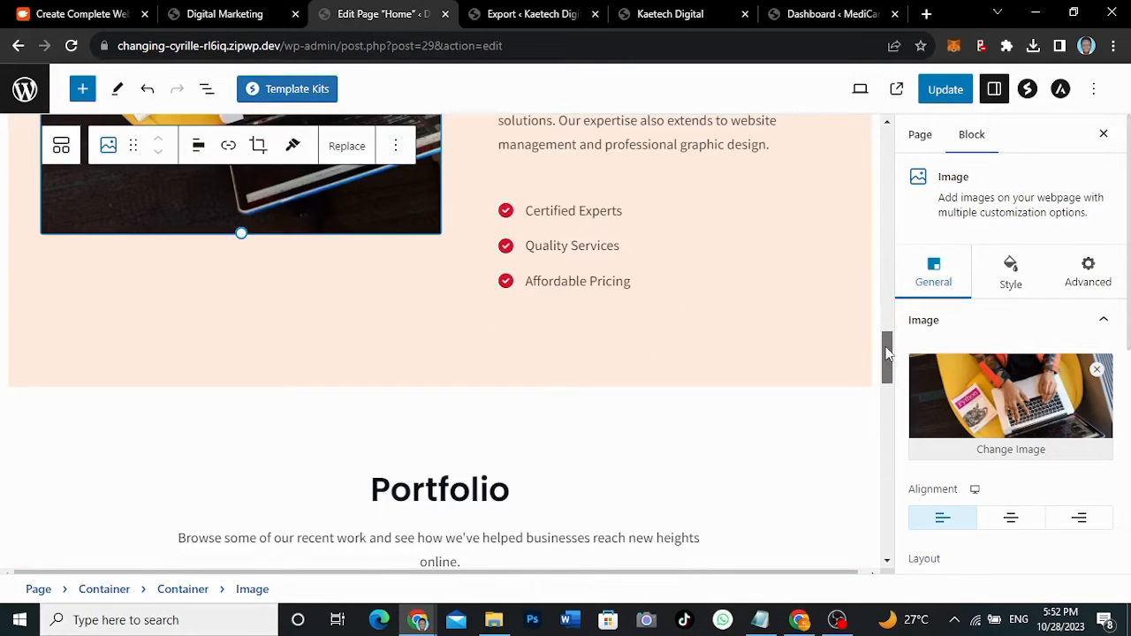
drag(888, 347, 885, 464)
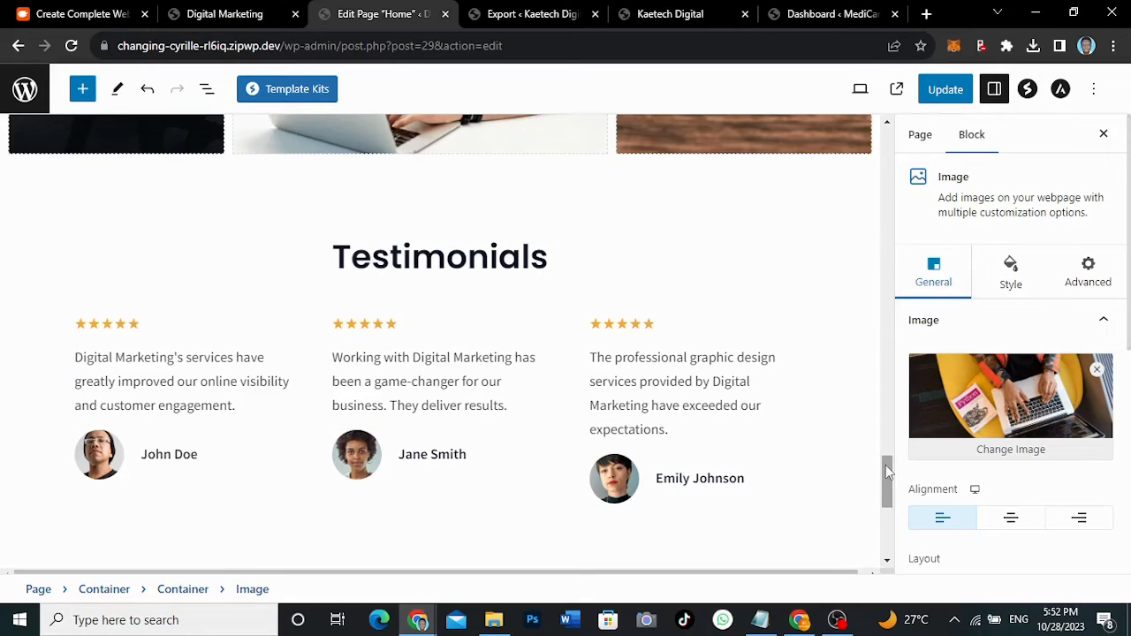
drag(886, 470, 886, 530)
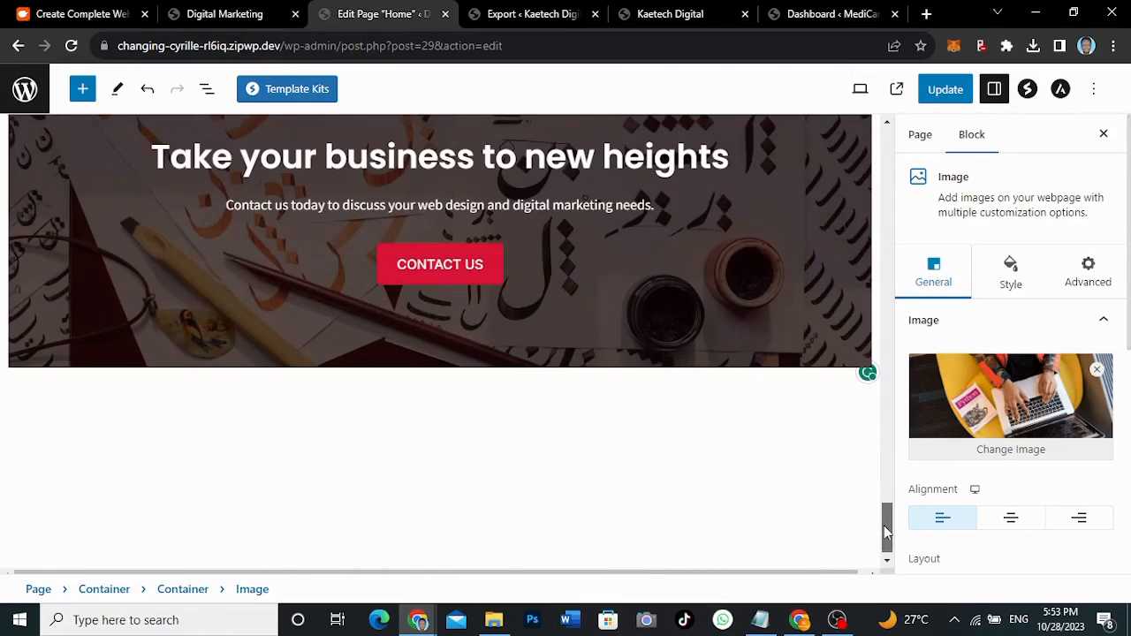
scroll(886, 530, up, 15)
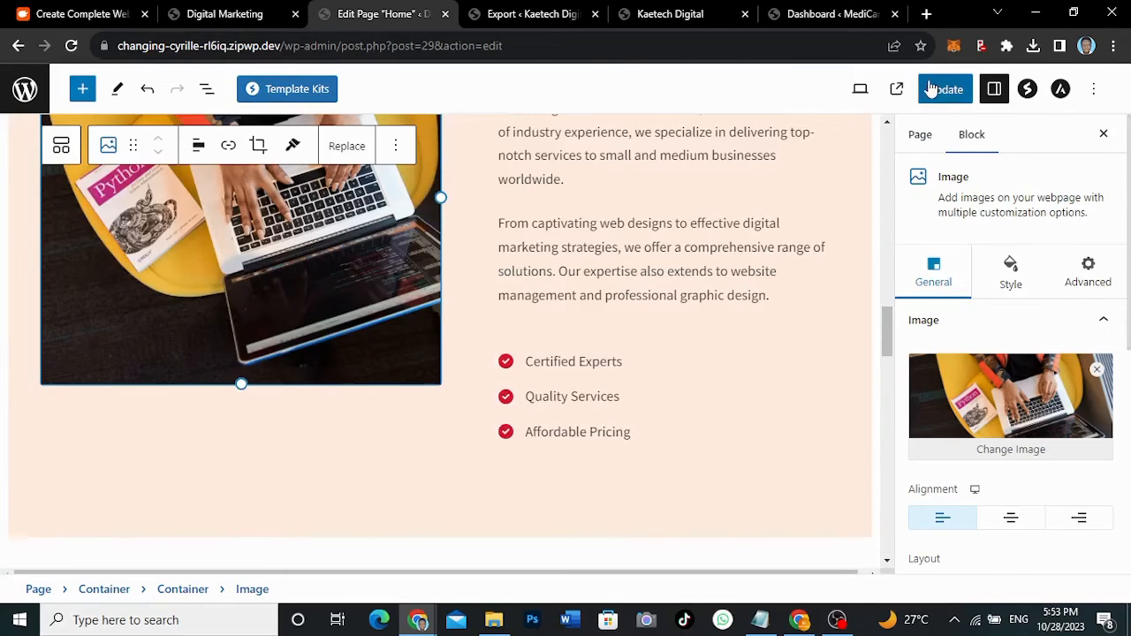
click(932, 89)
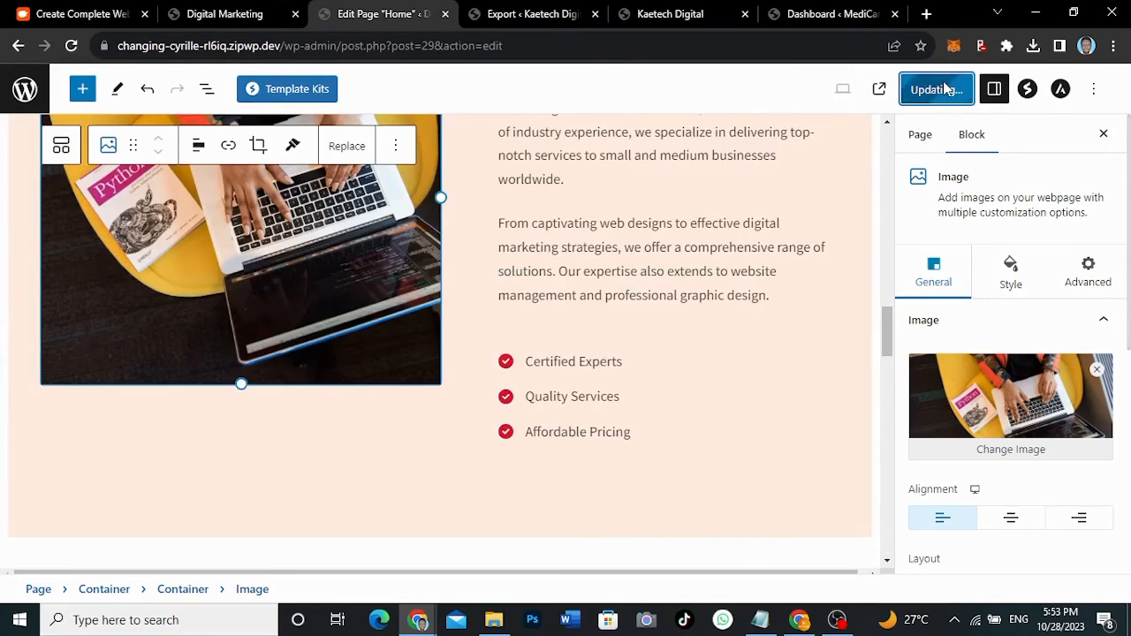
click(1093, 90)
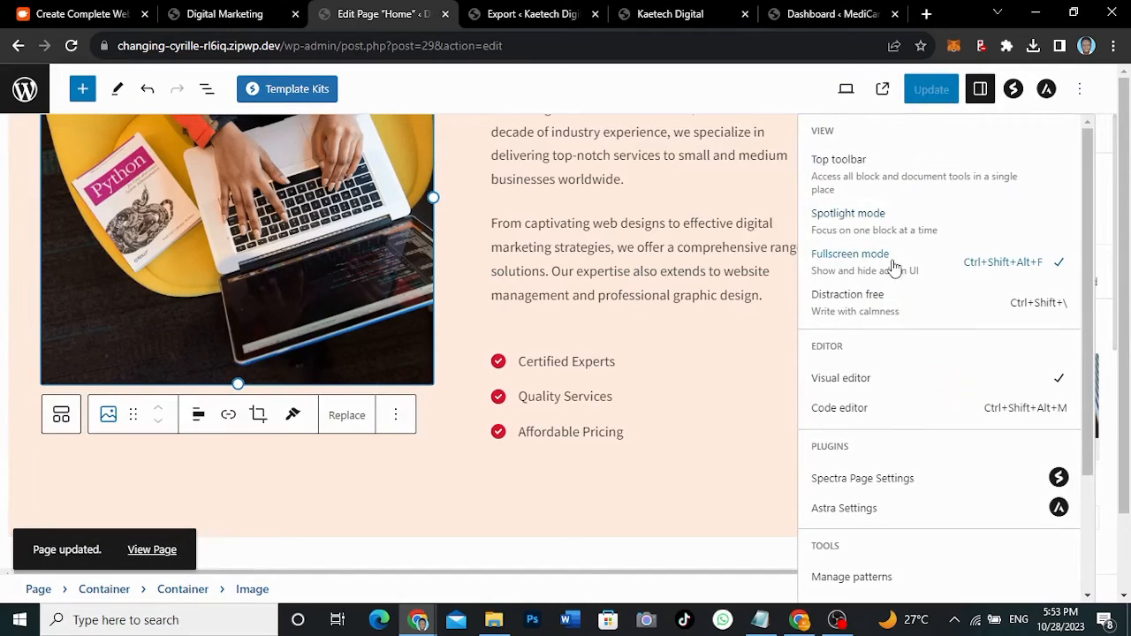
- Turn off fullscreen mode, visit All Pages and Installed Plugins, then return to the live homepage tab
click(894, 267)
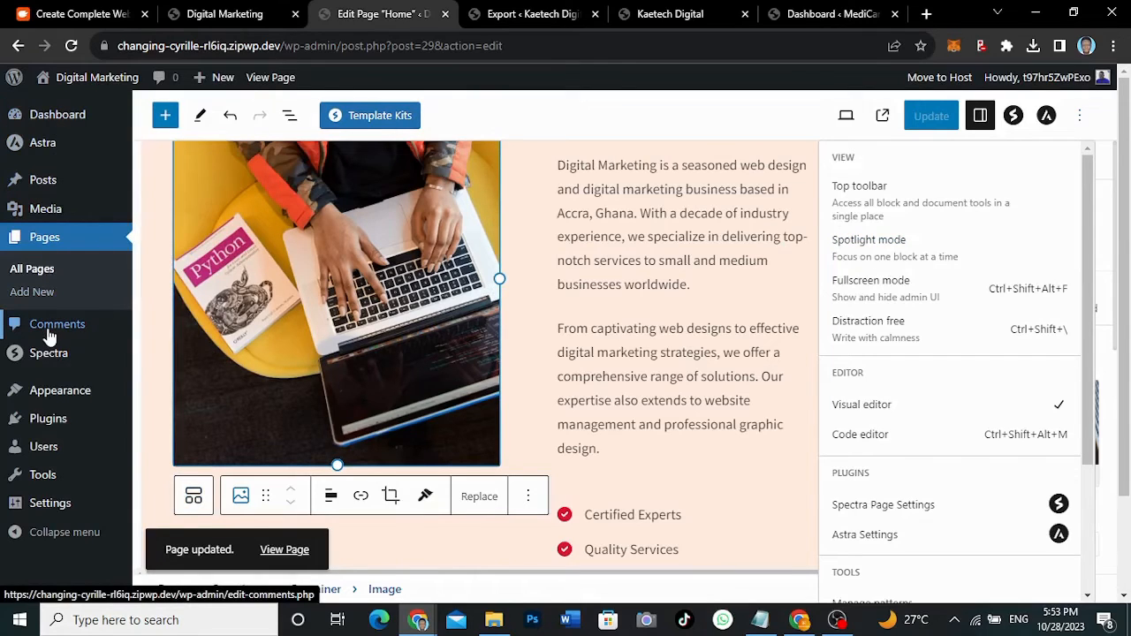
click(31, 275)
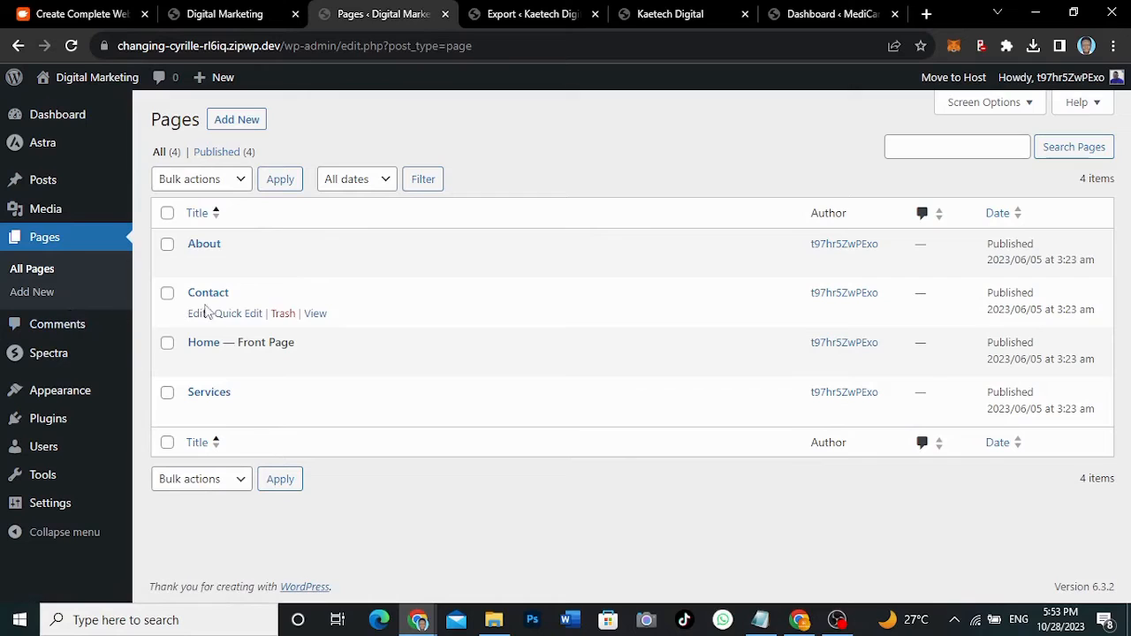
mouse_move(50, 418)
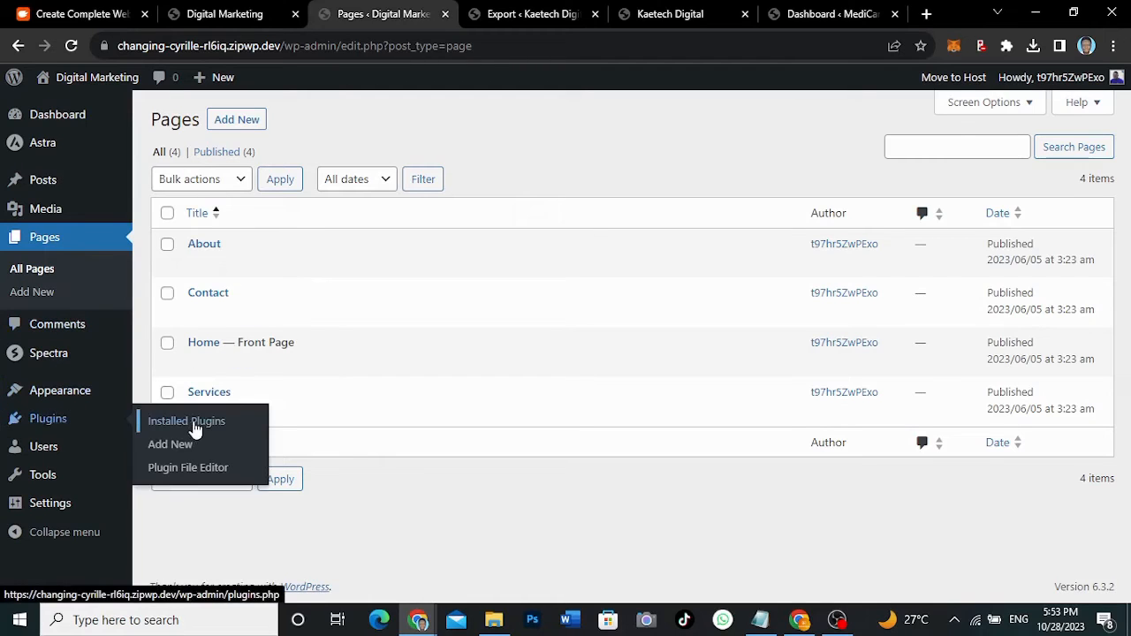
click(193, 426)
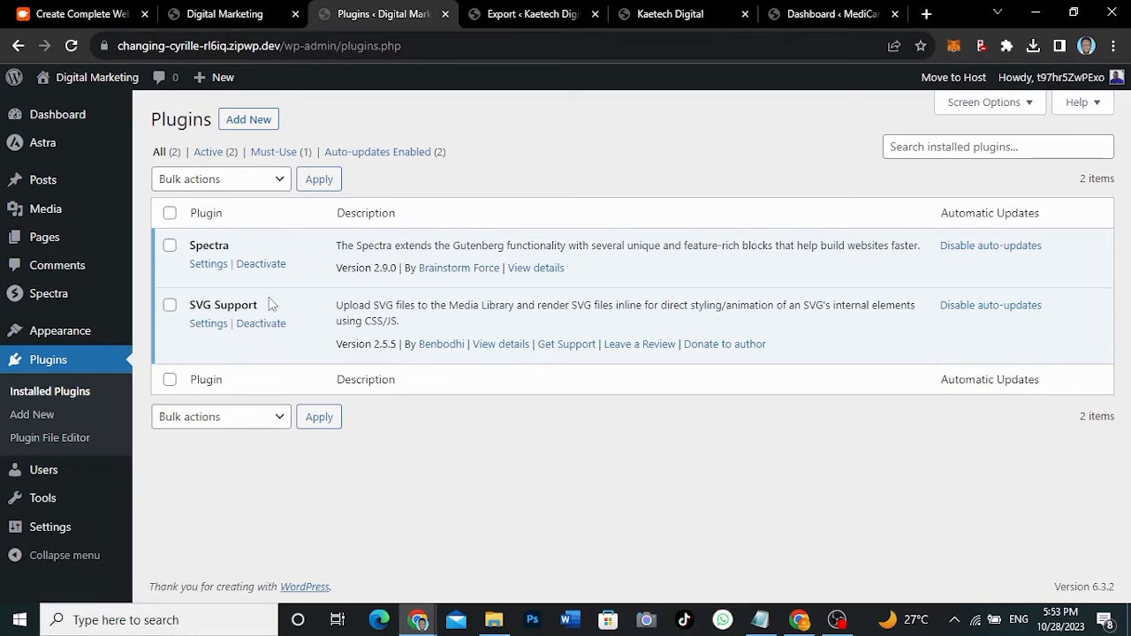
click(642, 26)
click(204, 13)
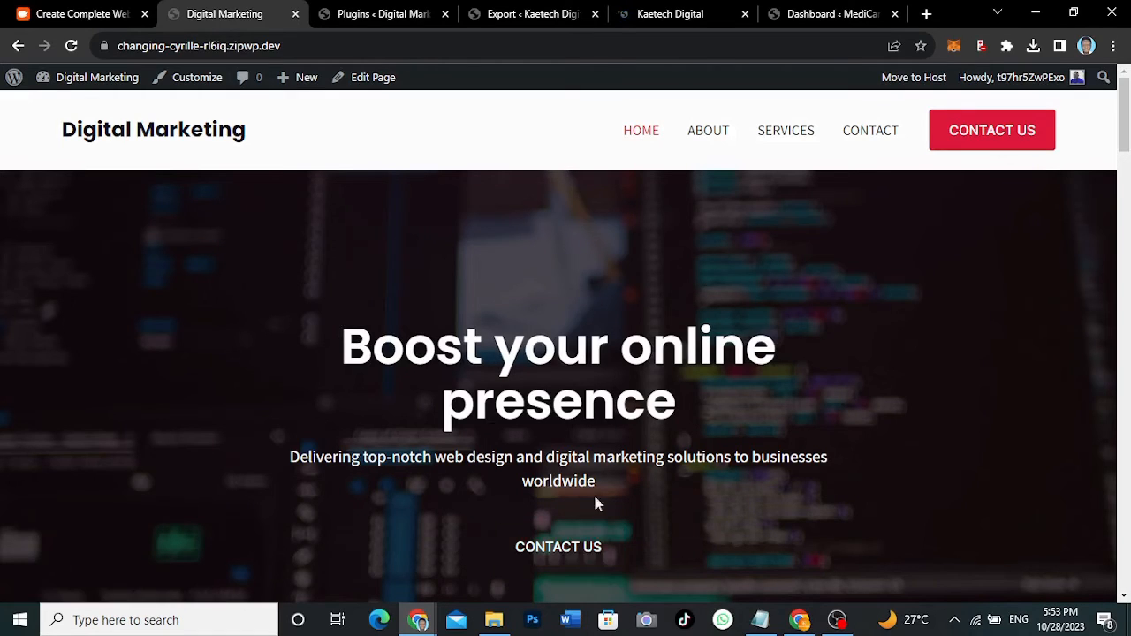
- Scroll through the homepage's Our Services, Portfolio and Testimonials sections, then go back to the Plugins tab
scroll(698, 535, down, 3)
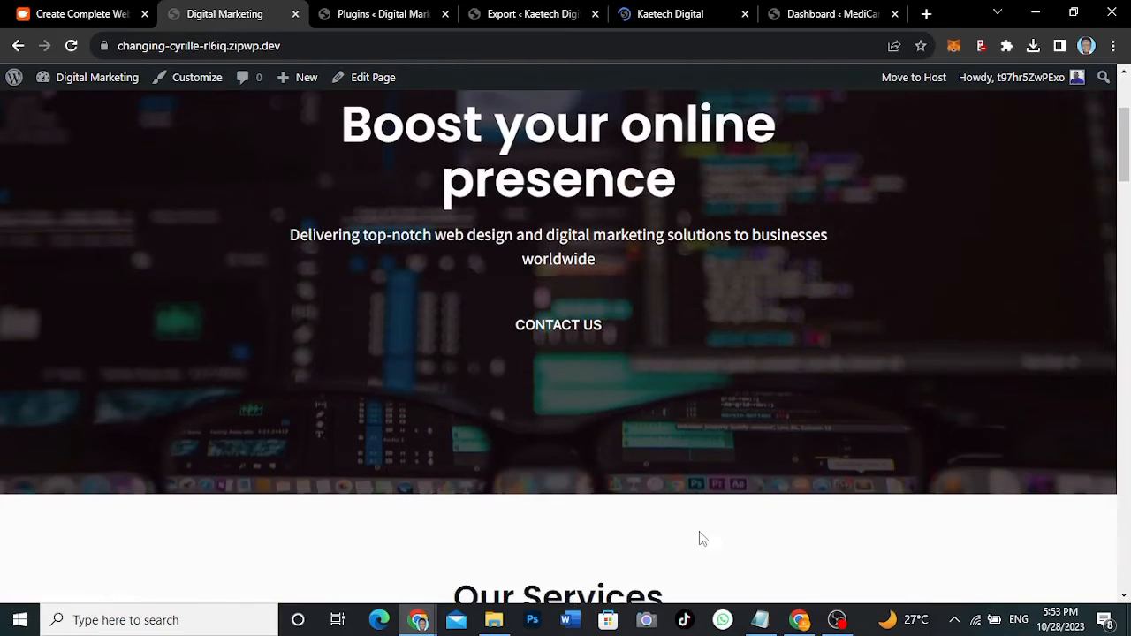
scroll(699, 536, up, 1)
scroll(698, 393, up, 2)
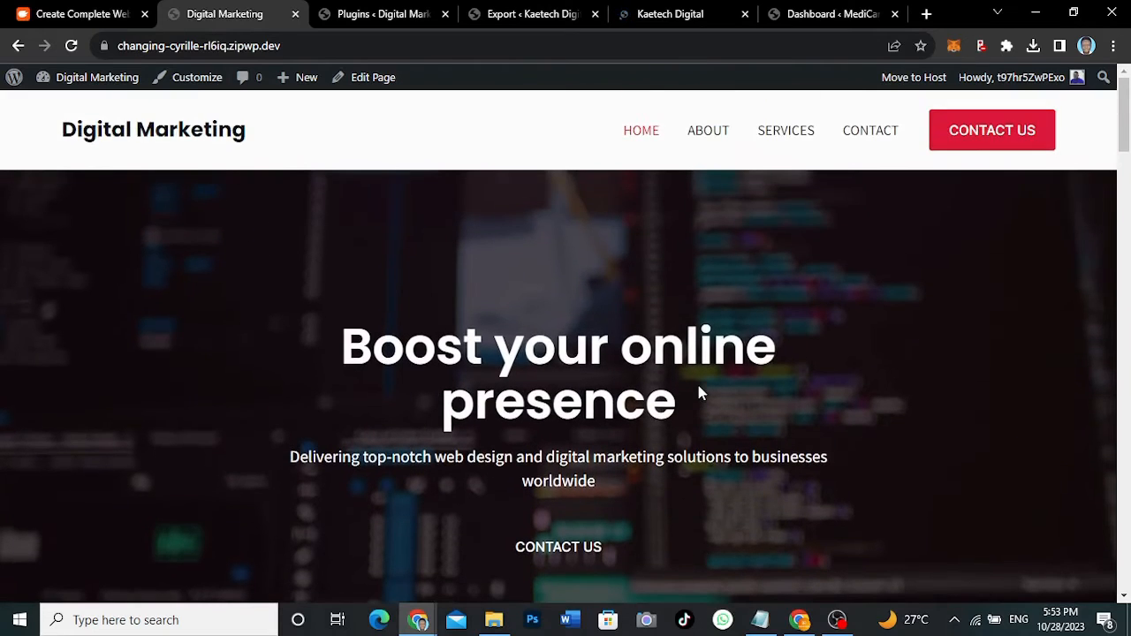
scroll(697, 393, down, 8)
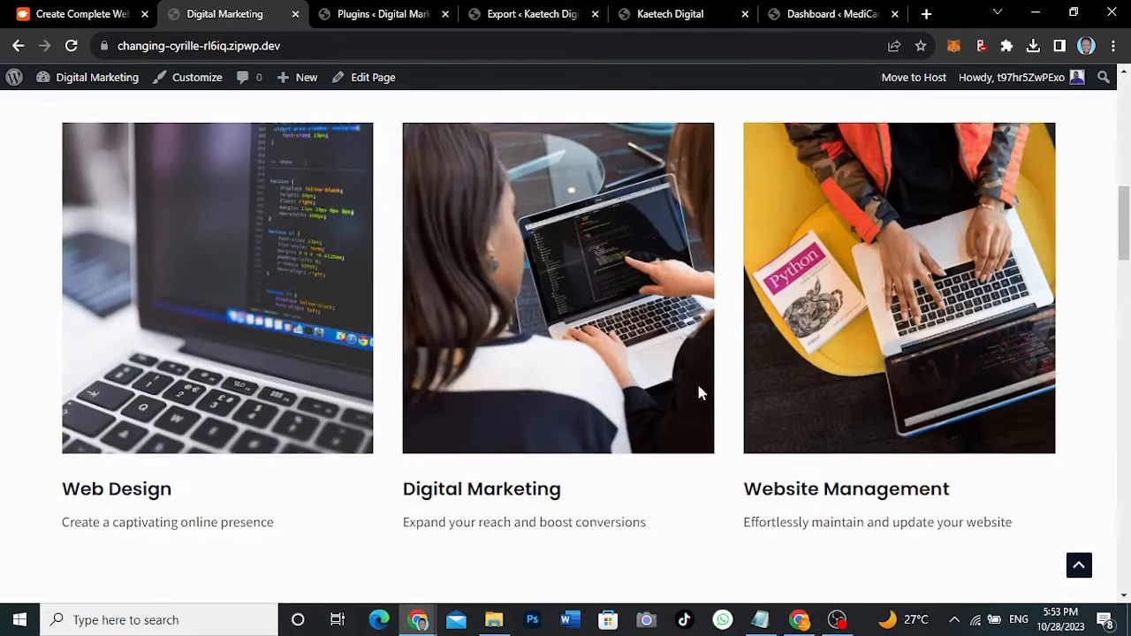
scroll(698, 393, down, 12)
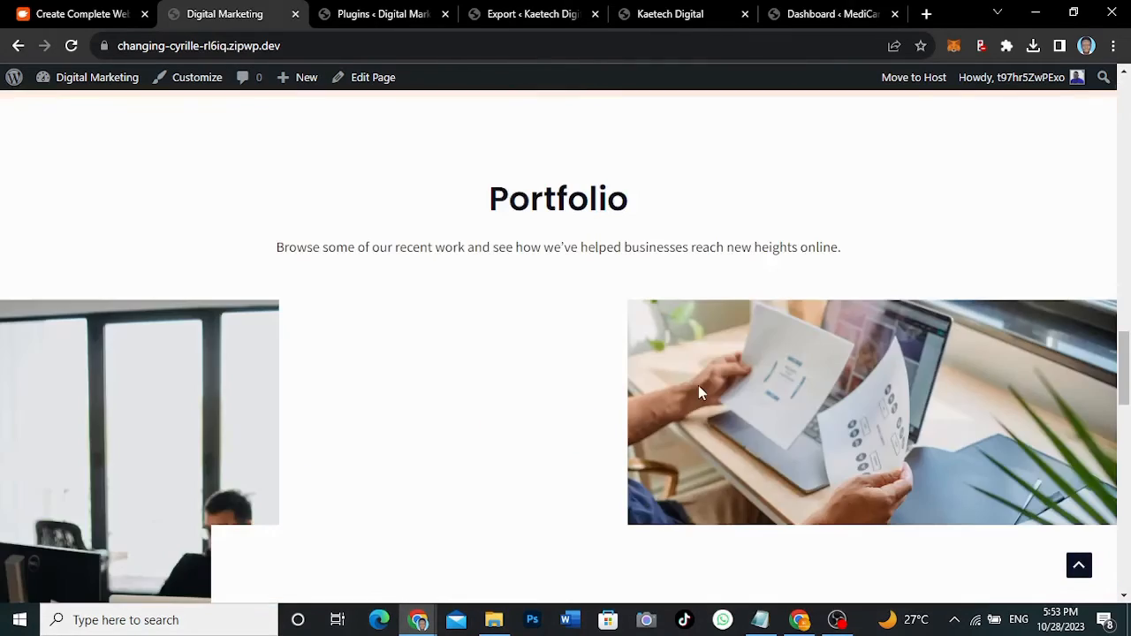
scroll(698, 393, down, 3)
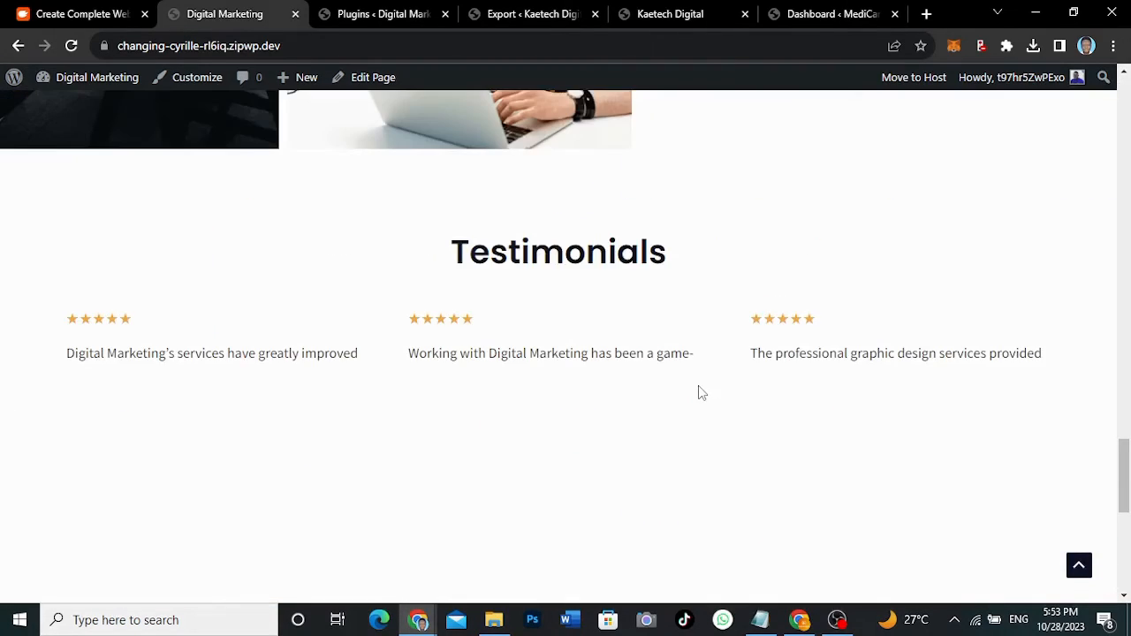
scroll(698, 390, up, 15)
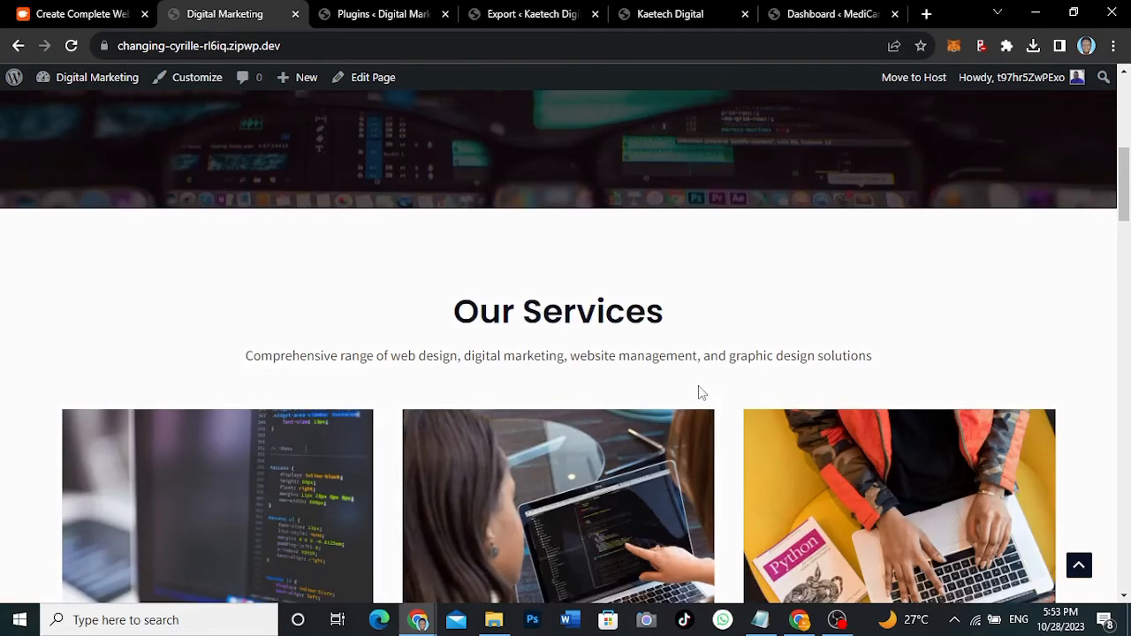
scroll(697, 388, up, 6)
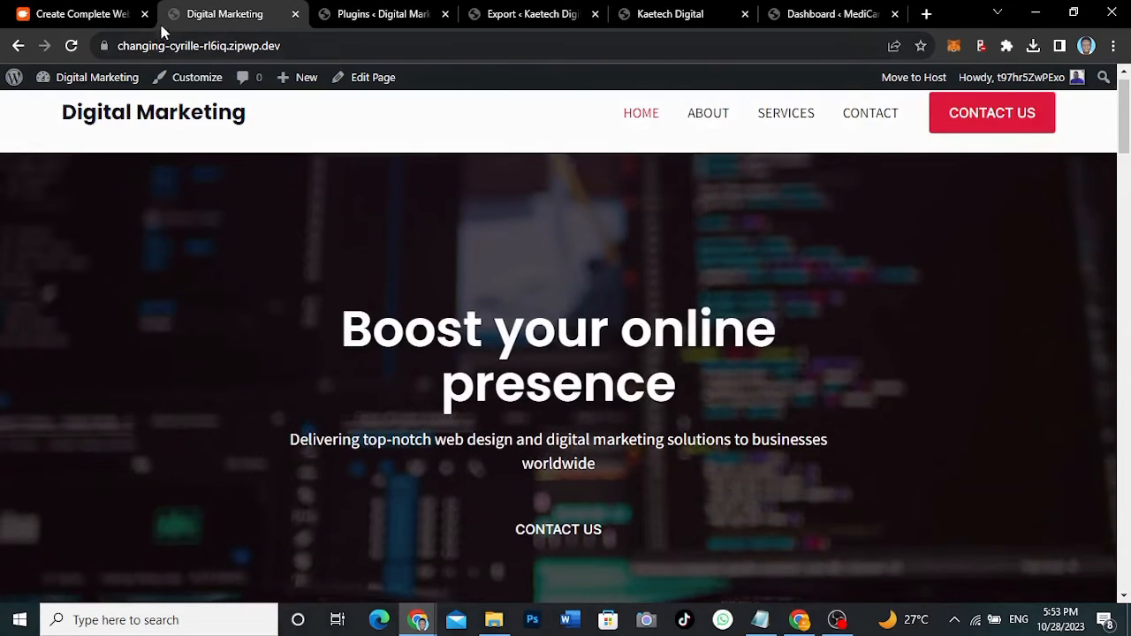
click(391, 13)
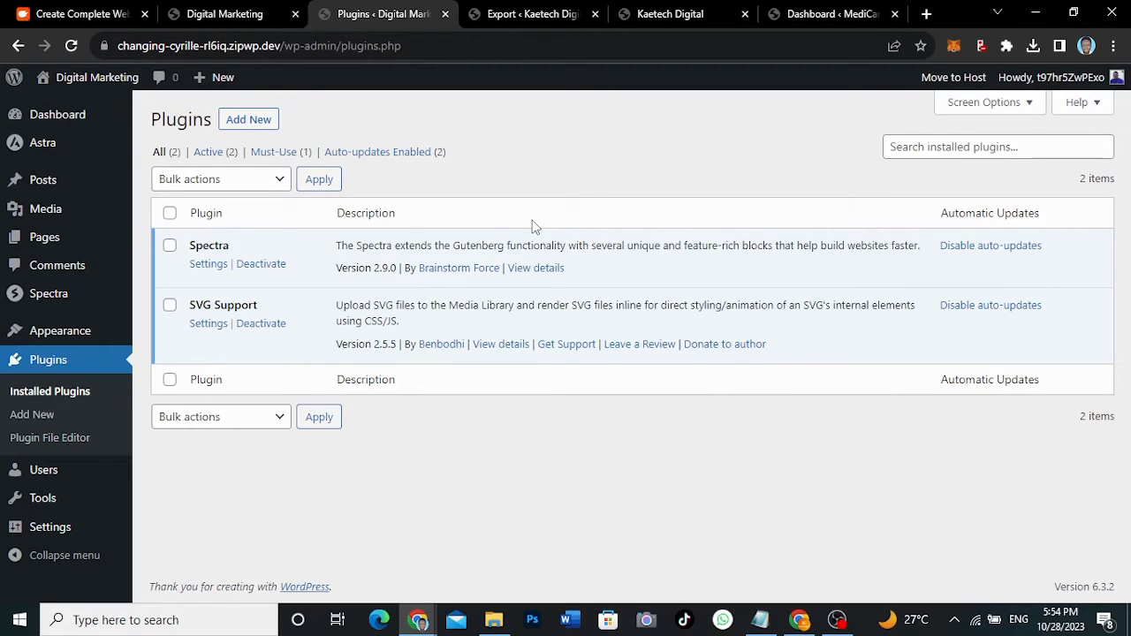
- Close ZipWP's website-ready page and list All Sites, showing Digital Marketing and Kaetech Digital
click(88, 14)
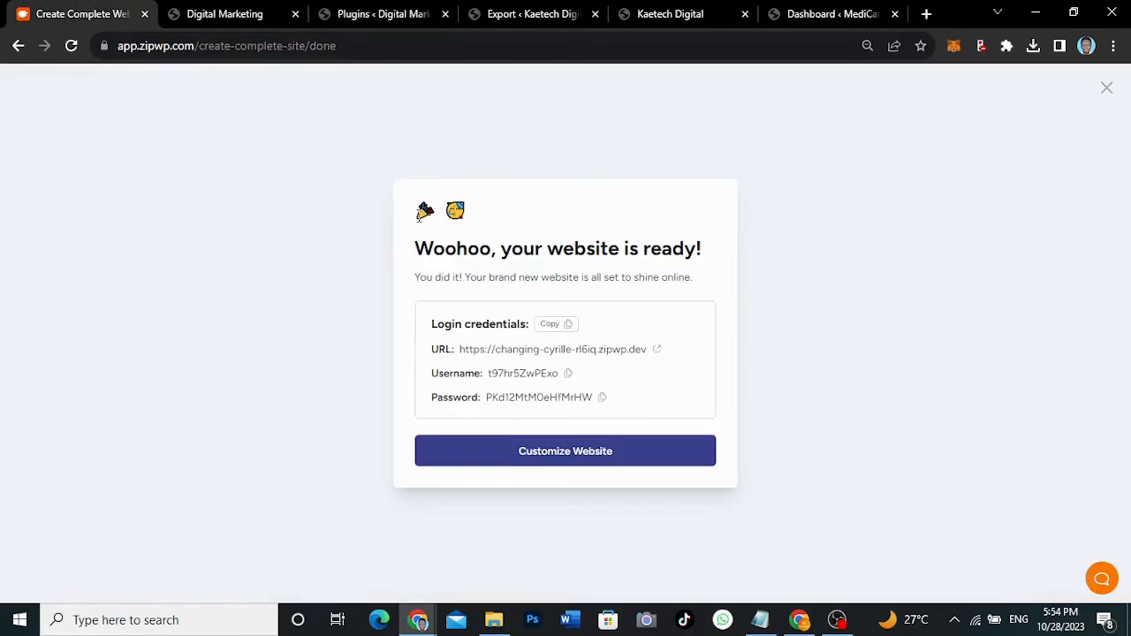
click(1106, 89)
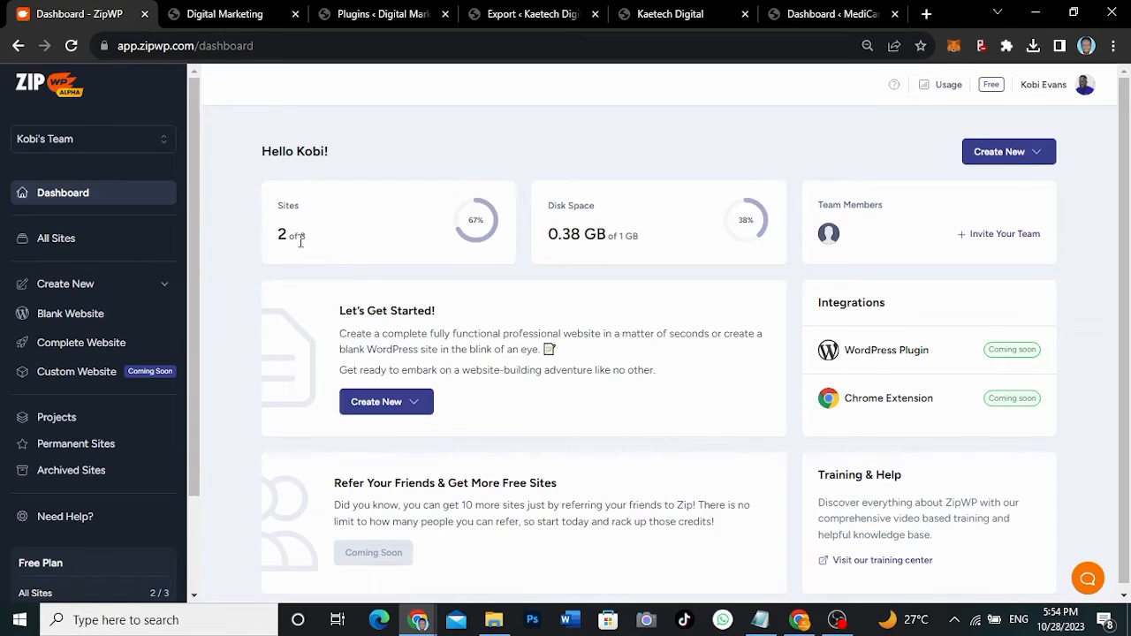
click(51, 240)
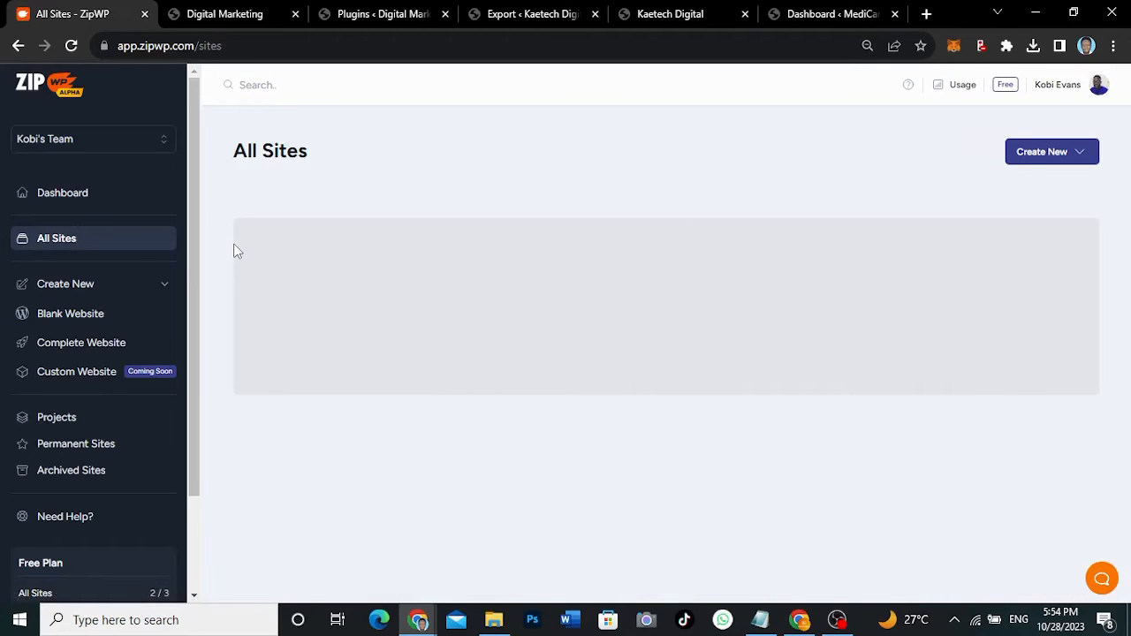
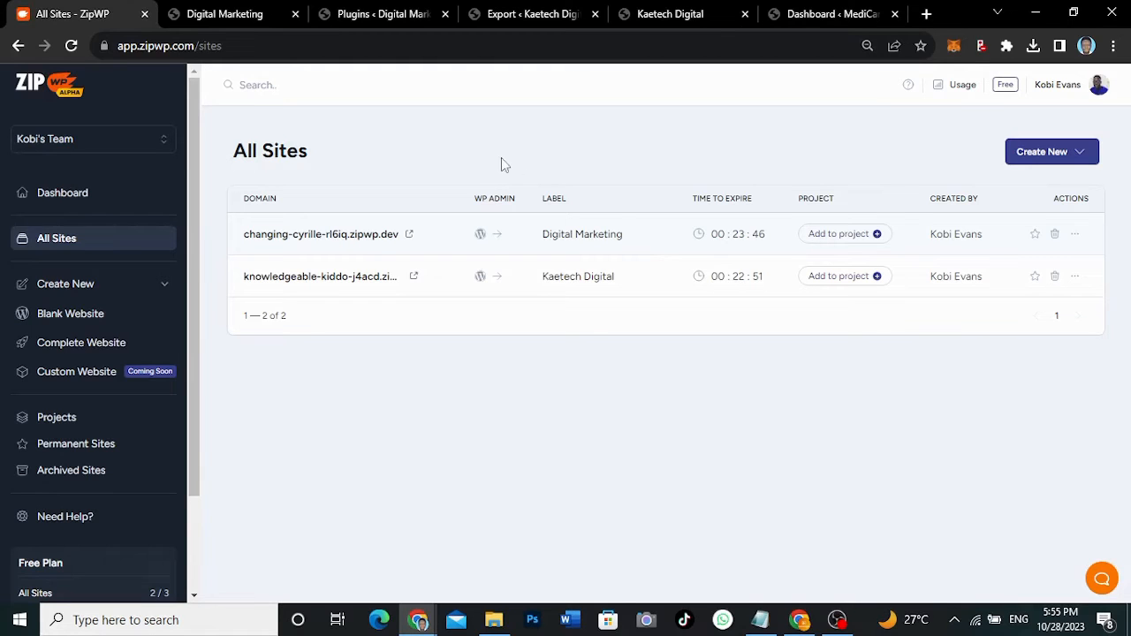
- Glance at the Digital Marketing homepage twice, returning each time to its plugins list
click(235, 24)
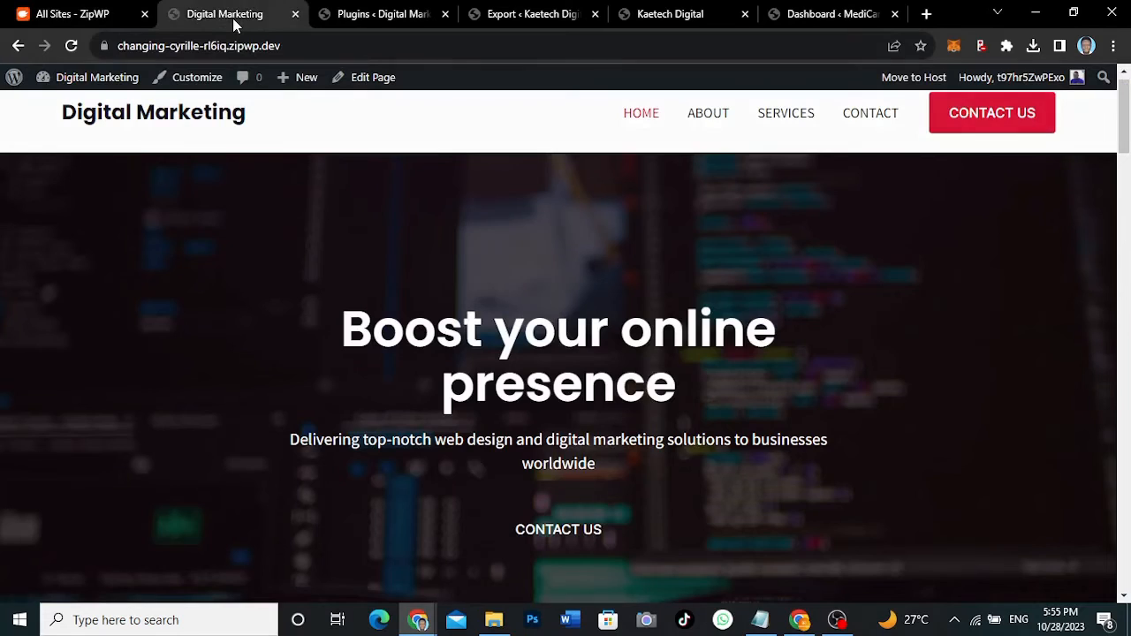
click(353, 19)
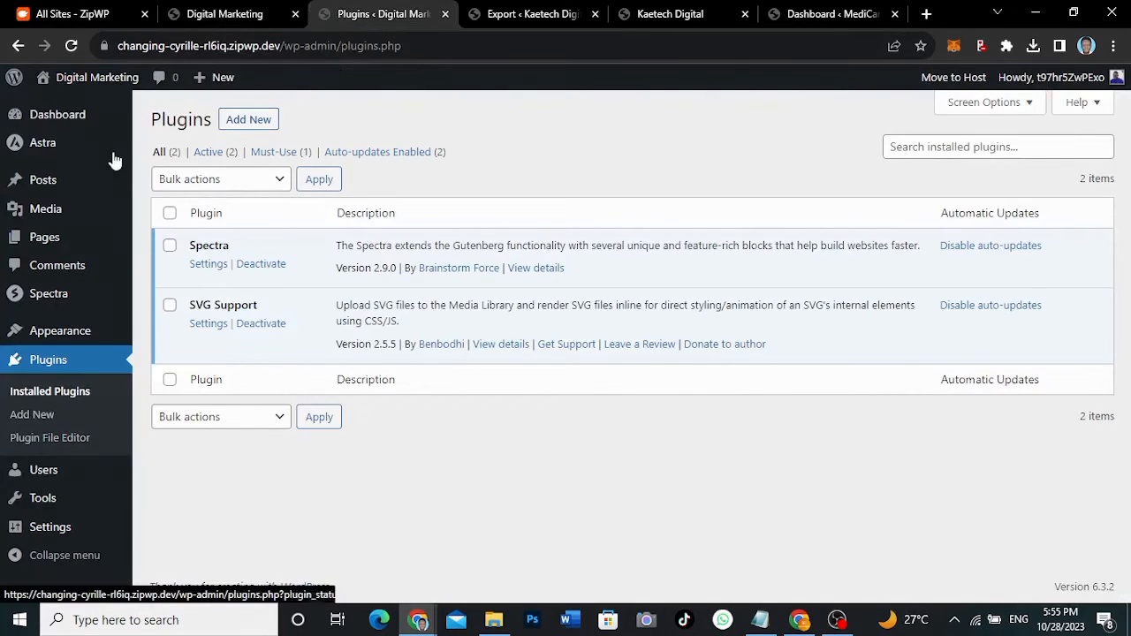
click(217, 16)
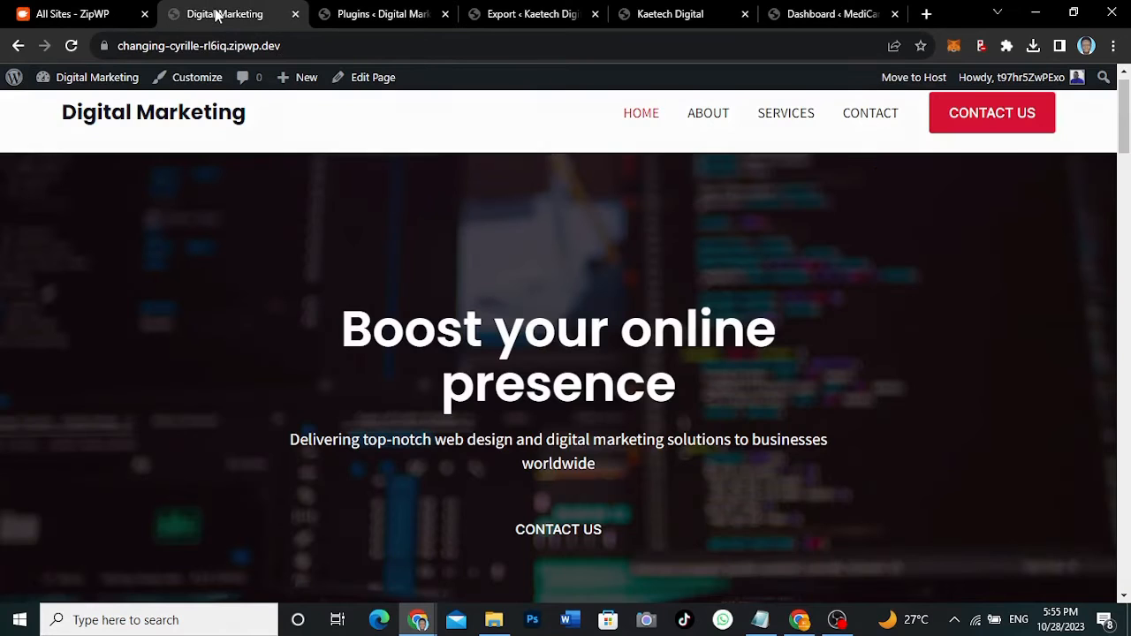
click(358, 16)
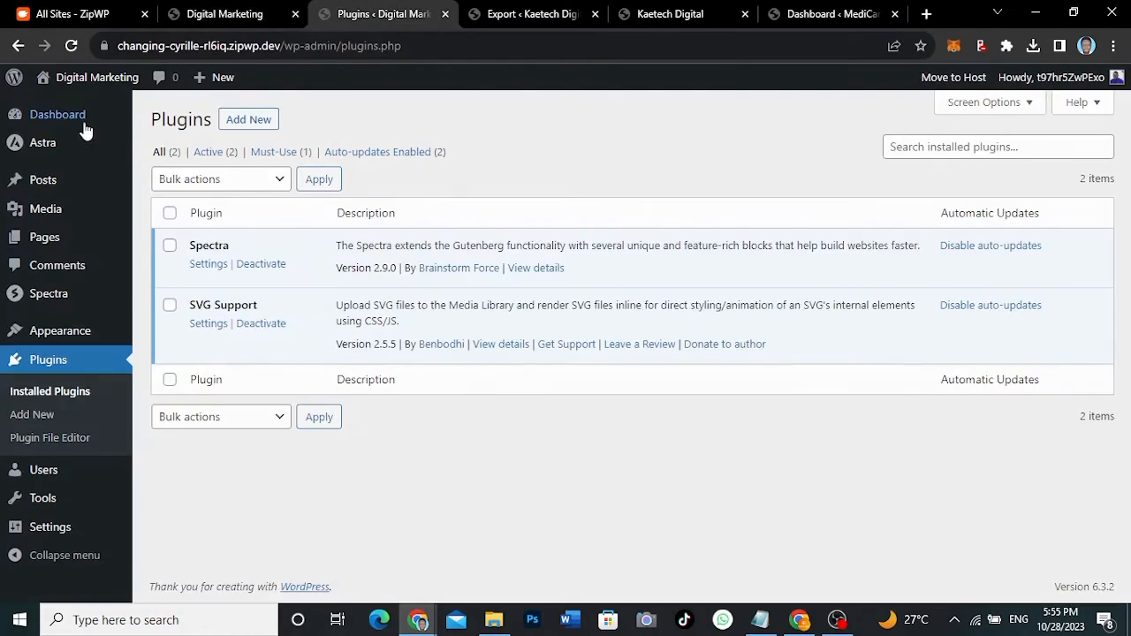
- Search Add New for 'all in one wp migration', then install and activate it
mouse_move(102, 252)
click(240, 123)
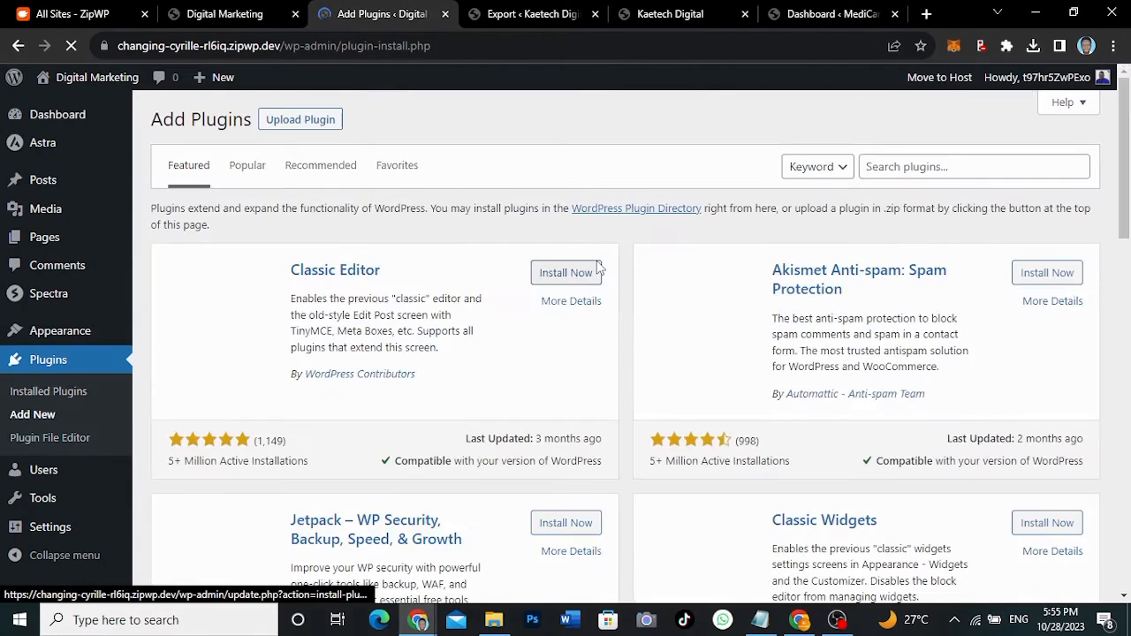
click(929, 170)
text(all in one )
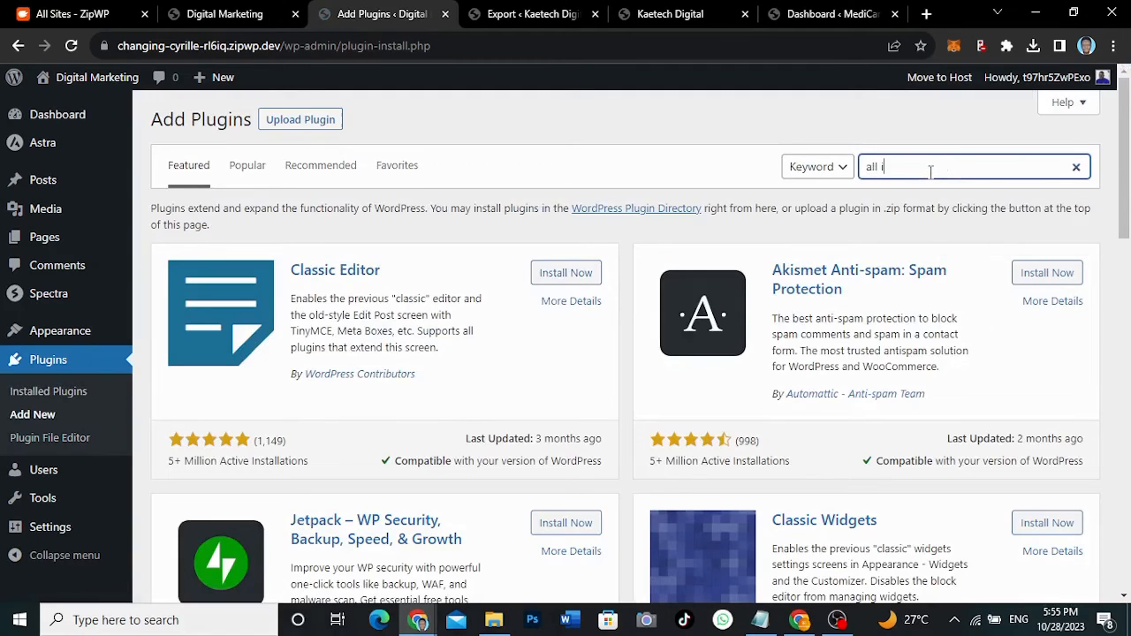
text(wp migration)
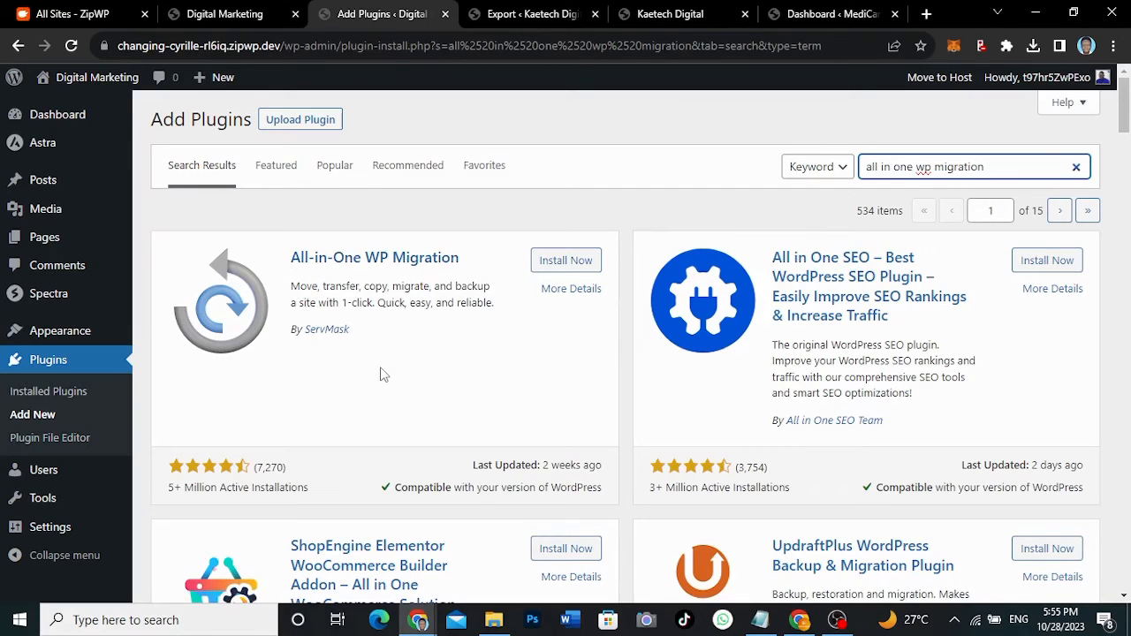
click(554, 262)
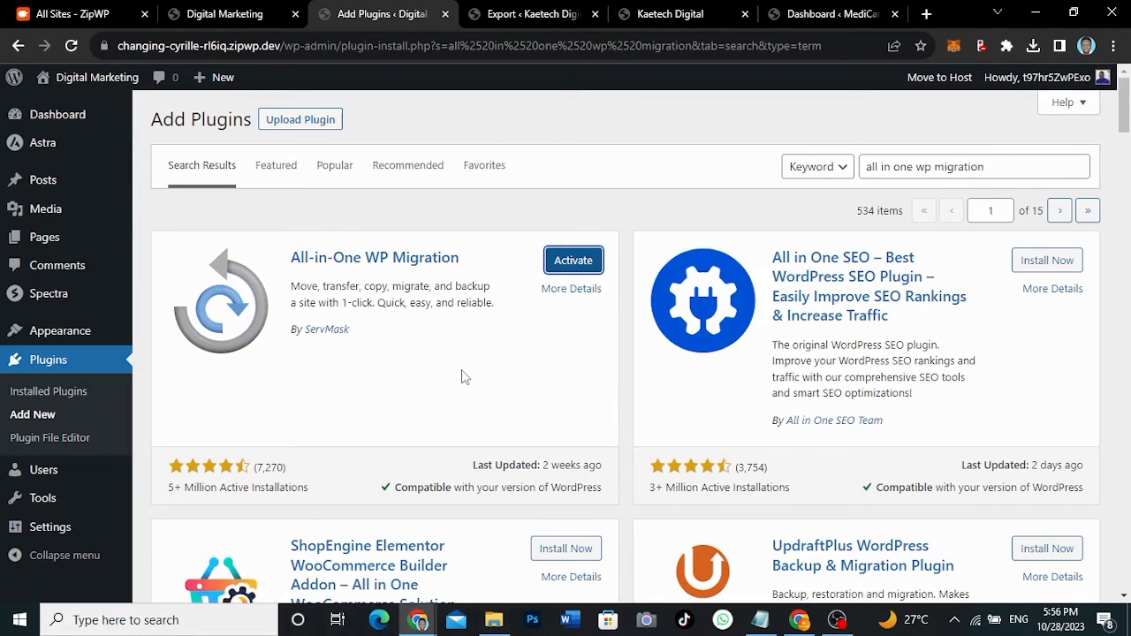
click(590, 262)
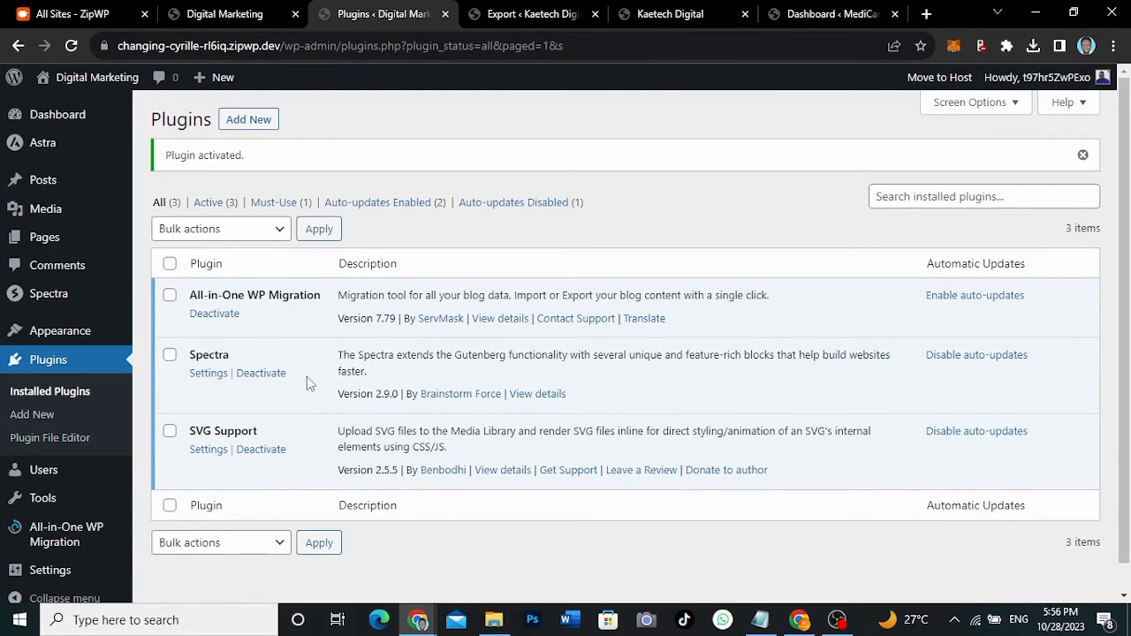
- Export the site via All-in-One WP Migration to File, download the 187 MB .wpress, and close the dialog
mouse_move(22, 548)
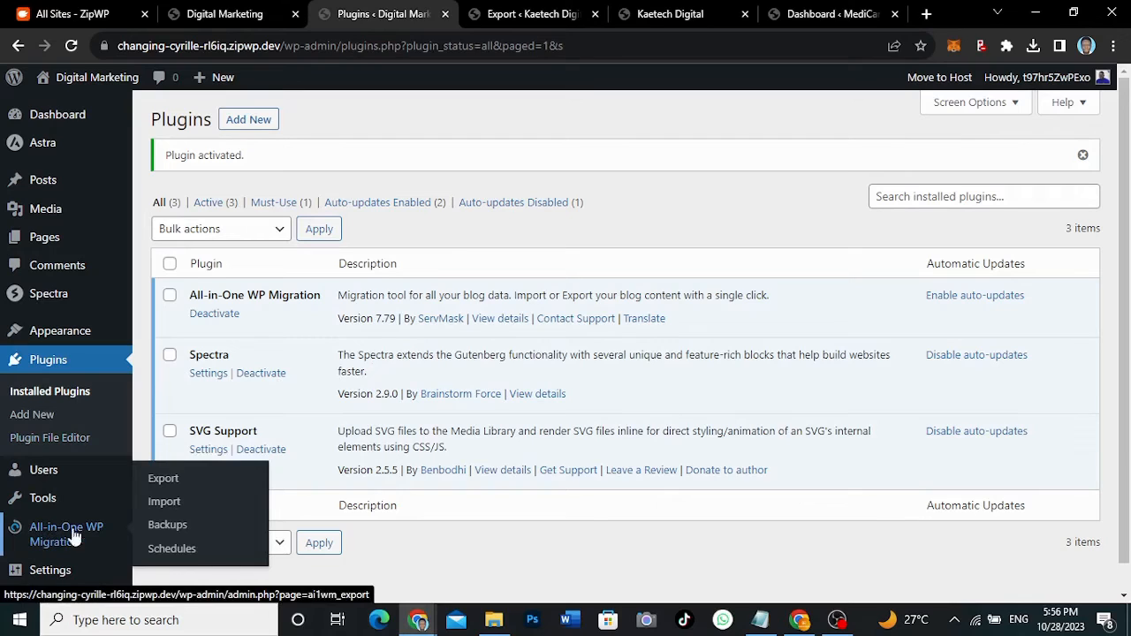
click(171, 487)
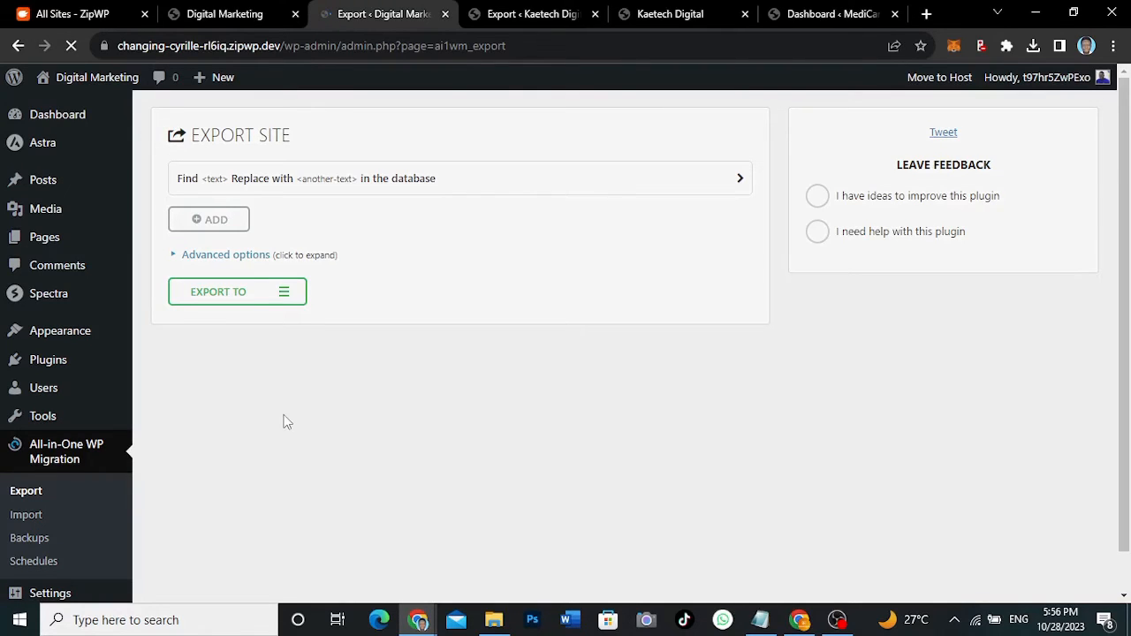
click(283, 297)
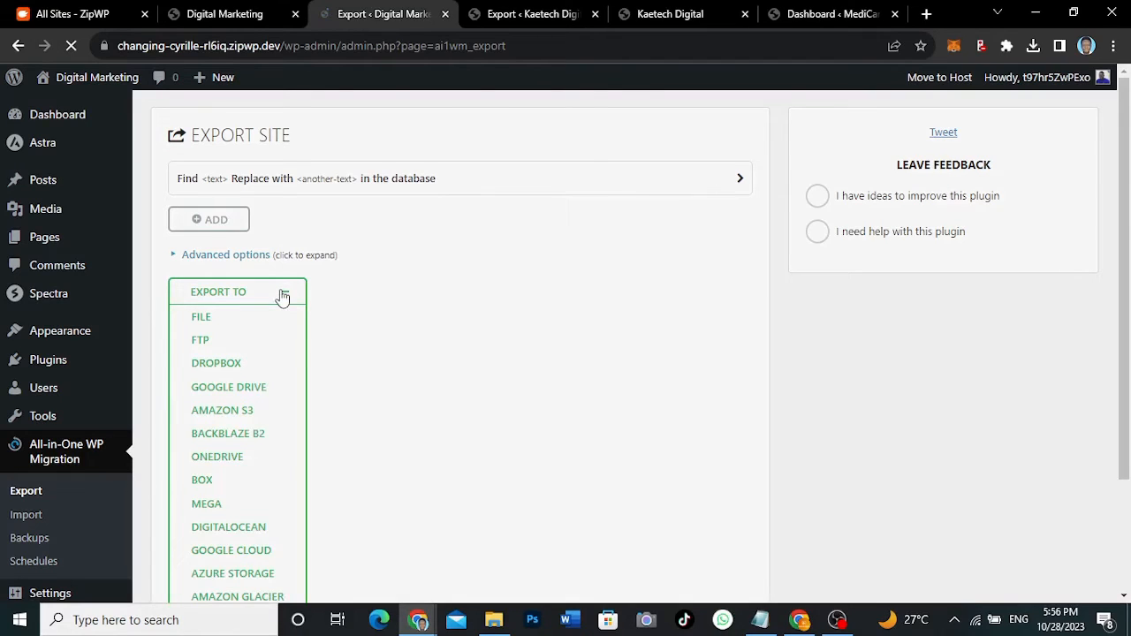
click(201, 320)
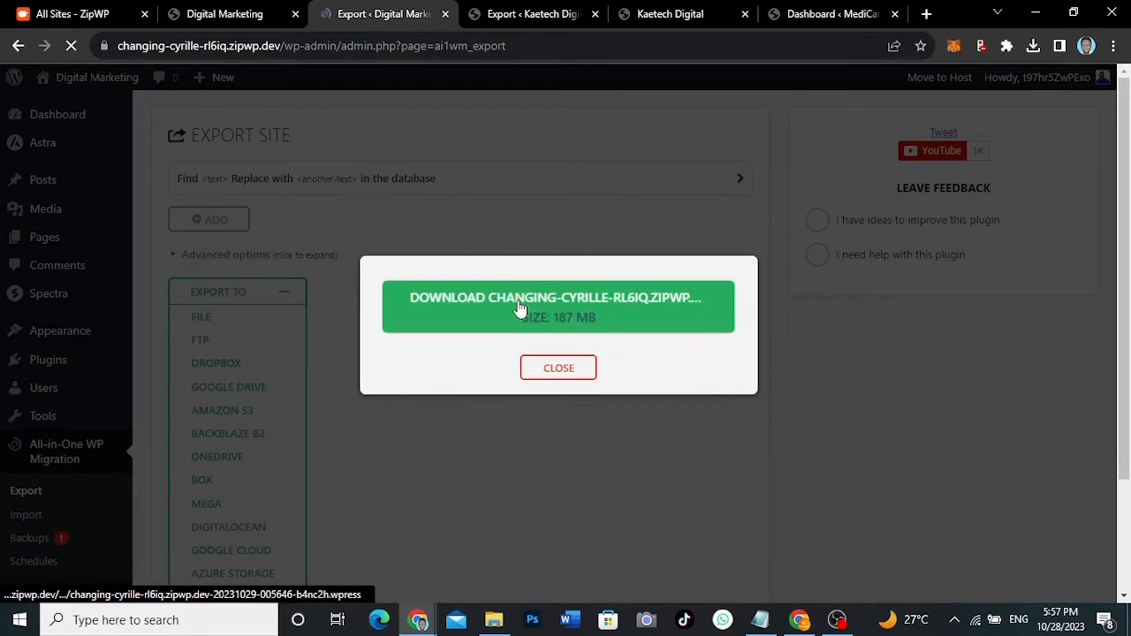
click(598, 305)
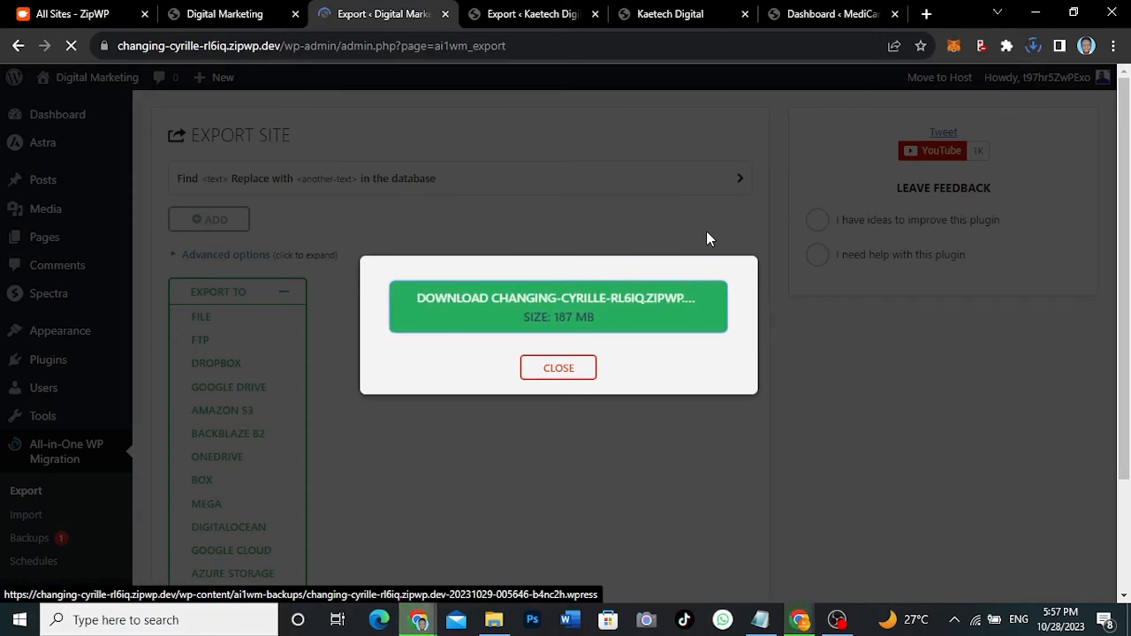
click(1033, 46)
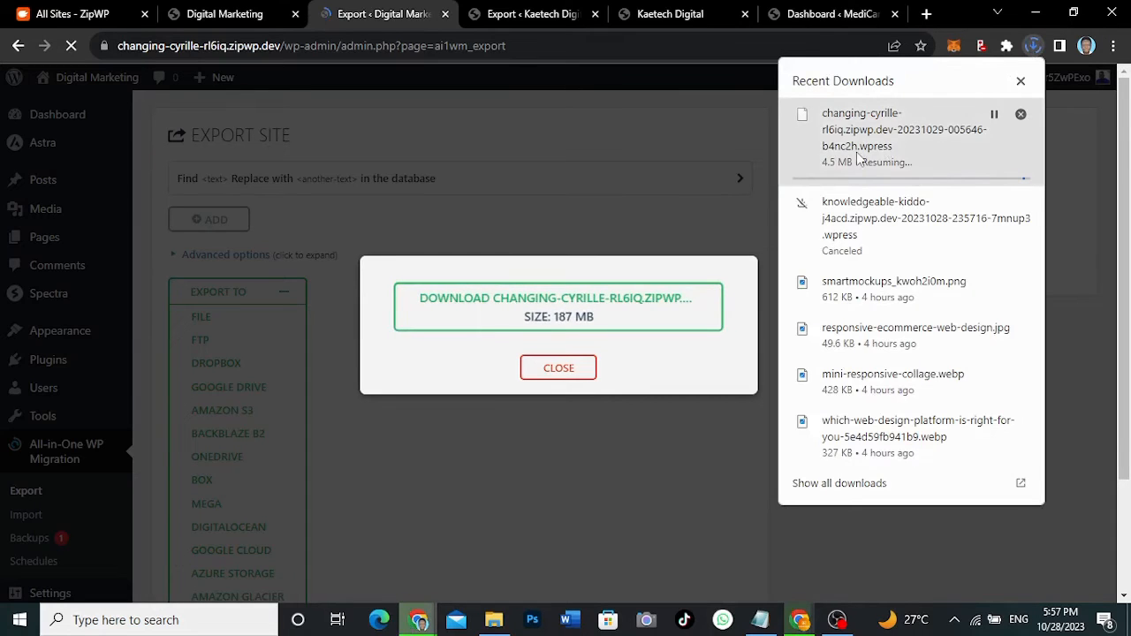
click(1033, 47)
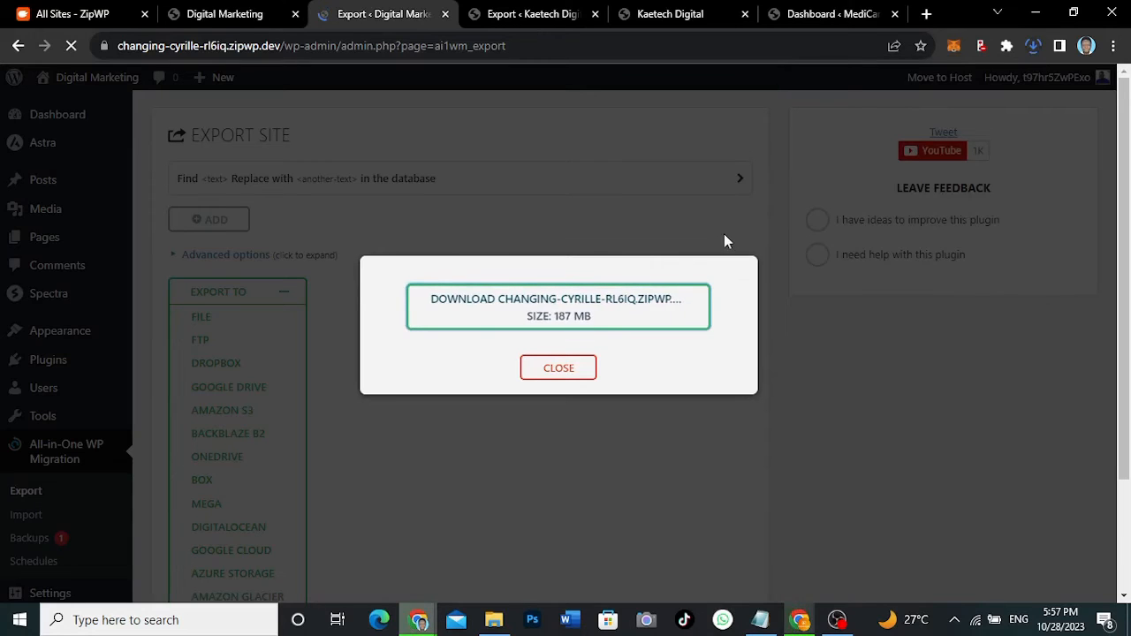
click(622, 321)
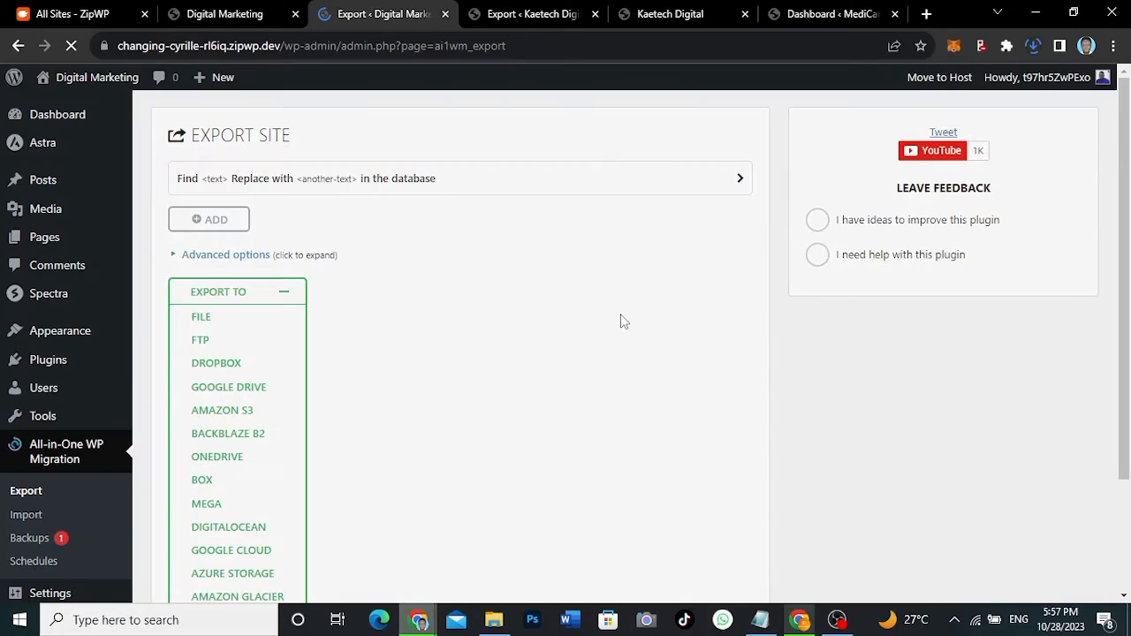
- On the MediCare dashboard, search Add New for All-in-One WP Migration, then install and activate it
click(829, 17)
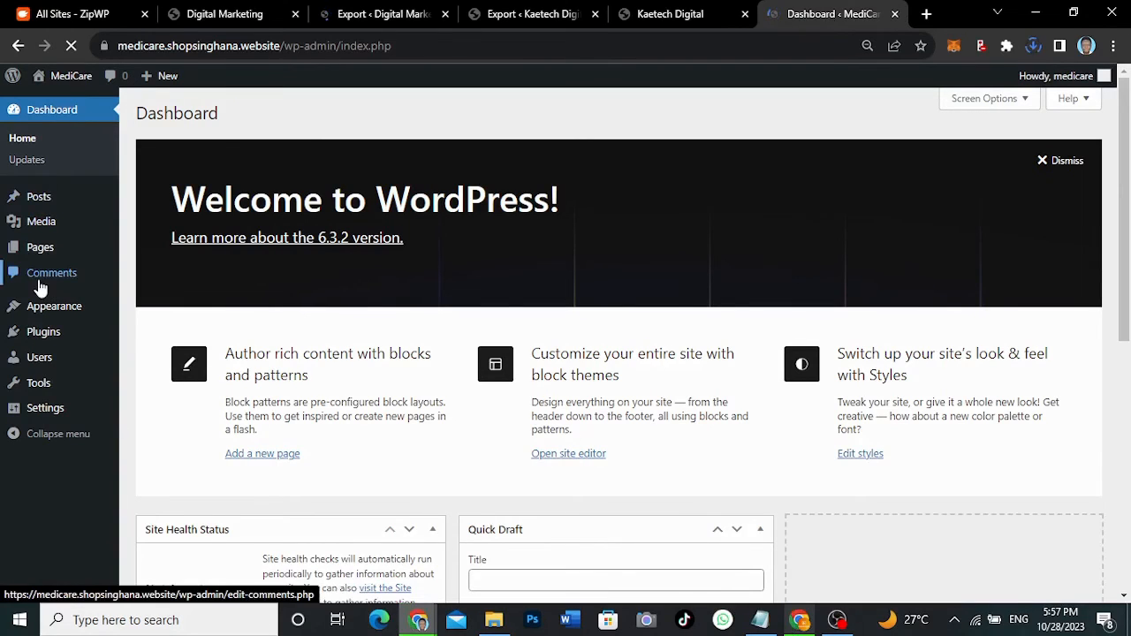
mouse_move(53, 332)
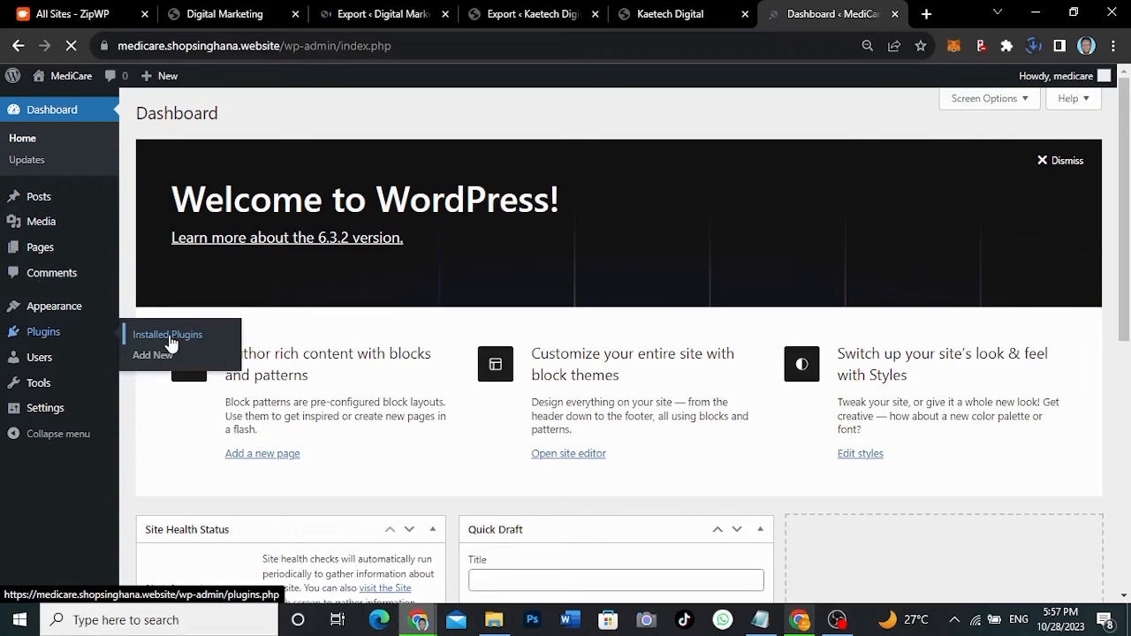
click(152, 354)
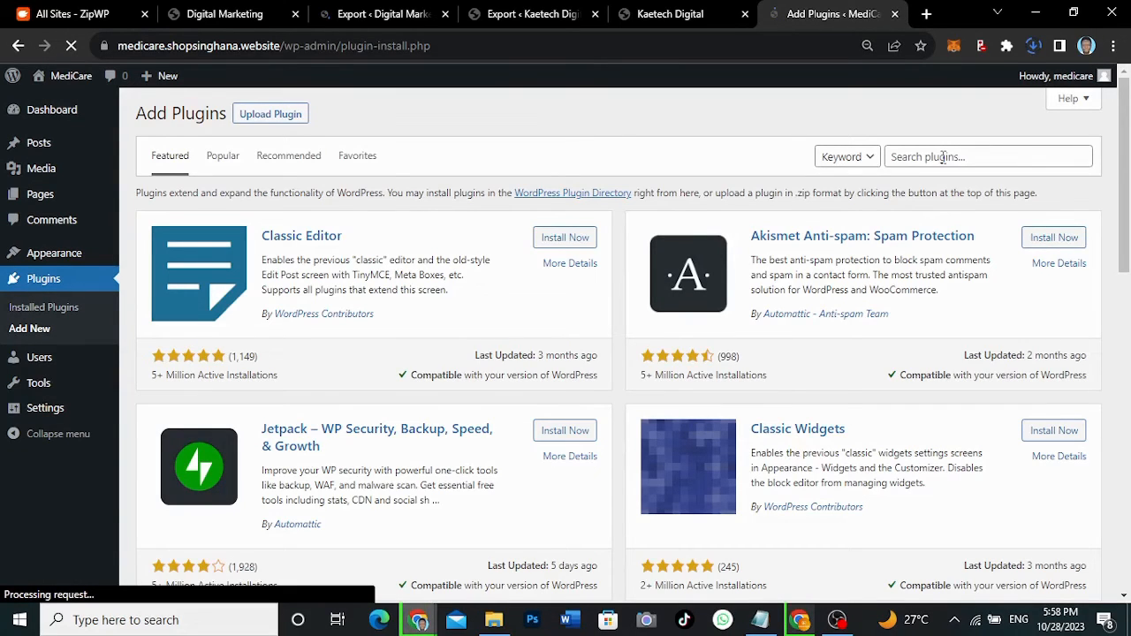
click(943, 156)
text(all in one wp migration)
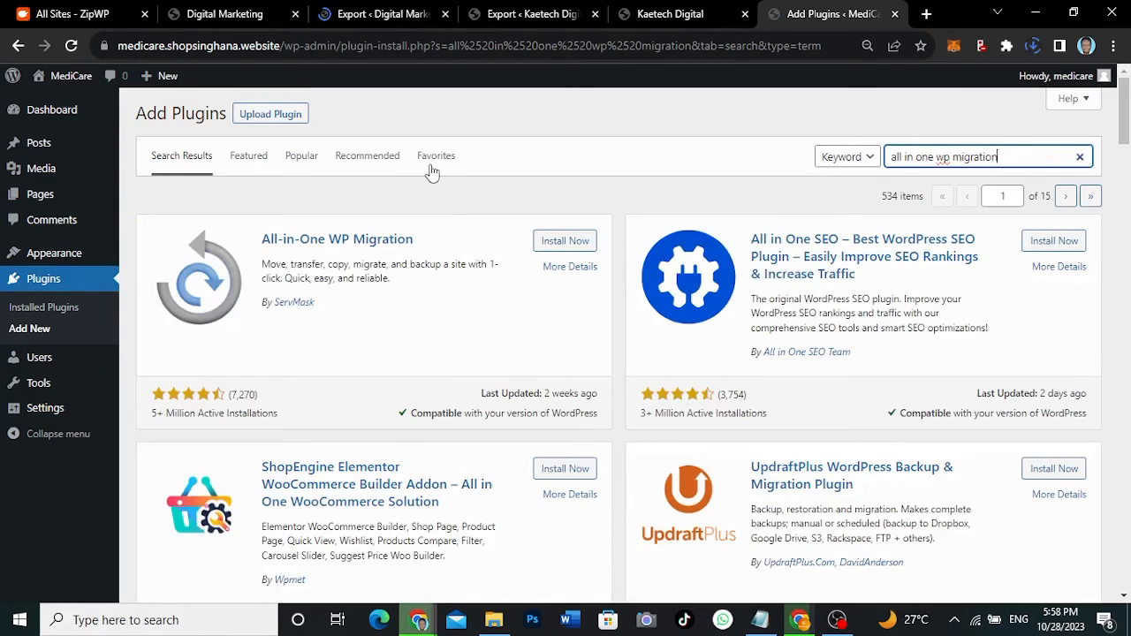
click(564, 247)
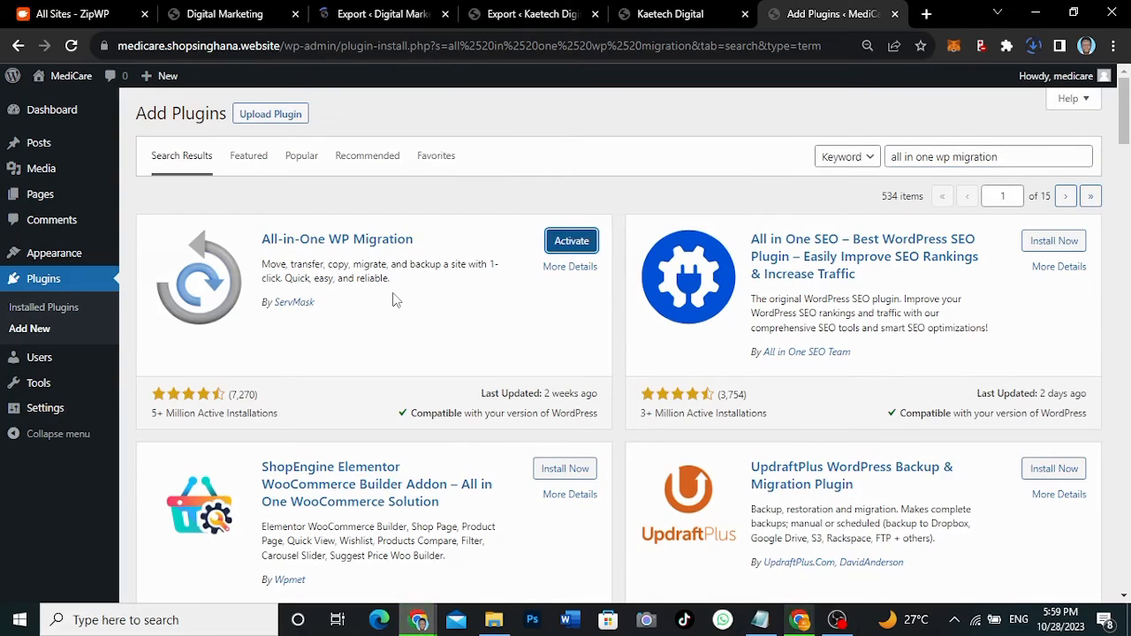
click(572, 241)
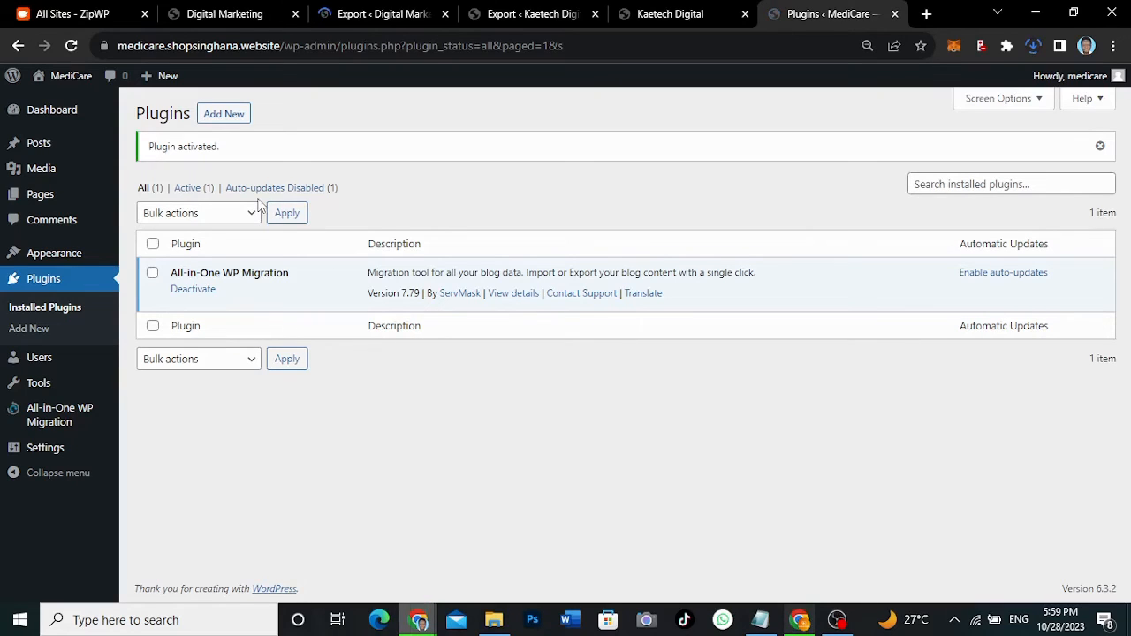
- Open the MediCare site in a new tab, then return to its plugins page
right_click(51, 101)
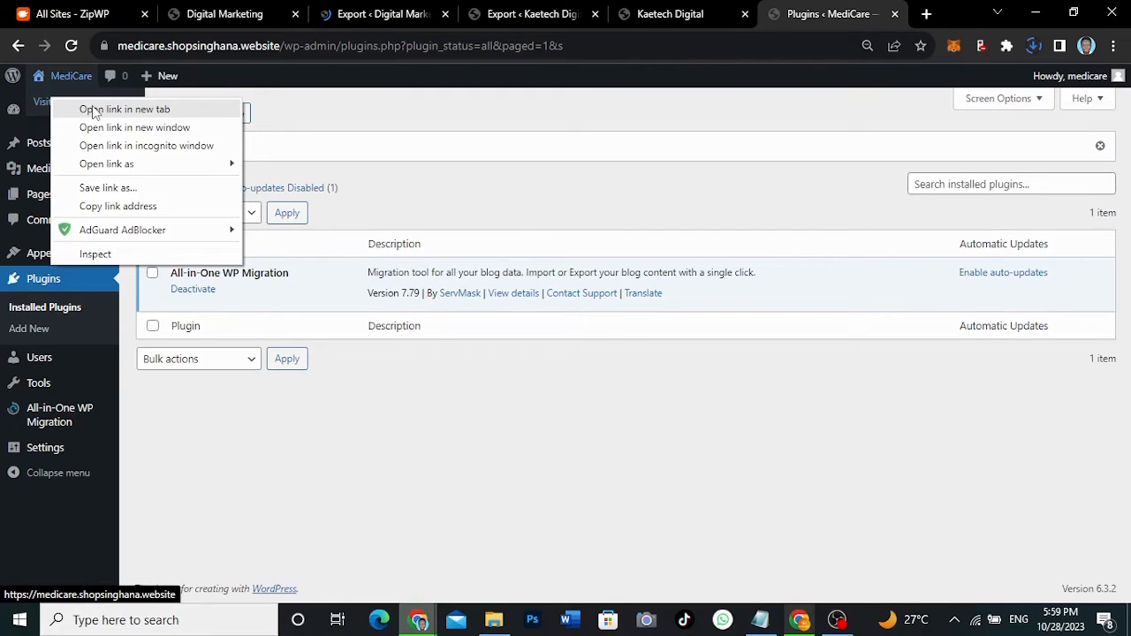
click(95, 110)
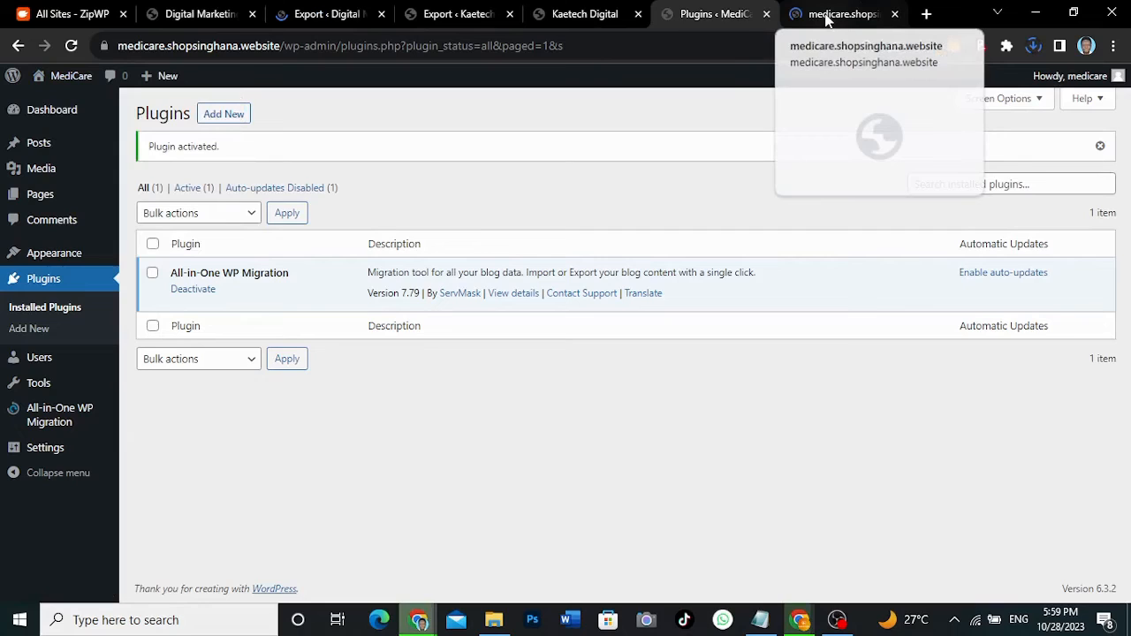
click(828, 16)
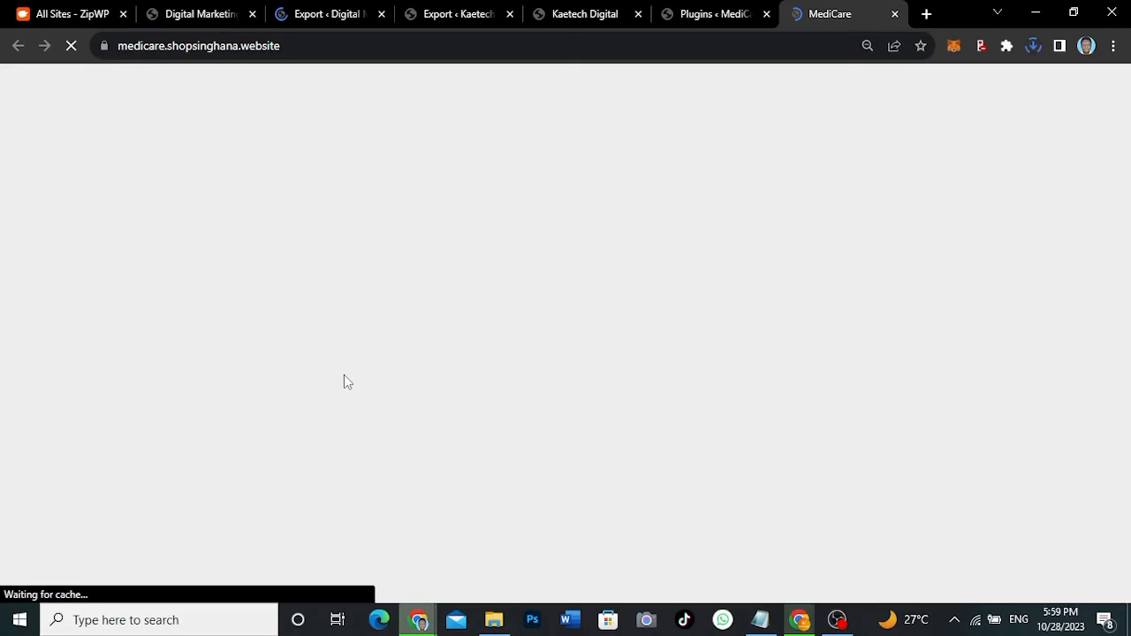
right_click(555, 276)
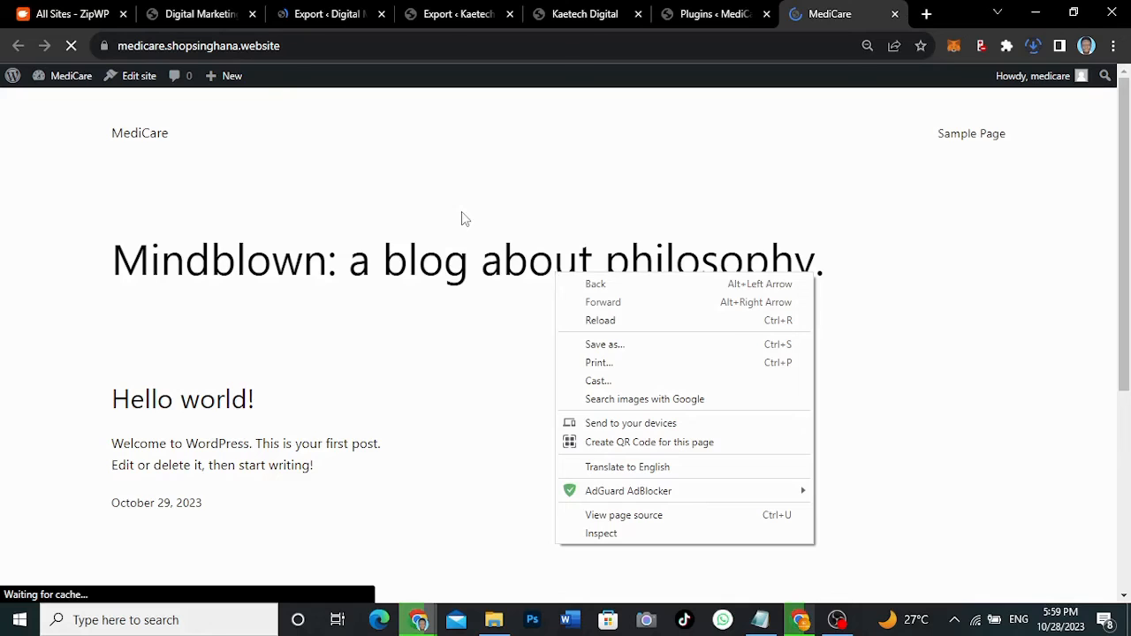
click(461, 219)
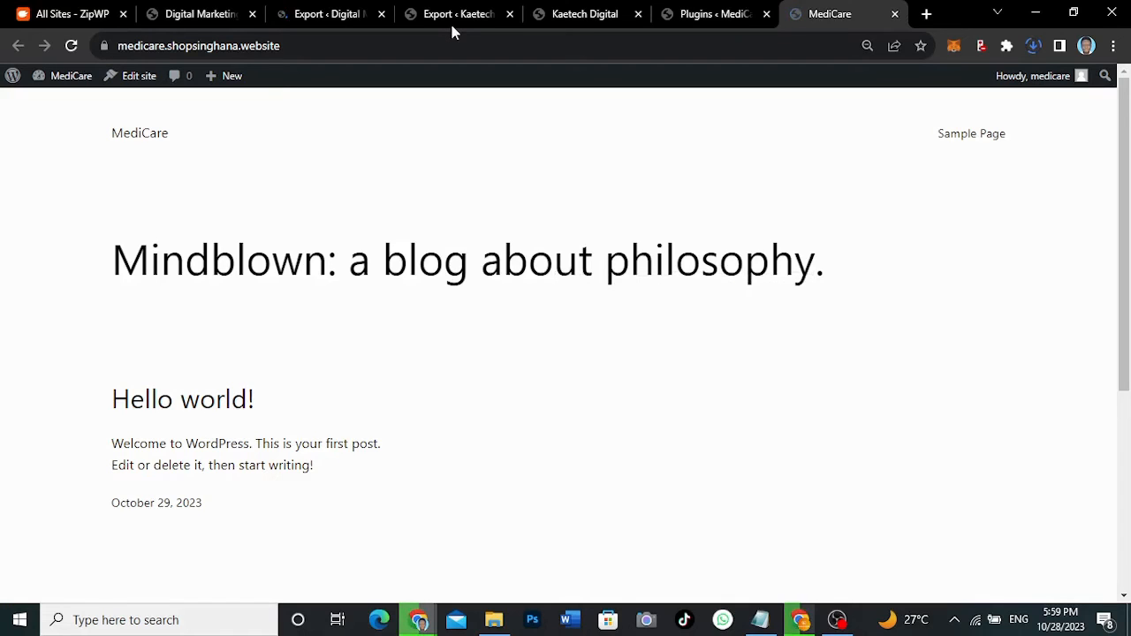
key(ctrl+shift+Tab)
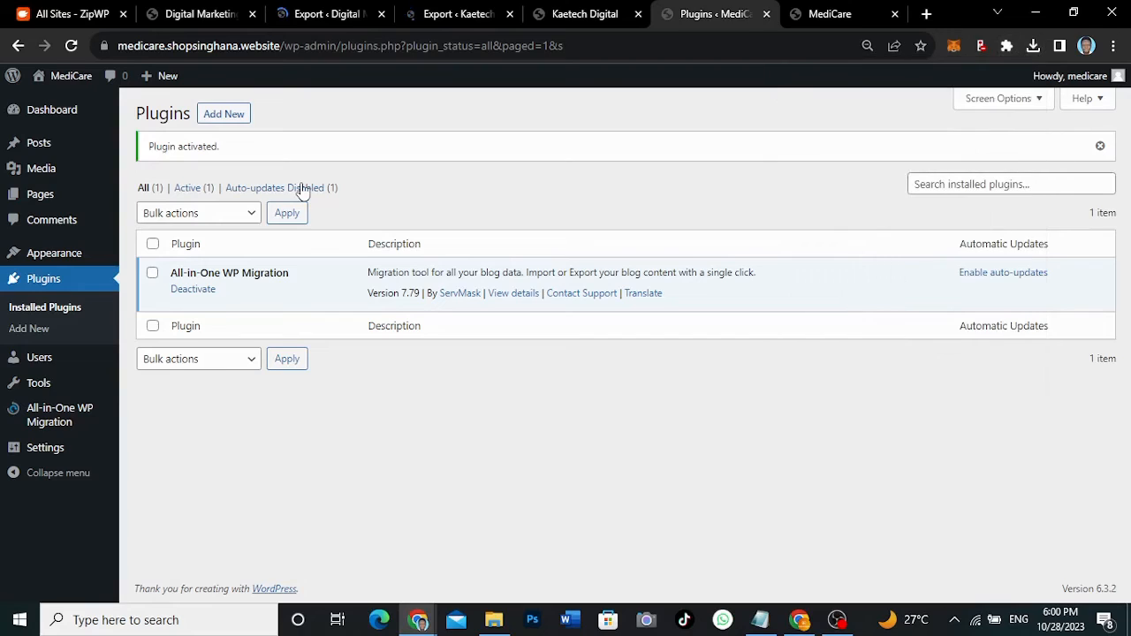
- Import from File in All-in-One WP Migration, choosing the .wpress backup from Downloads
mouse_move(48, 418)
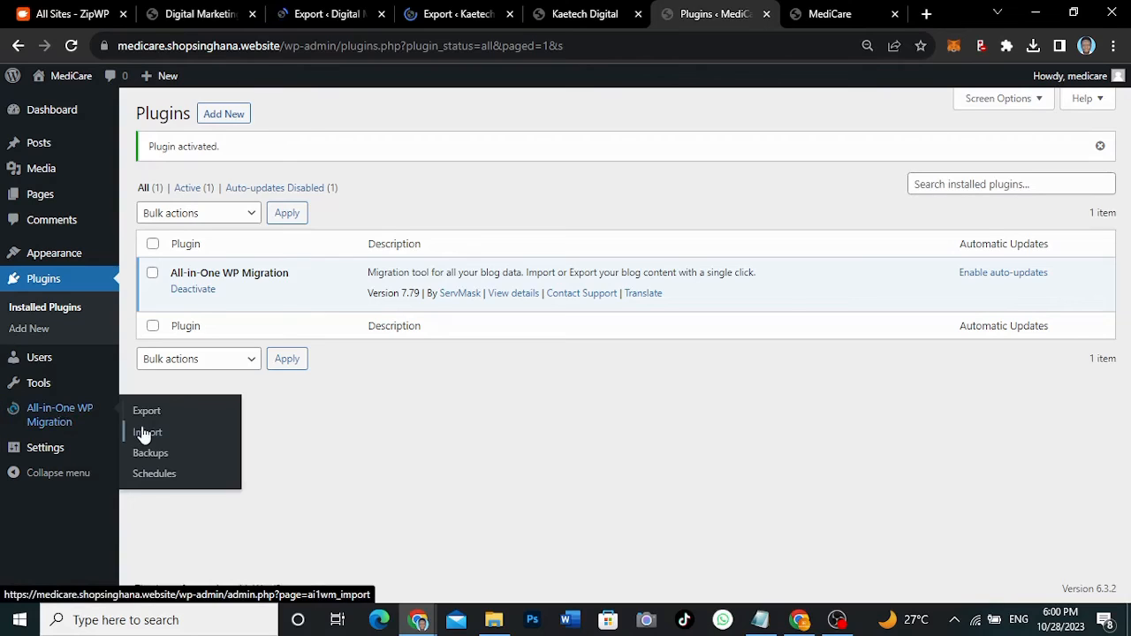
click(144, 433)
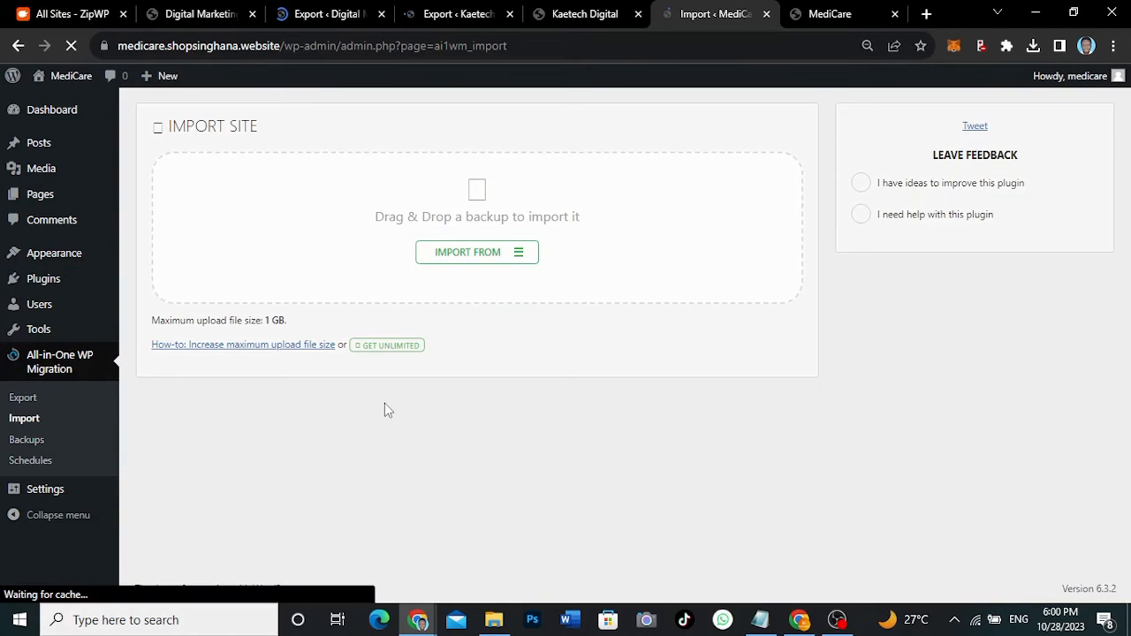
click(471, 255)
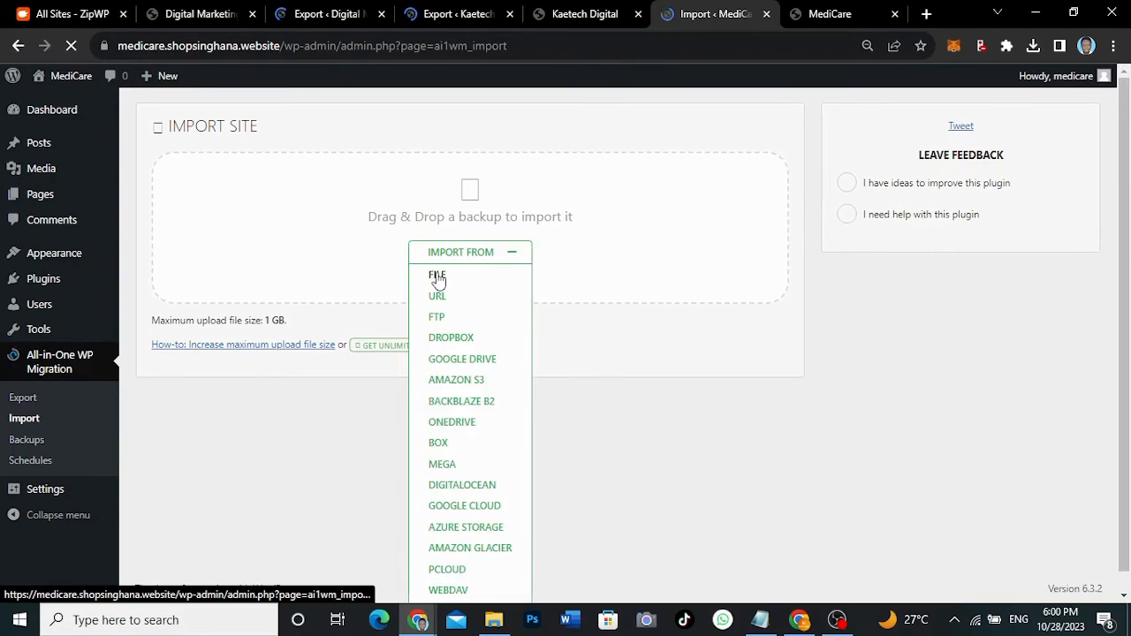
click(436, 276)
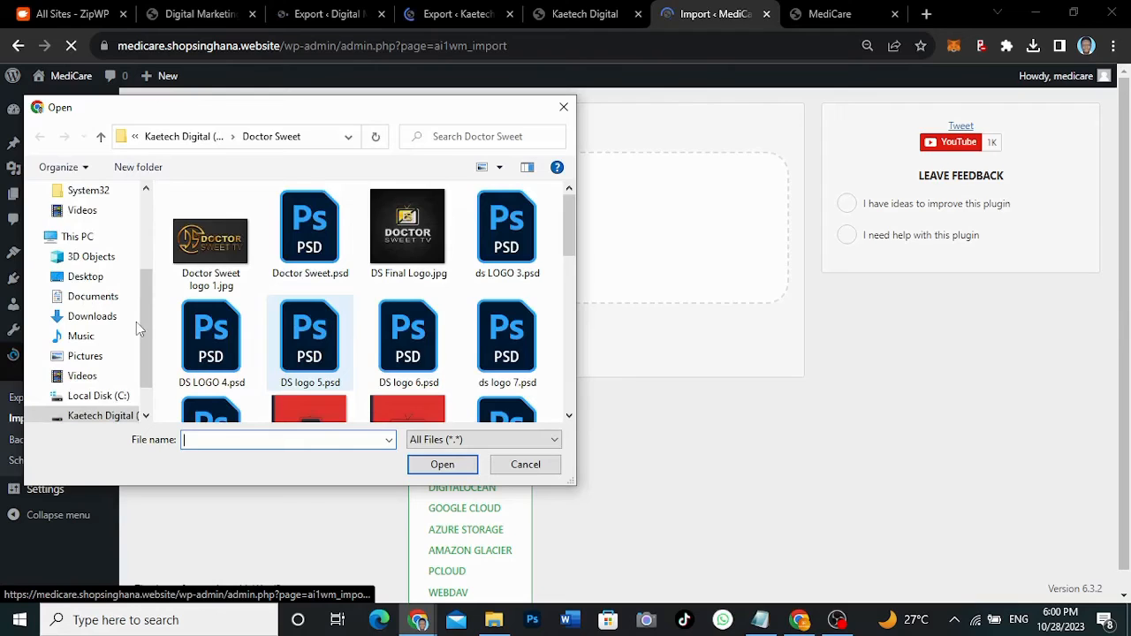
scroll(89, 292, up, 2)
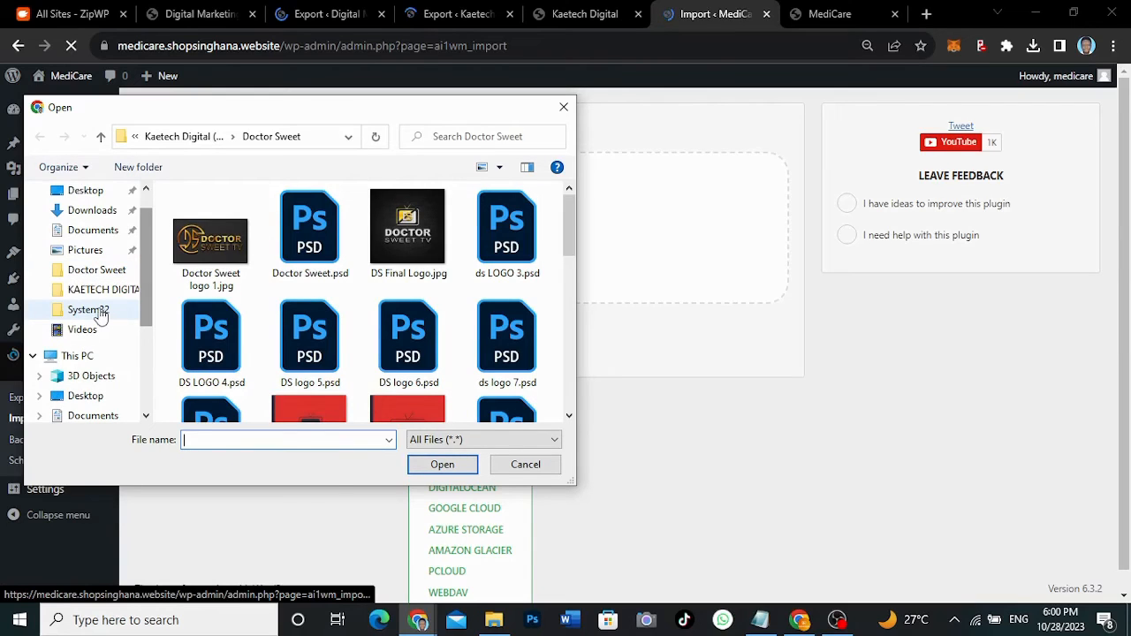
click(97, 210)
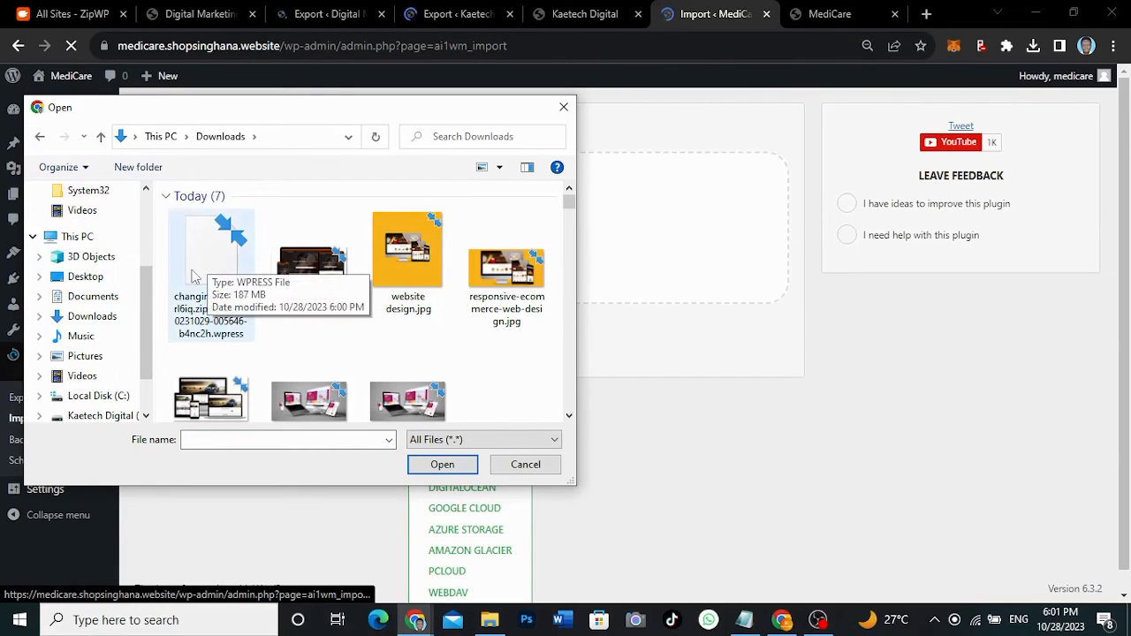
click(210, 271)
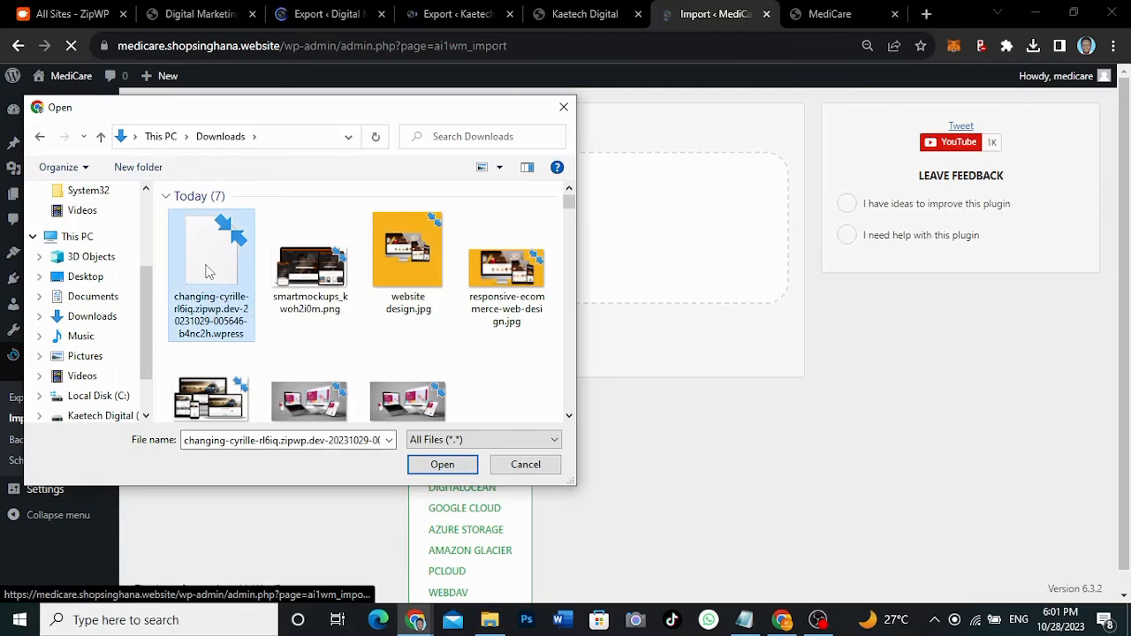
click(434, 470)
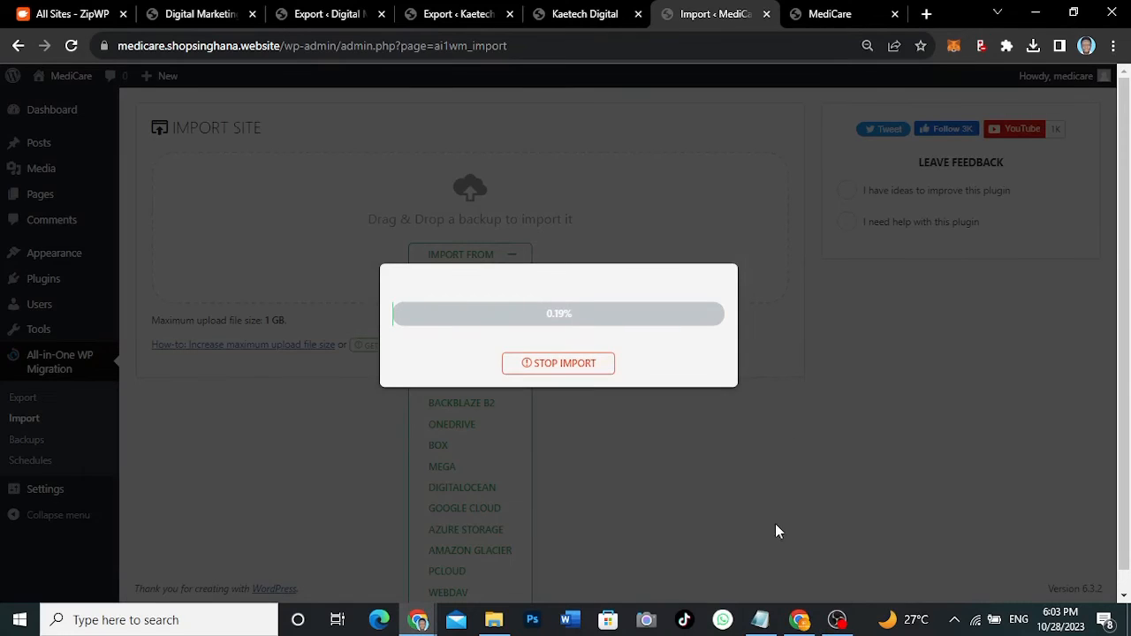
- Show the Notepad notes with both ZipWP sites' admin URLs, usernames and passwords
click(761, 621)
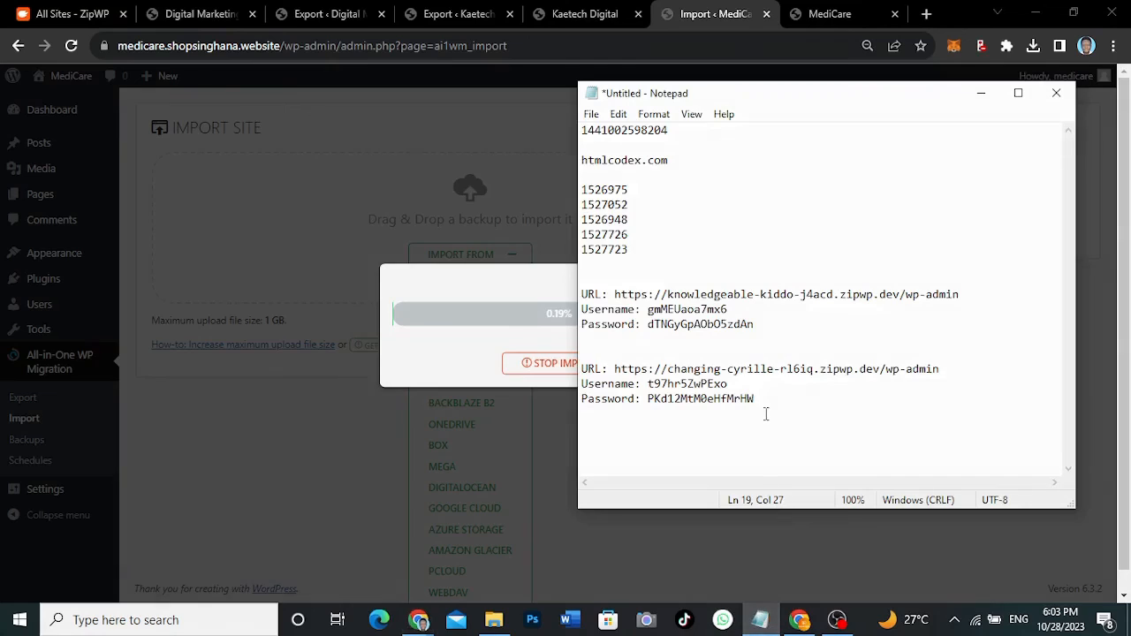
drag(765, 400, 649, 389)
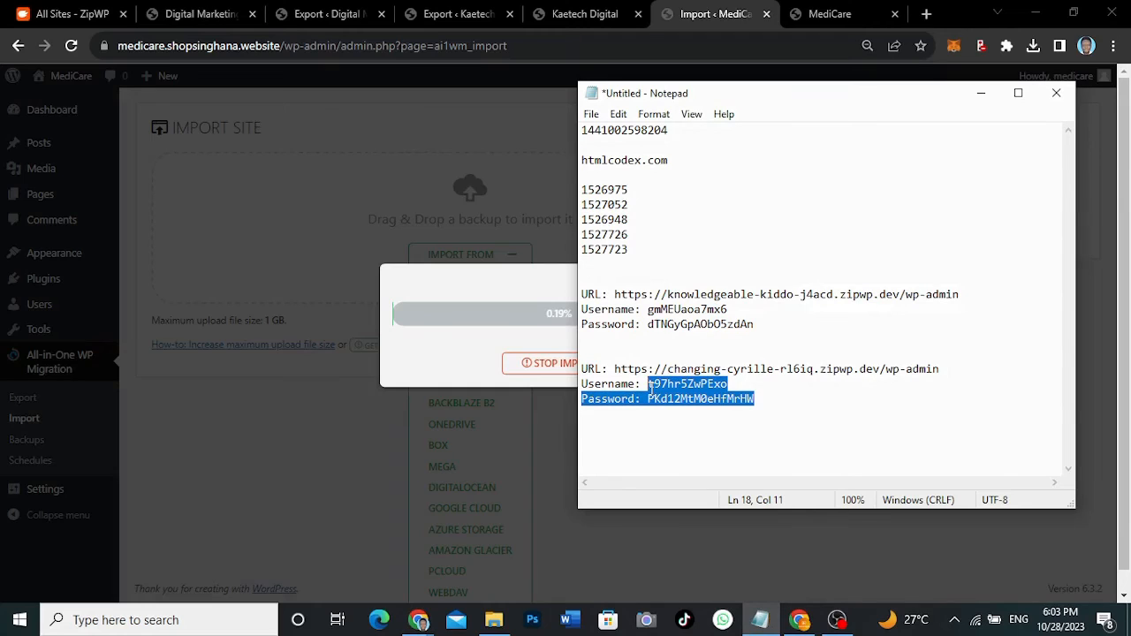
click(758, 398)
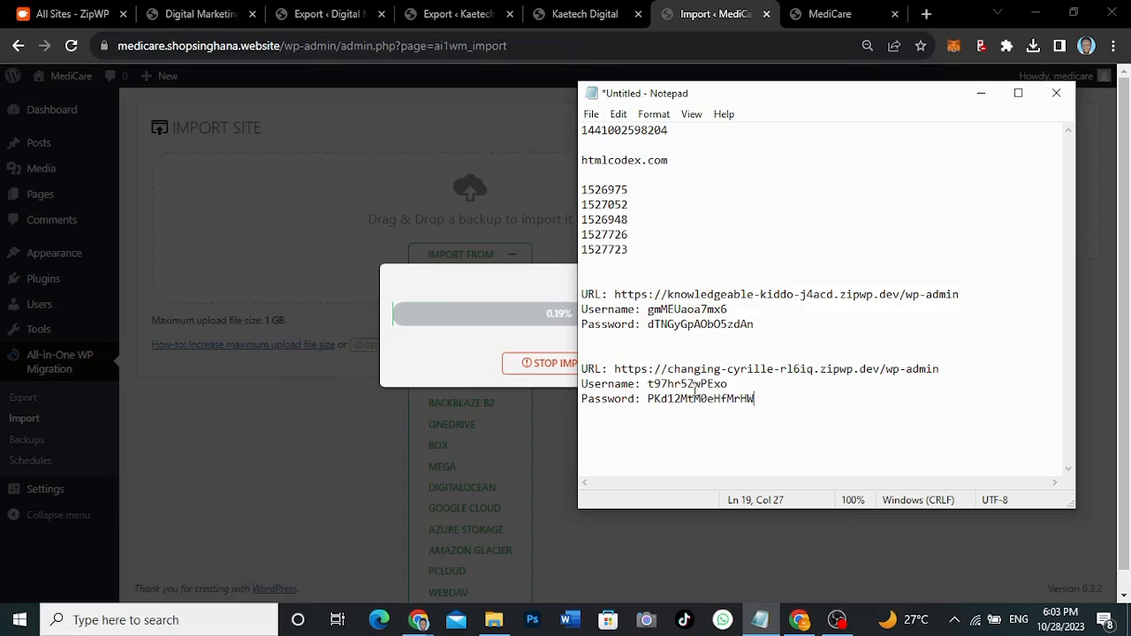
- Return to Chrome and switch to the 'All Sites - ZipWP' tab
click(716, 16)
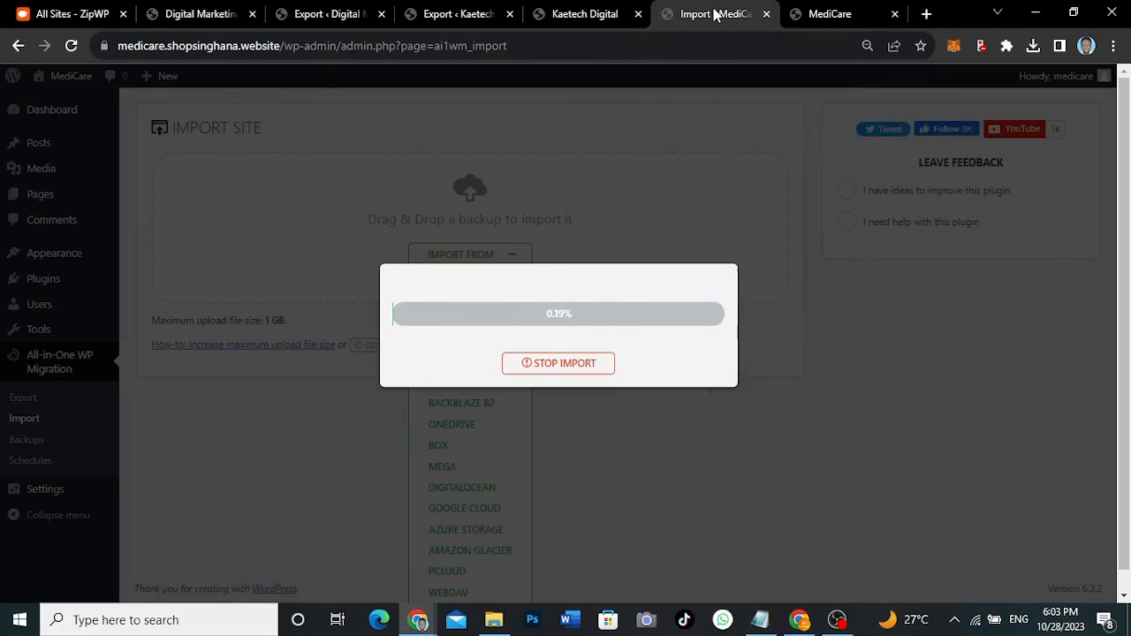
click(53, 15)
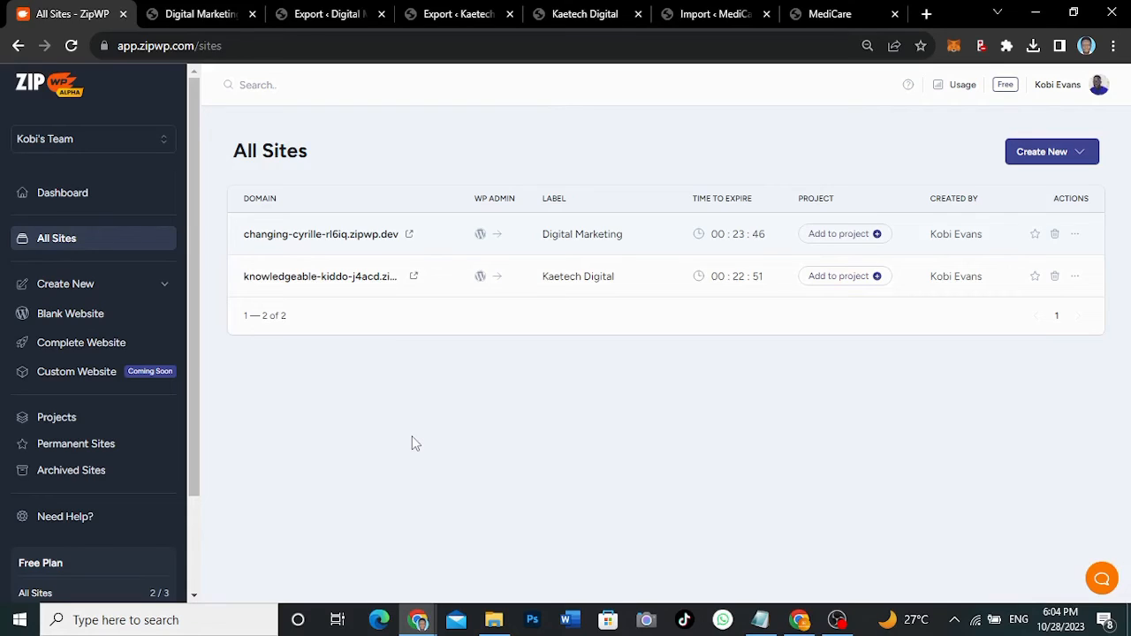
- Open zipwp.com in a new browser tab
click(926, 14)
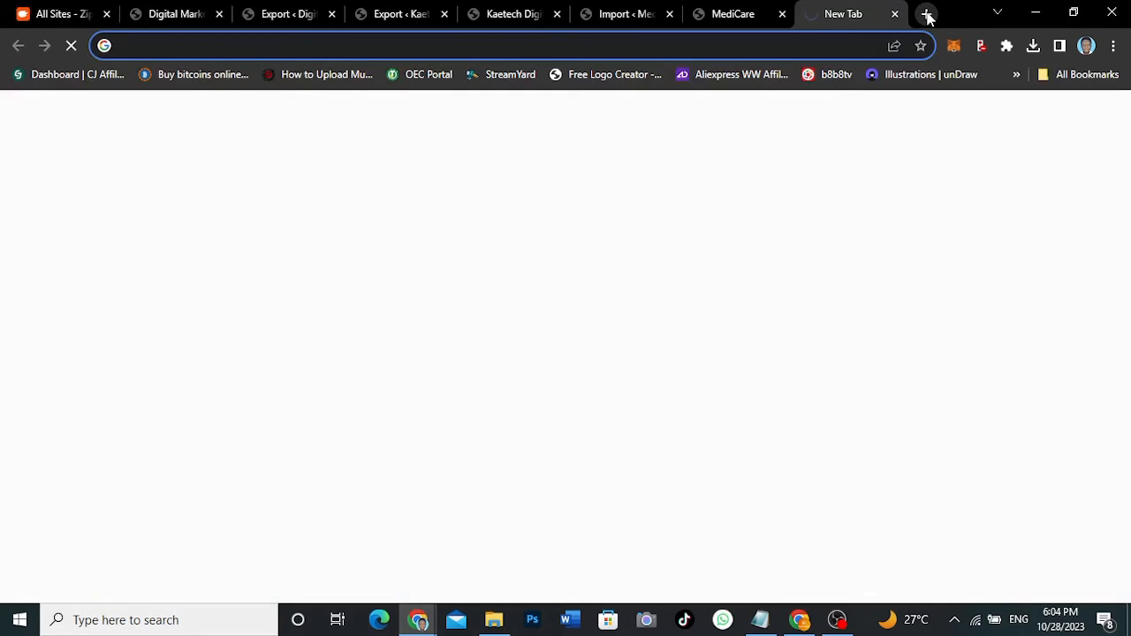
text(free)
key(BackSpace)
key(BackSpace)
key(BackSpace)
key(BackSpace)
text(z)
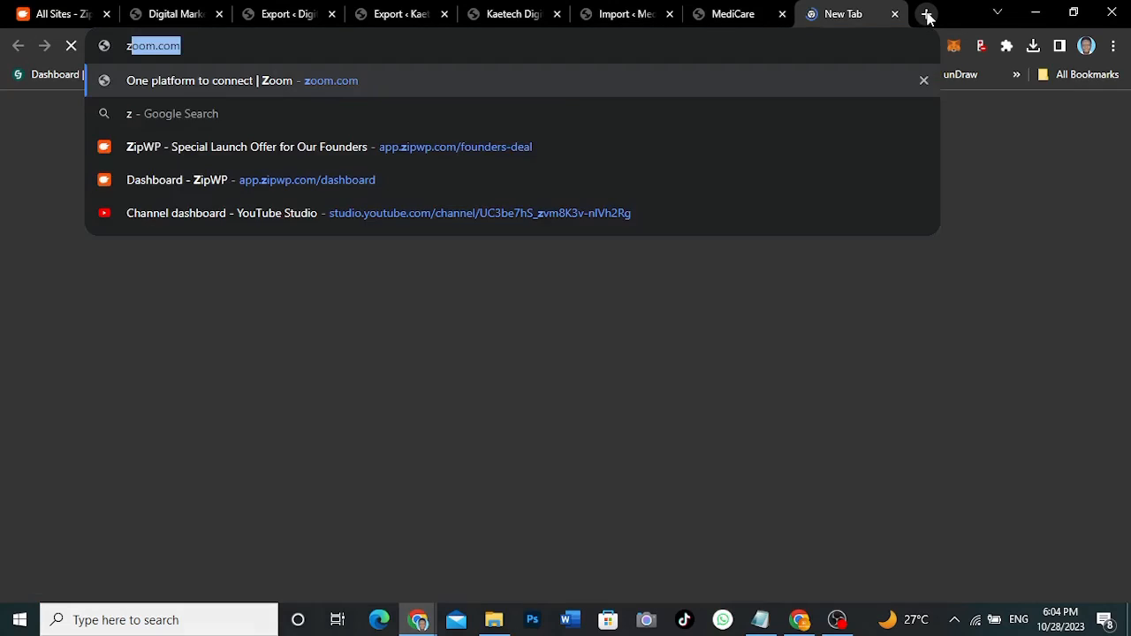
text(ipwp.com)
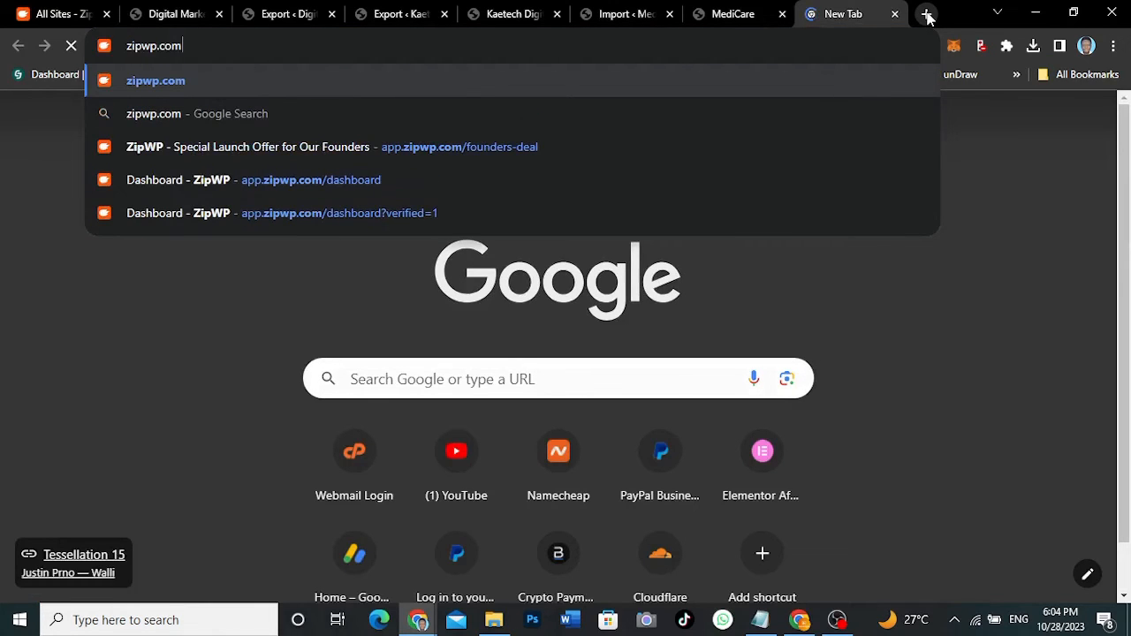
key(Return)
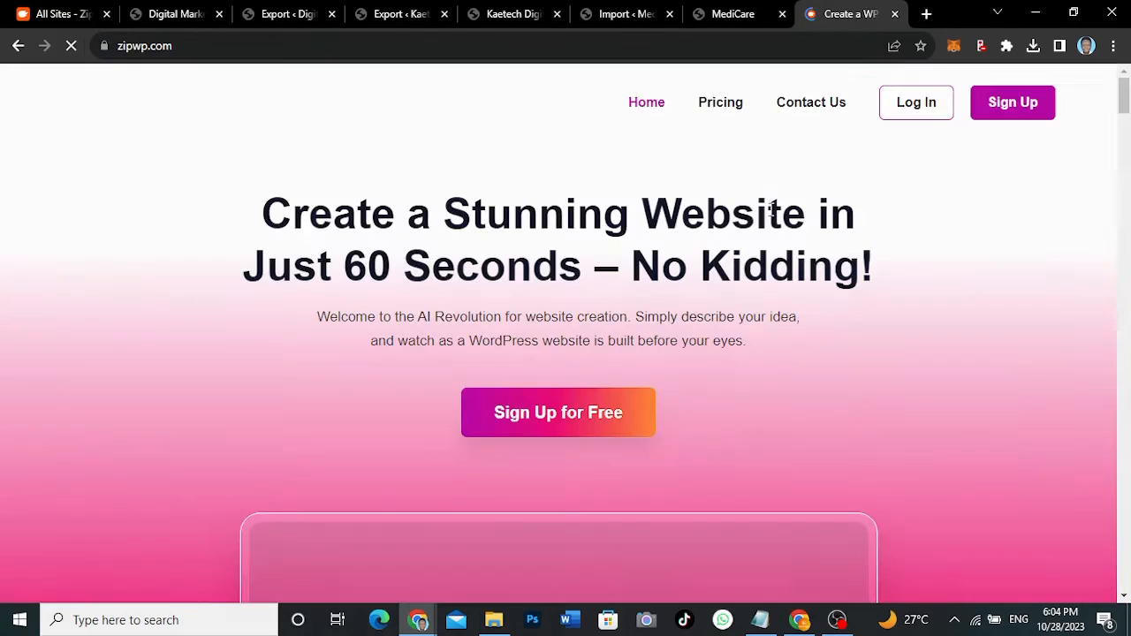
- Go to pricing and scroll through the founders-deal Free versus $399/year Business feature lists
click(728, 104)
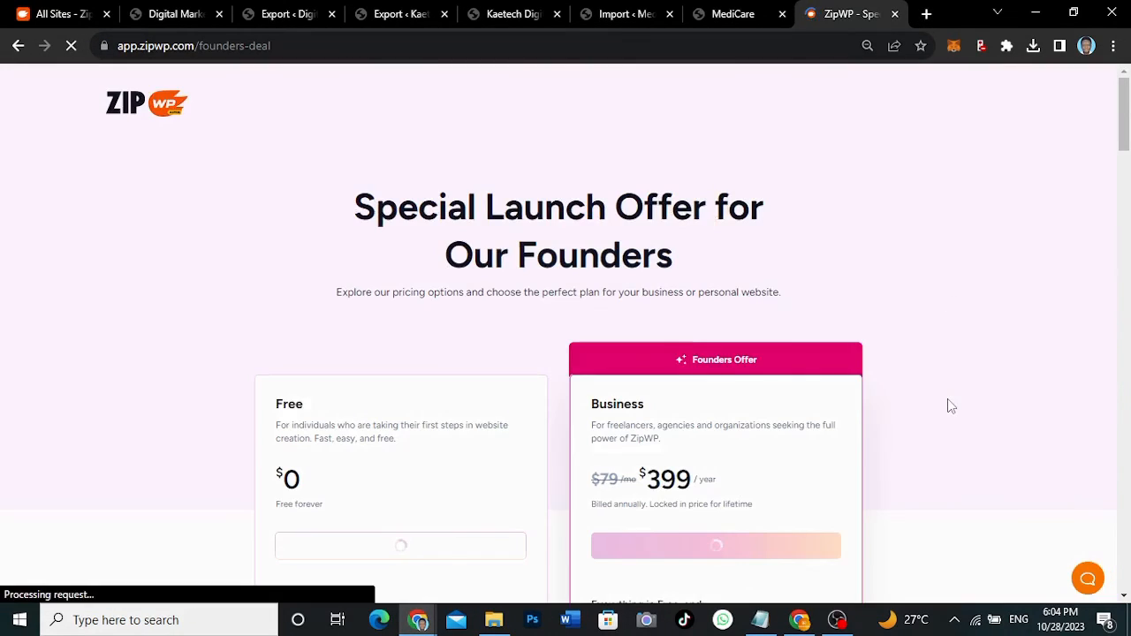
scroll(947, 399, down, 2)
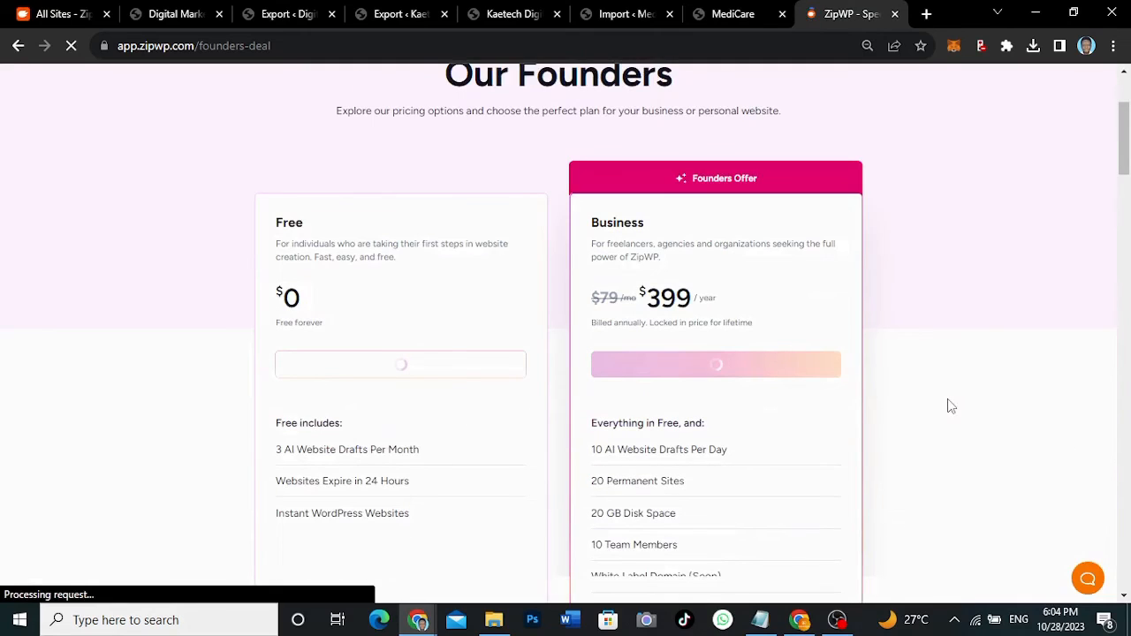
scroll(947, 406, up, 2)
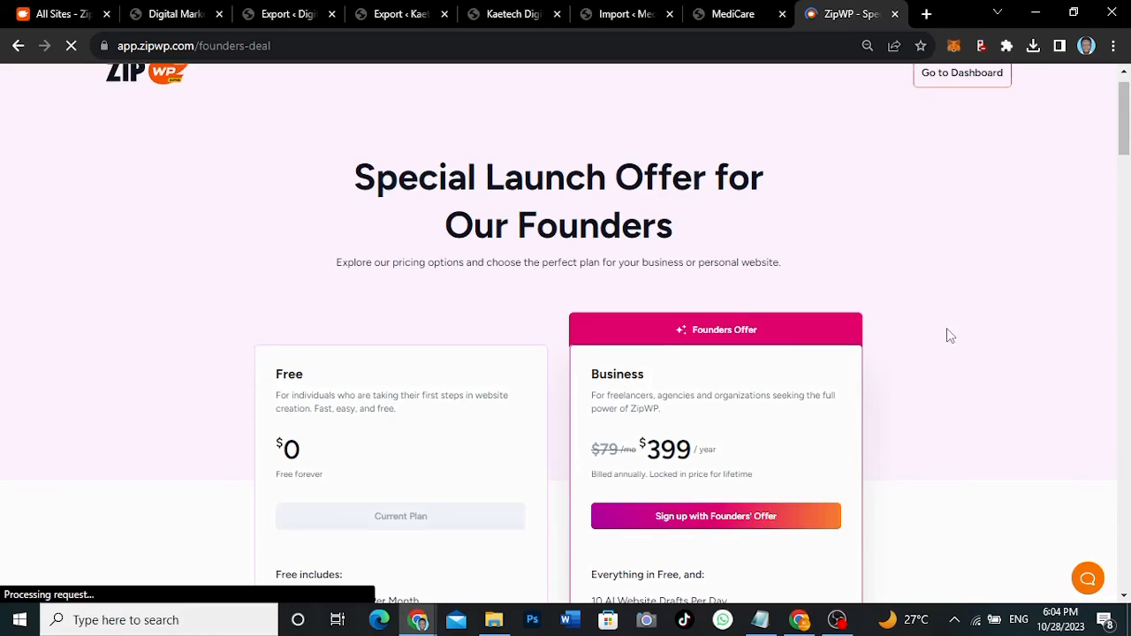
scroll(946, 333, down, 7)
scroll(946, 334, up, 3)
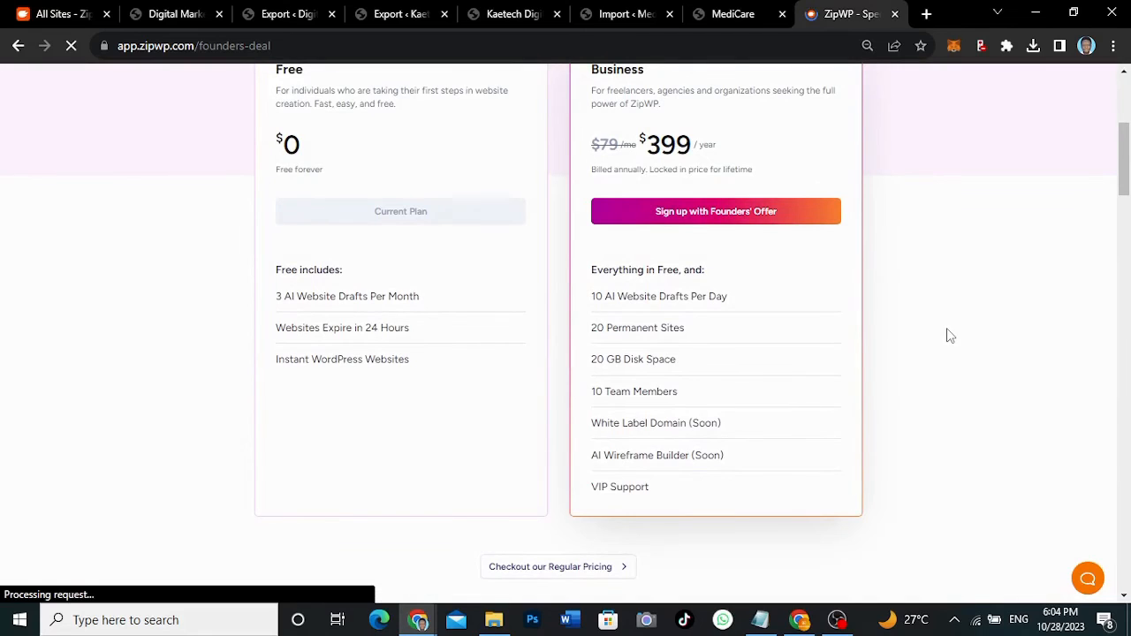
scroll(946, 333, up, 1)
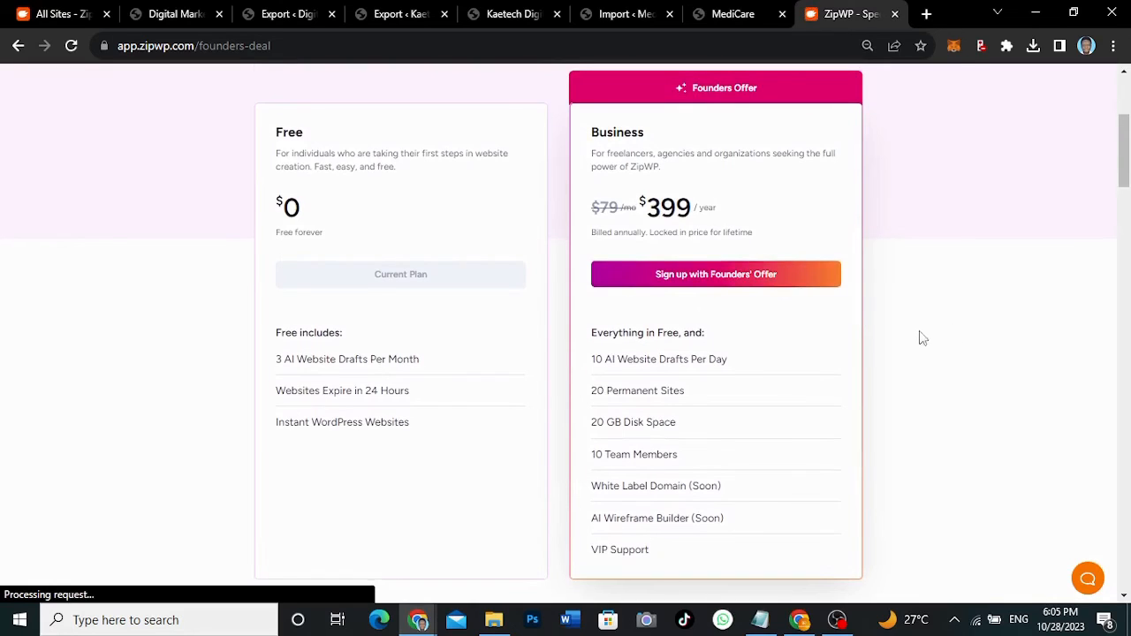
scroll(910, 372, down, 2)
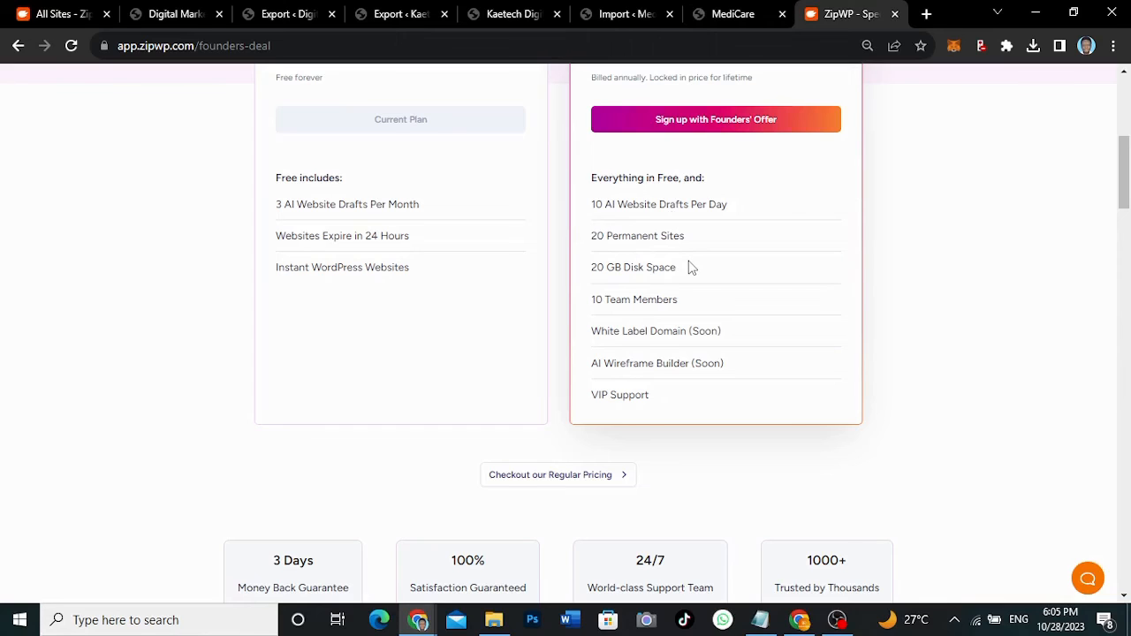
- Star Digital Marketing as permanent, then review the upgrade offer's 20 GB disk space
click(35, 14)
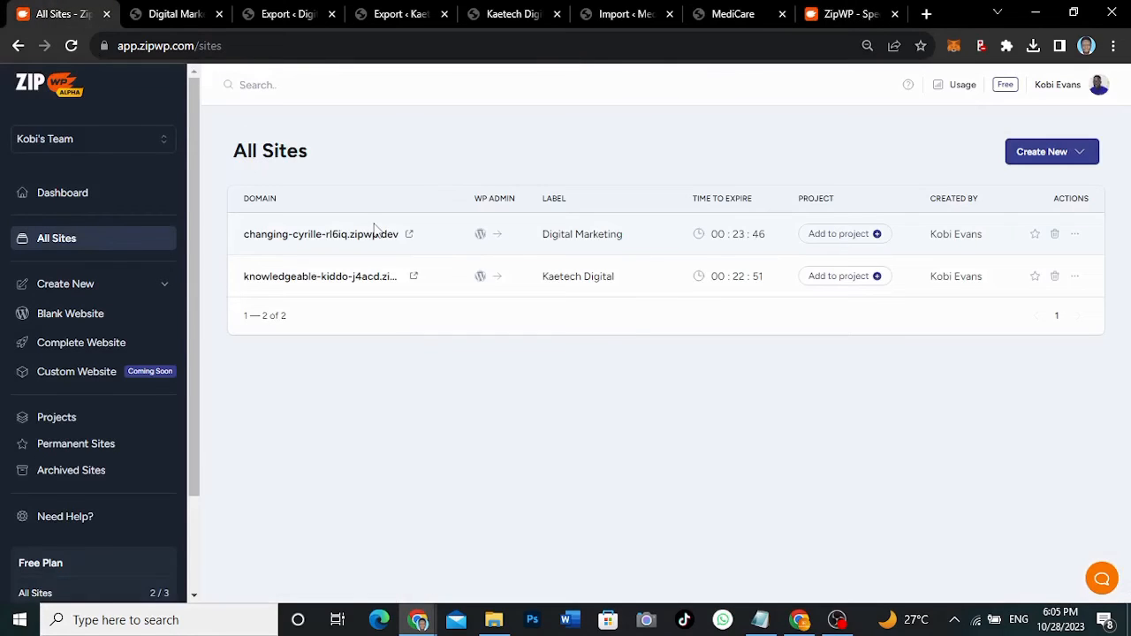
click(1035, 234)
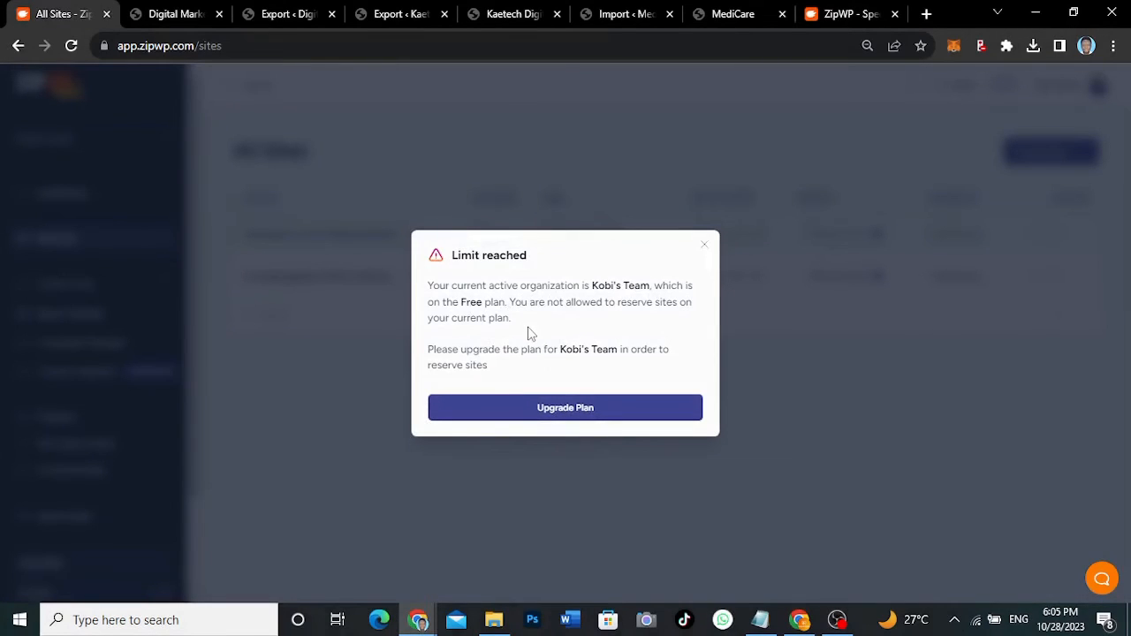
click(549, 412)
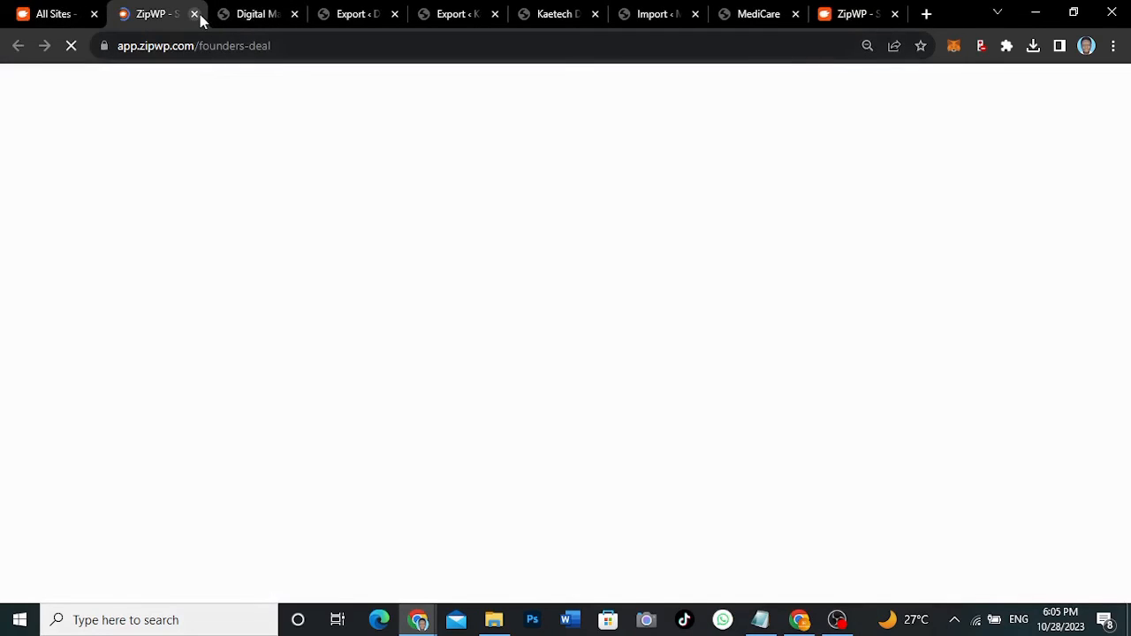
scroll(922, 382, down, 2)
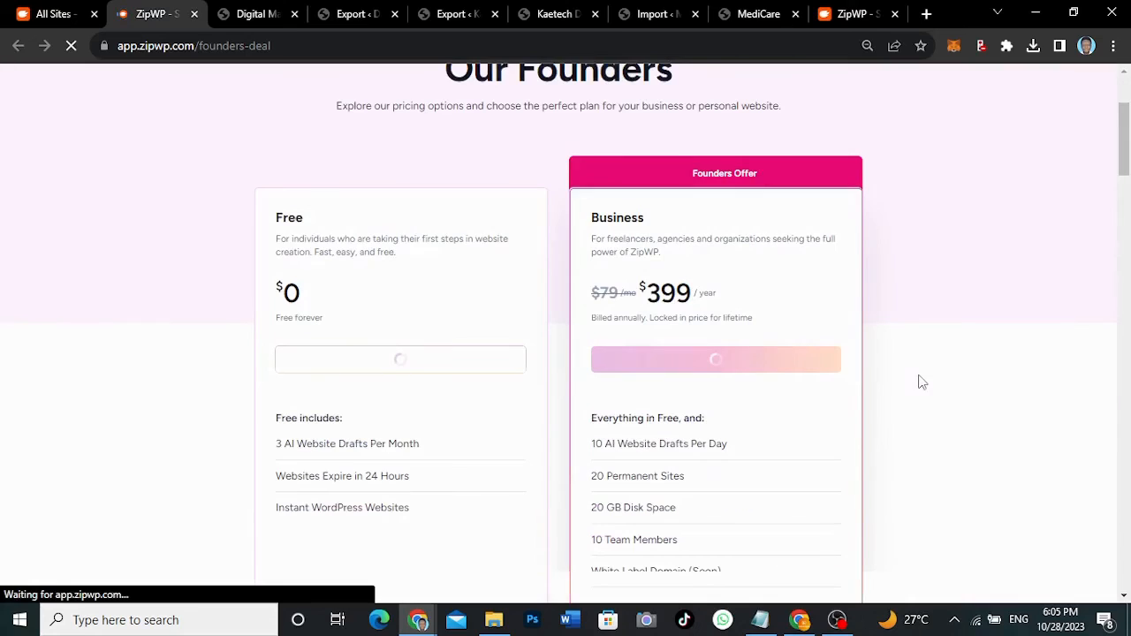
scroll(758, 468, down, 2)
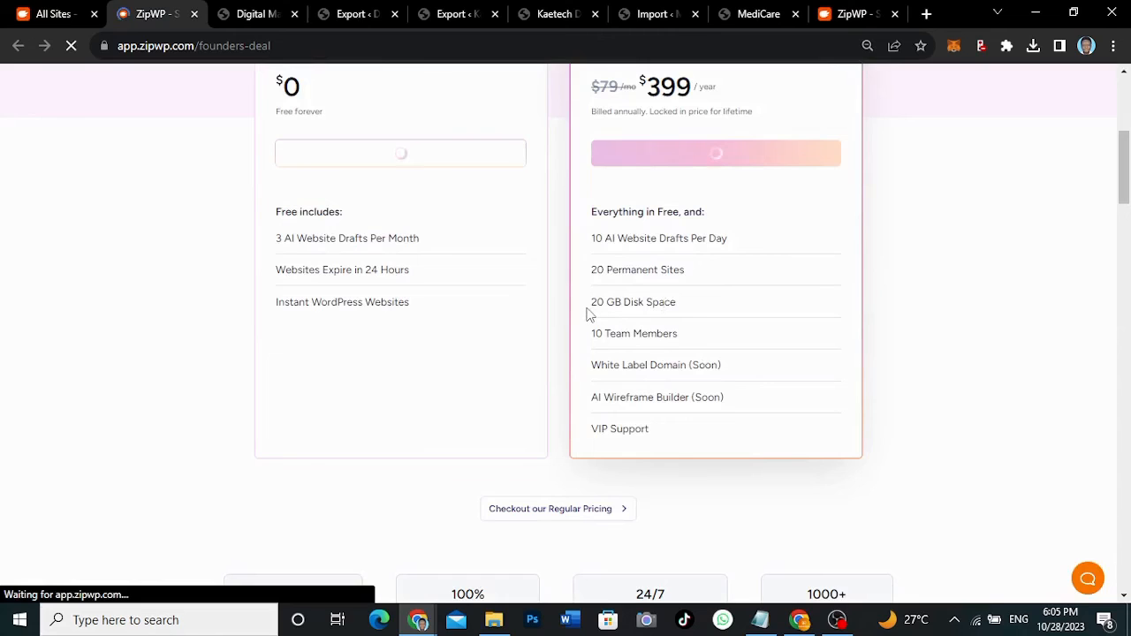
drag(588, 310, 612, 310)
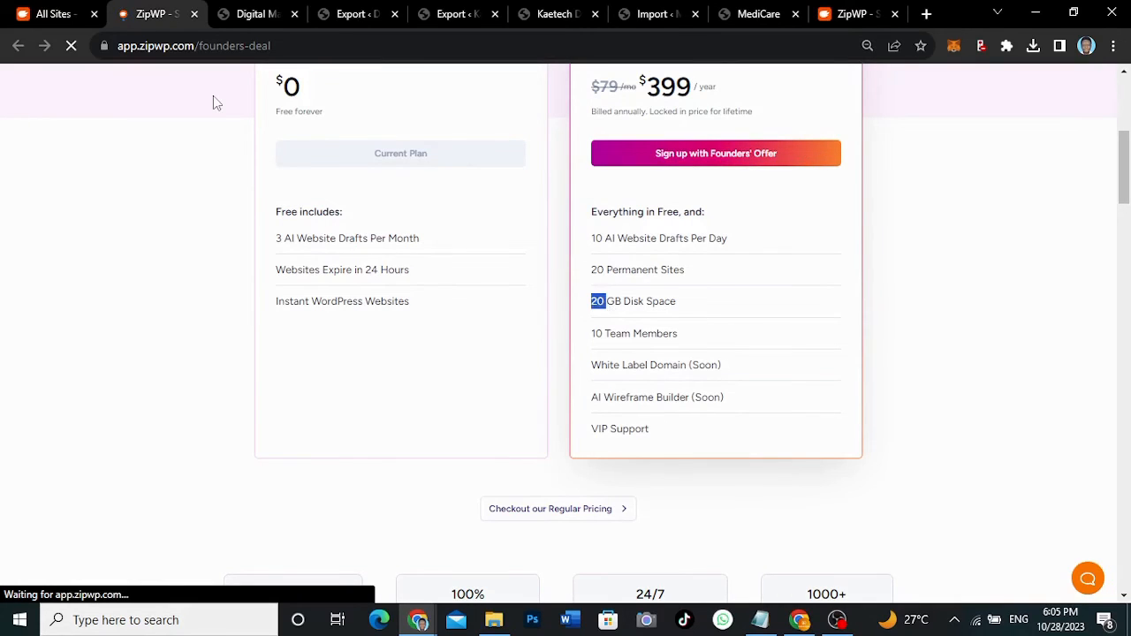
- Dismiss the Limit reached warning and view the Dashboard showing 0 of 3 sites
click(54, 15)
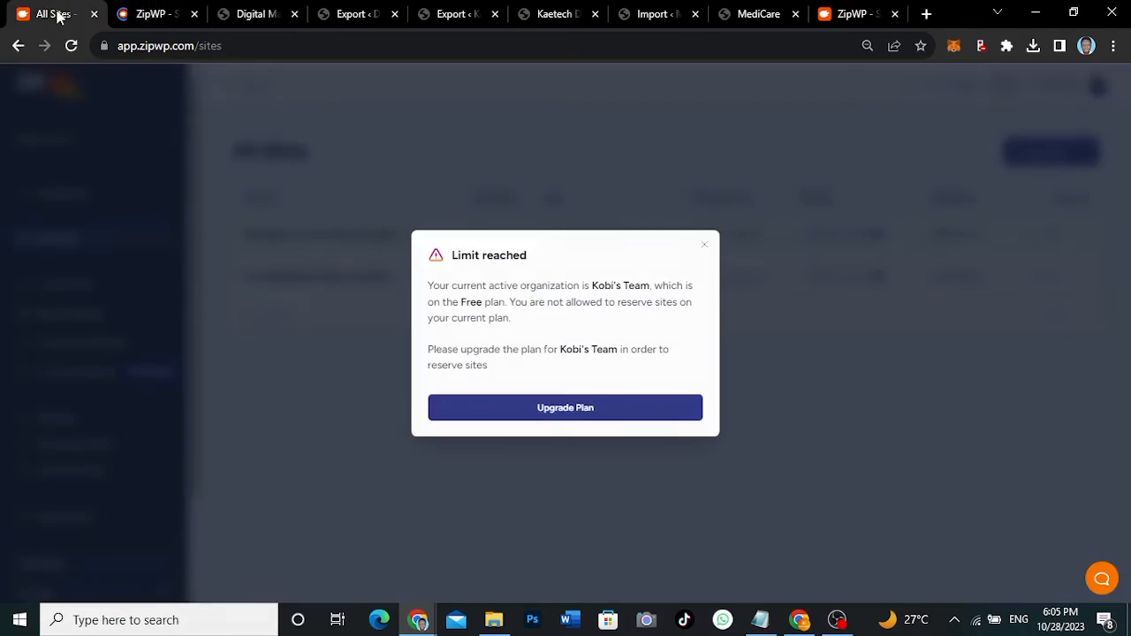
click(706, 249)
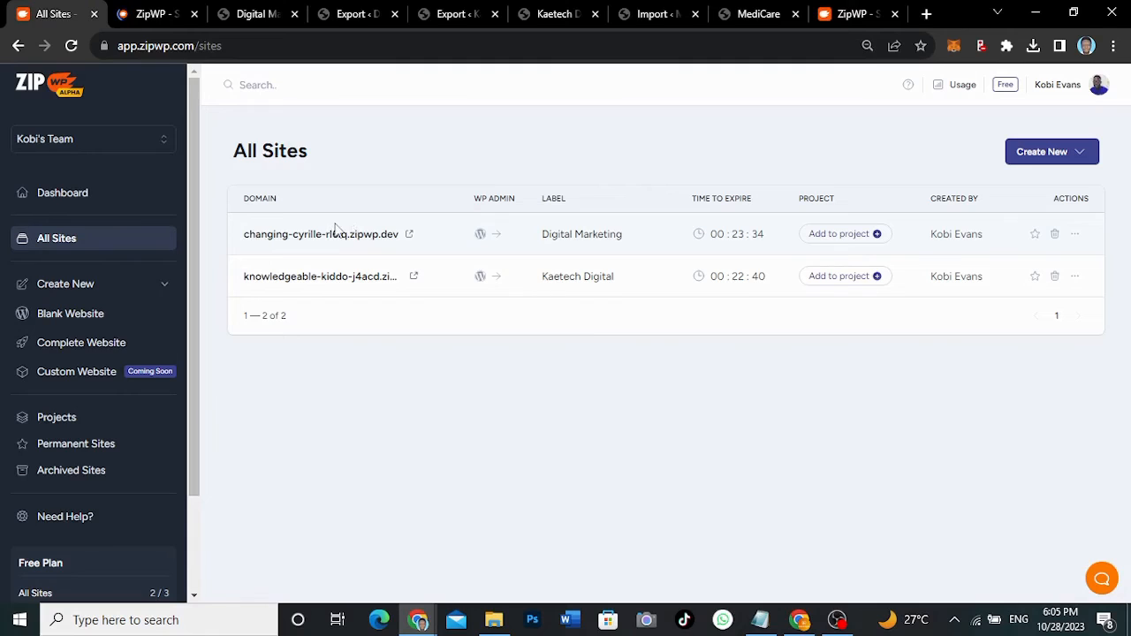
click(64, 193)
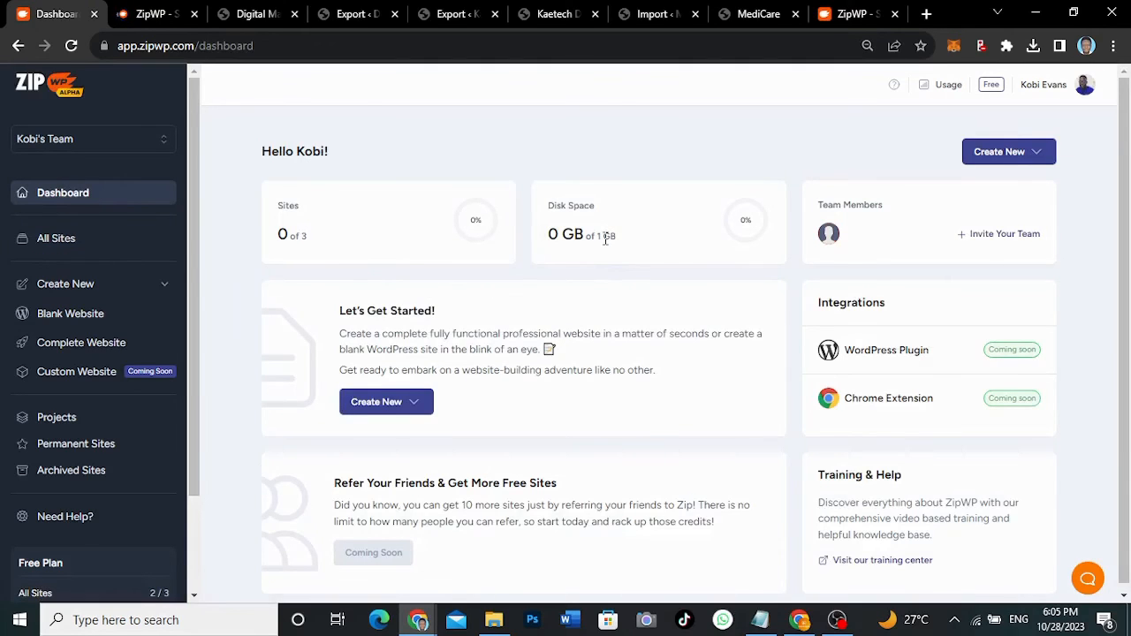
- Review the founders-deal Business features: disk space, 10 Team Members and White Label
drag(606, 238, 597, 234)
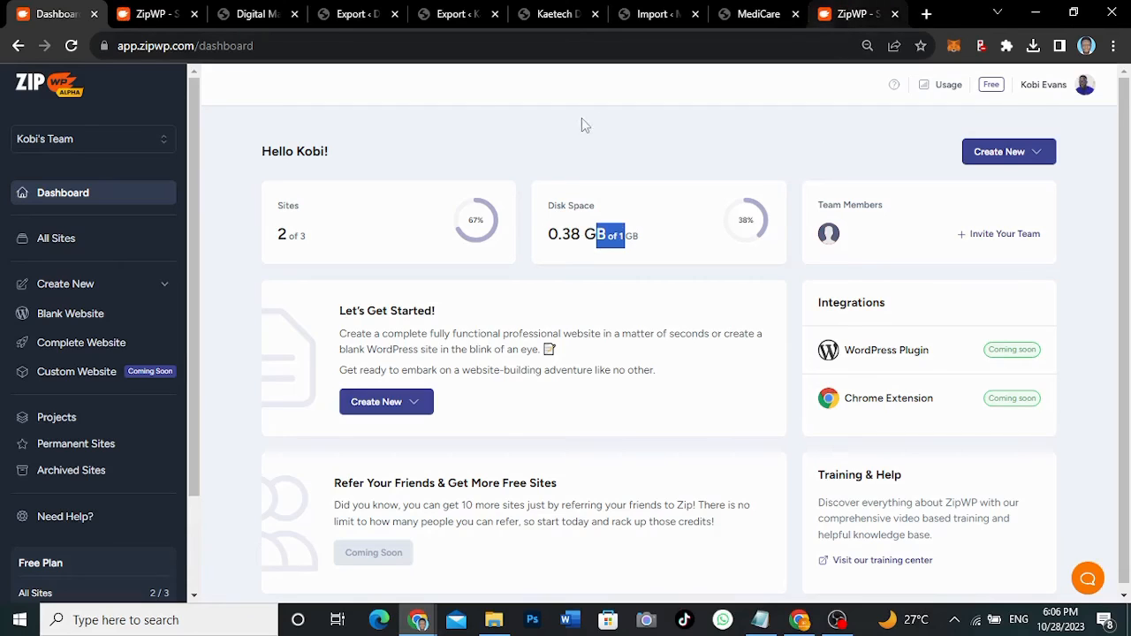
click(152, 10)
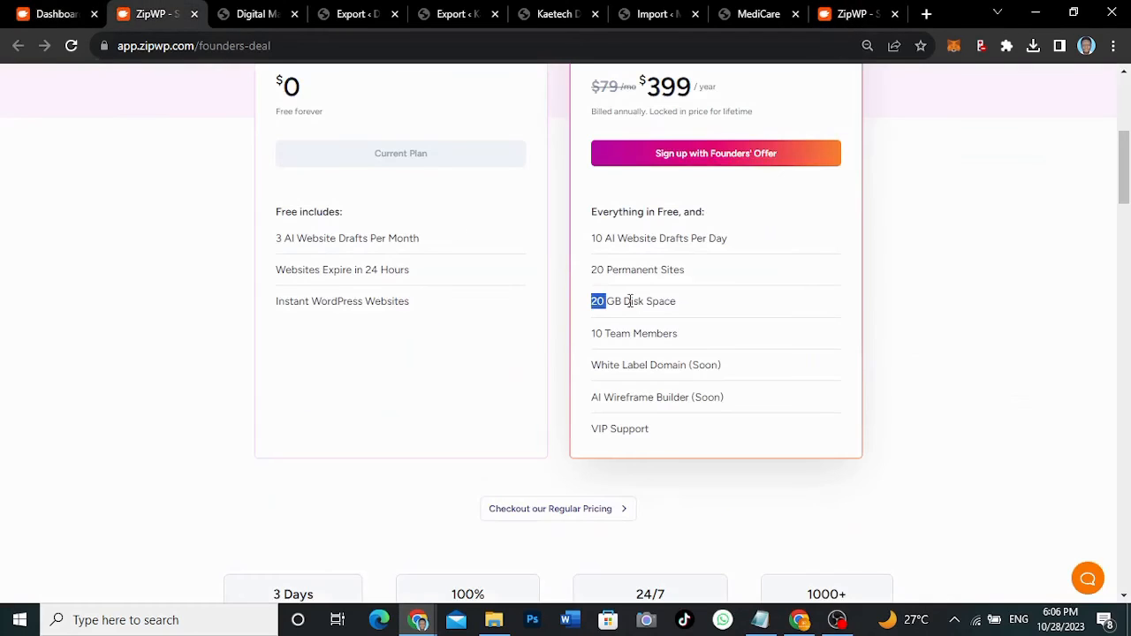
drag(604, 334, 591, 342)
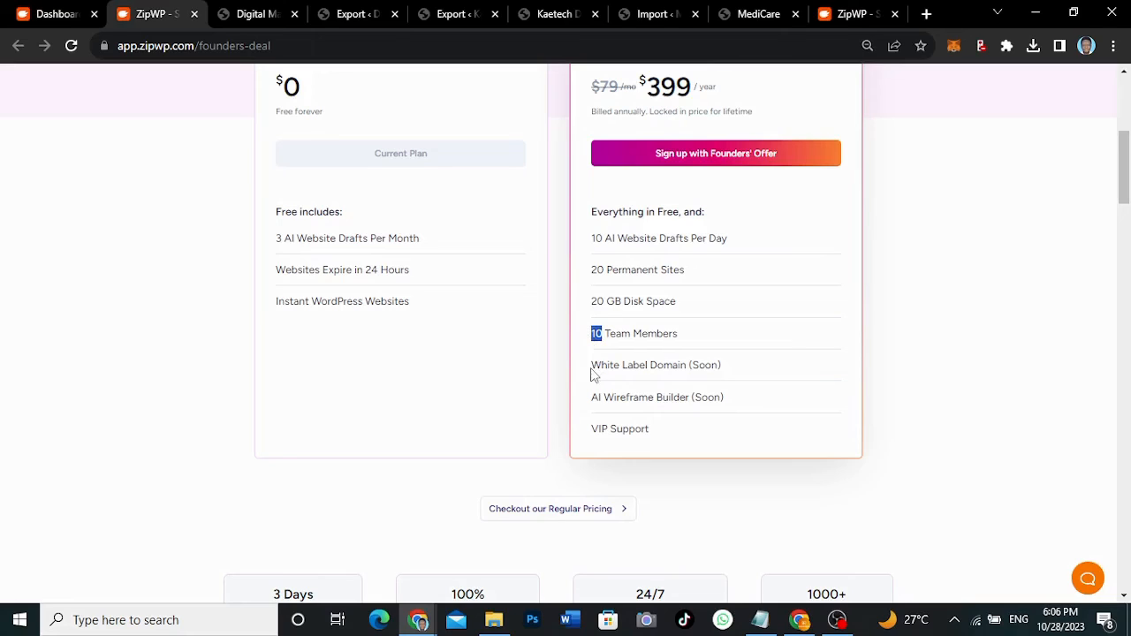
drag(591, 371, 647, 370)
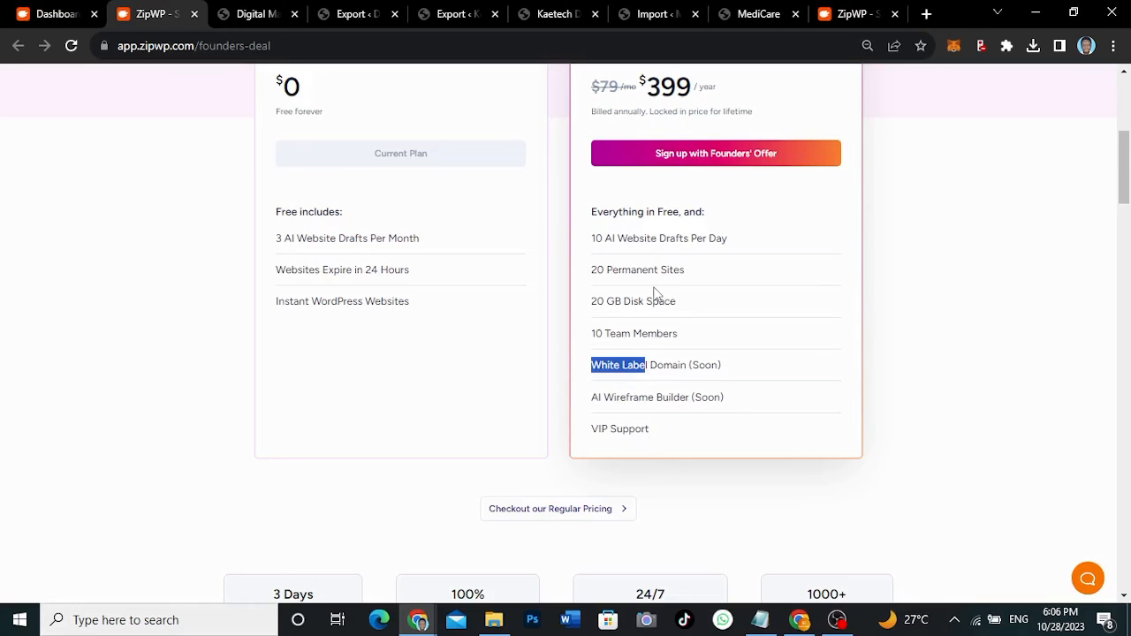
scroll(654, 291, up, 1)
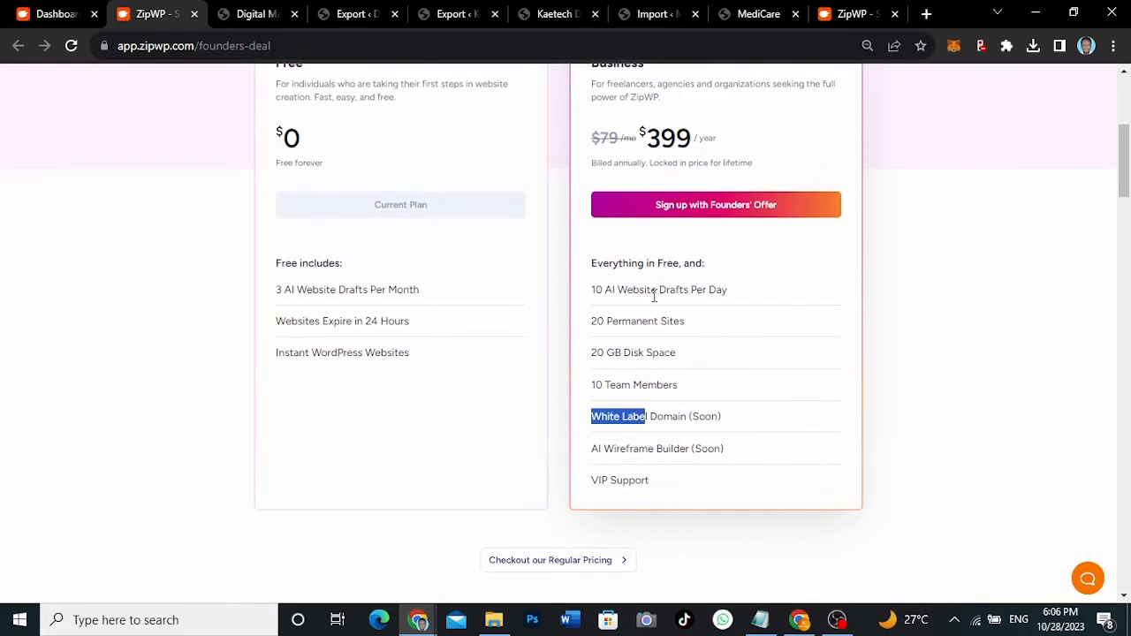
scroll(654, 296, up, 2)
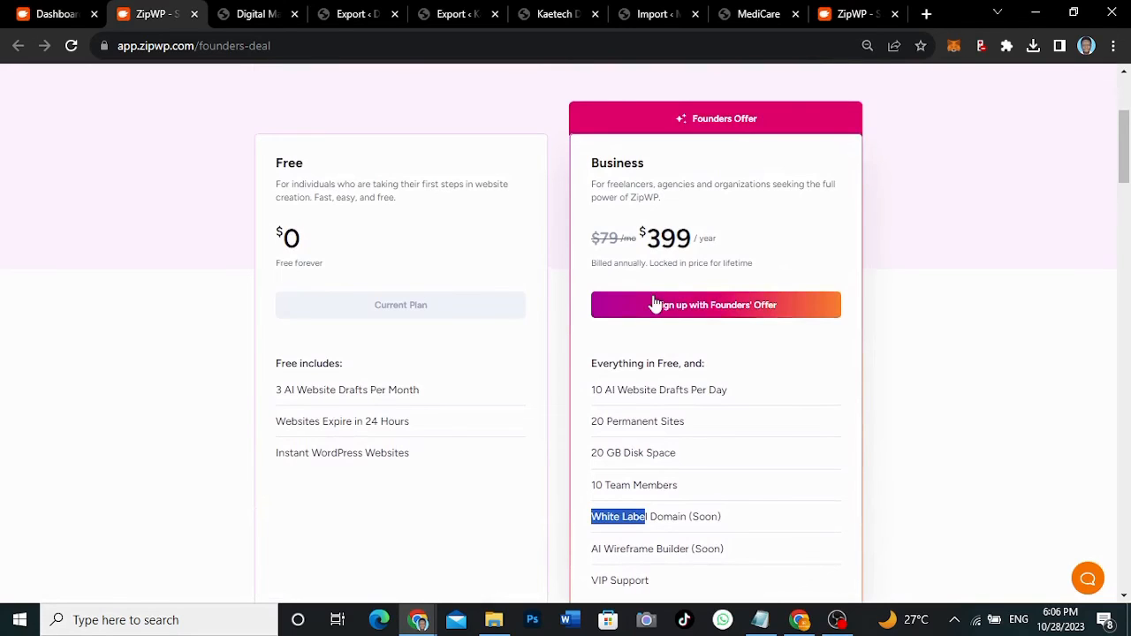
scroll(654, 304, down, 5)
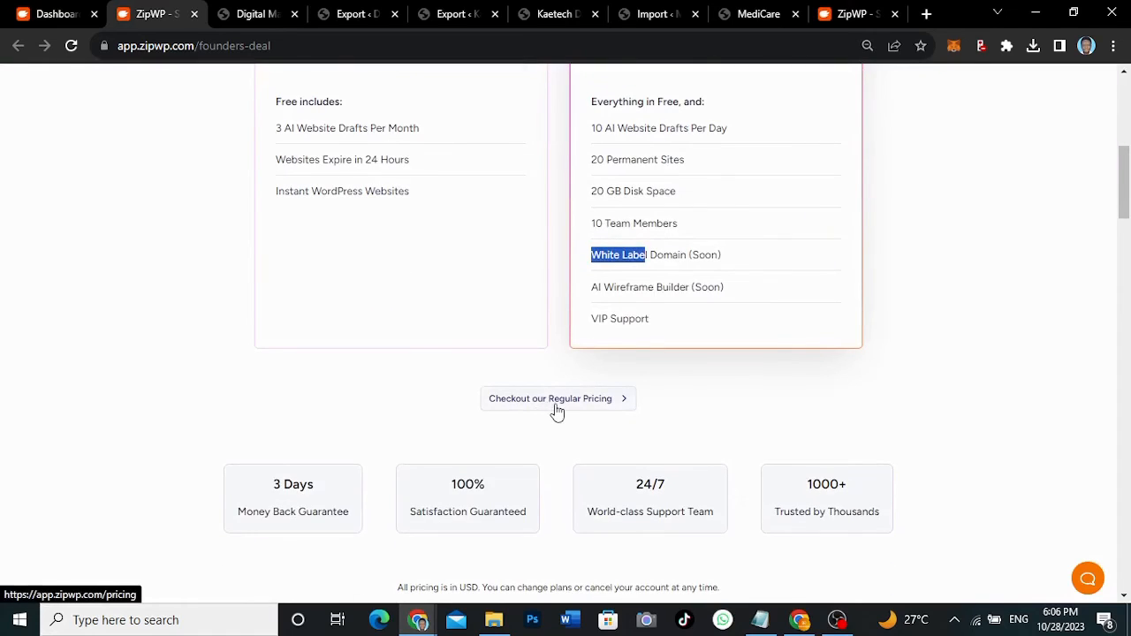
- Scroll the regular pricing plans: Free, Personal $9/mo, Pro $19/mo and Business $49/mo
click(556, 408)
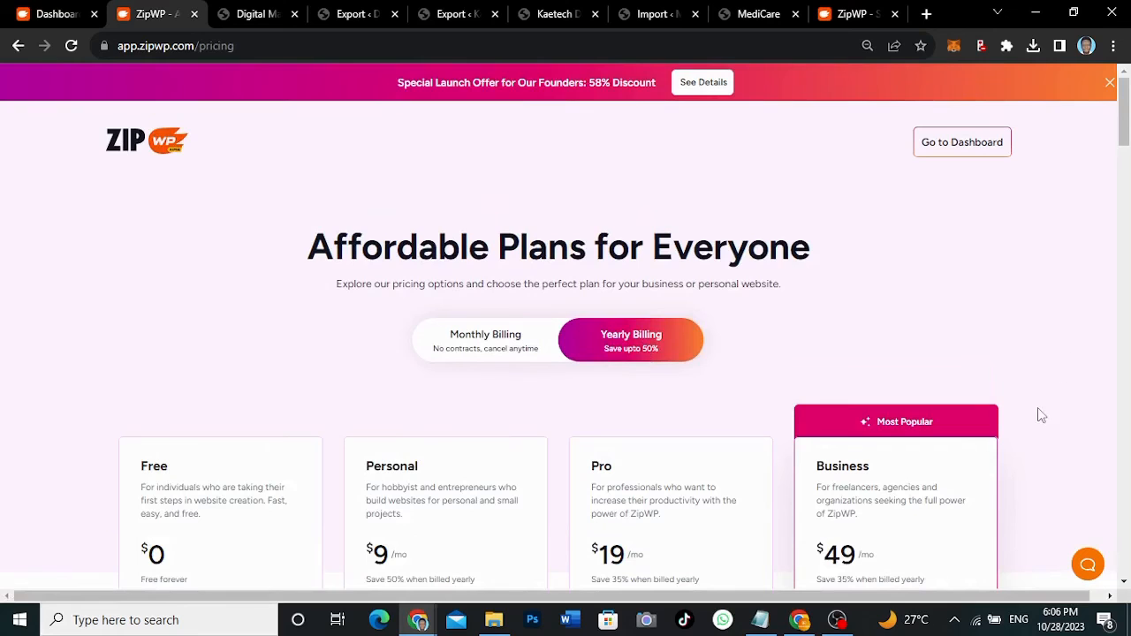
scroll(1041, 430, down, 2)
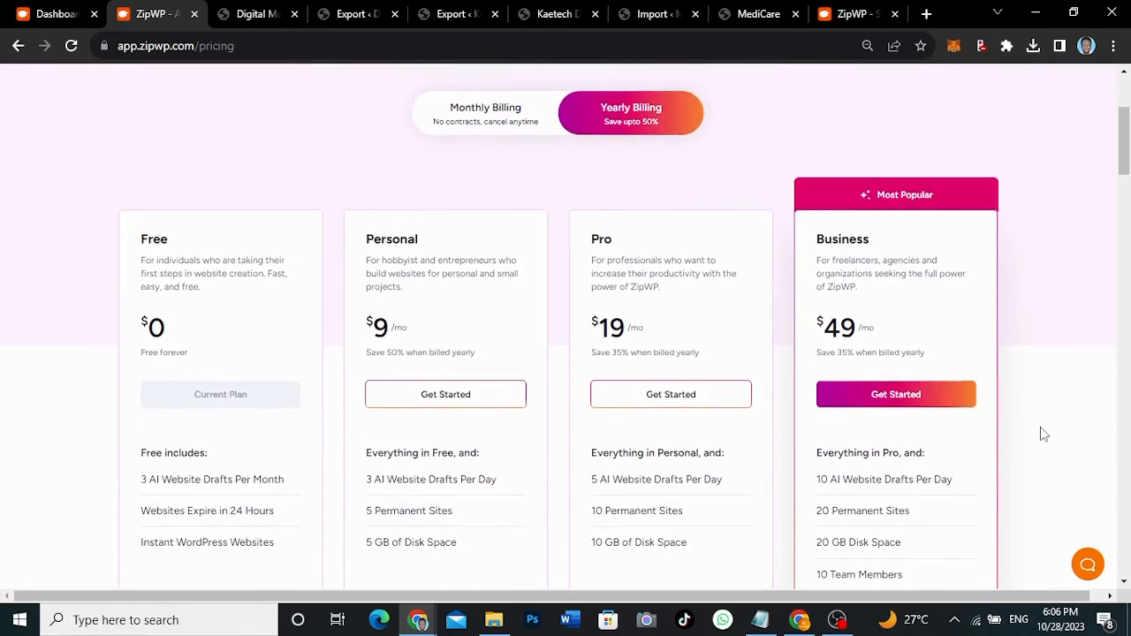
scroll(1041, 433, down, 2)
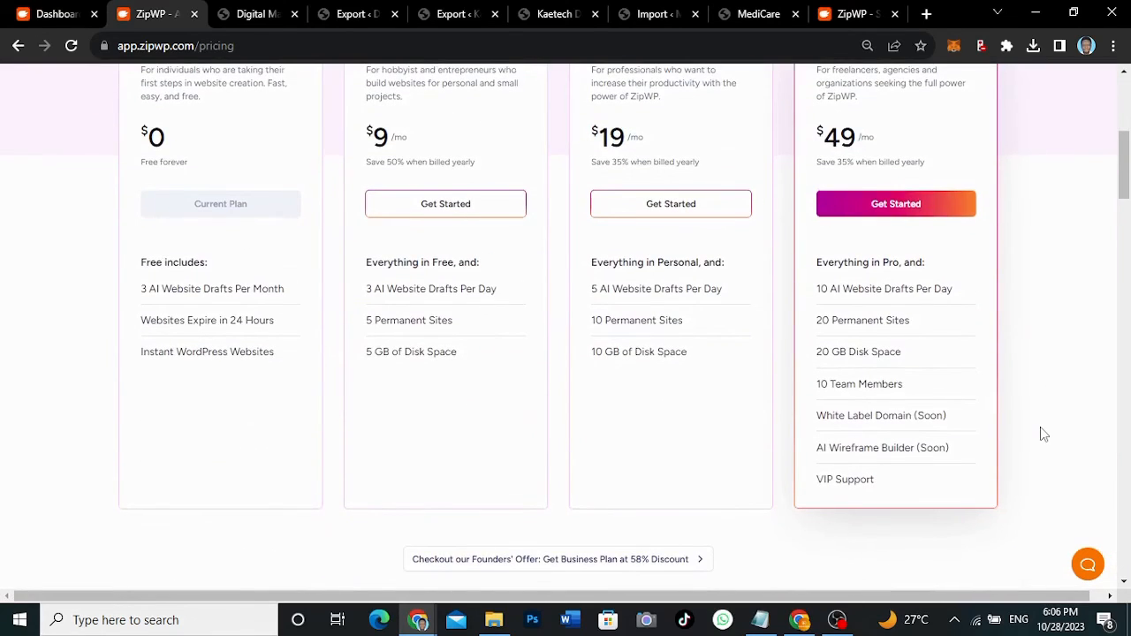
scroll(1038, 385, up, 2)
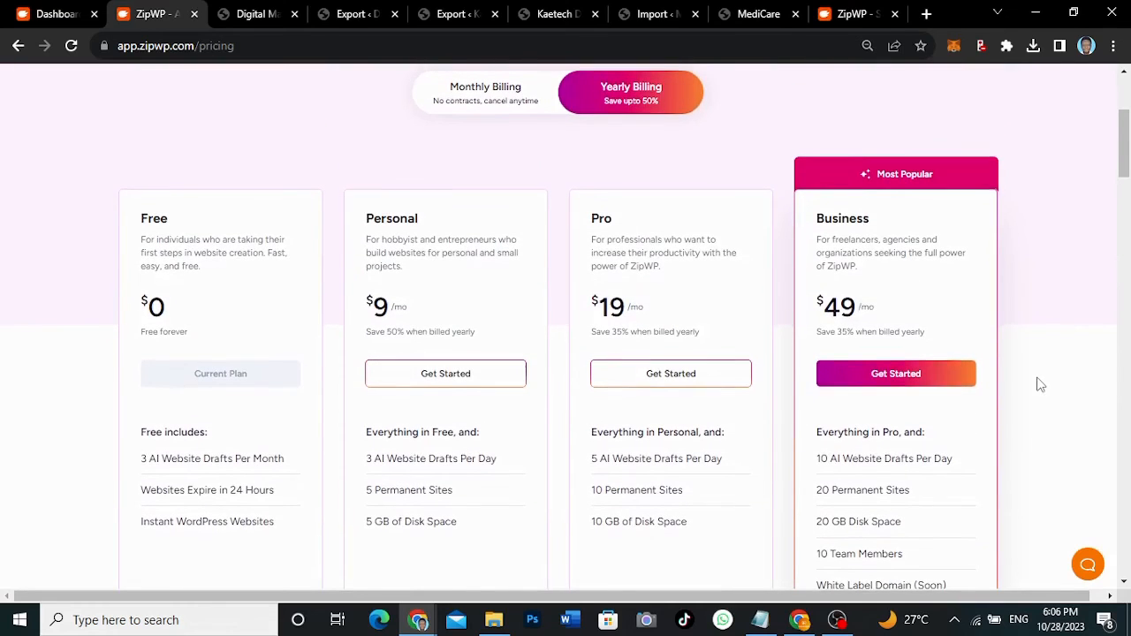
scroll(1040, 385, down, 1)
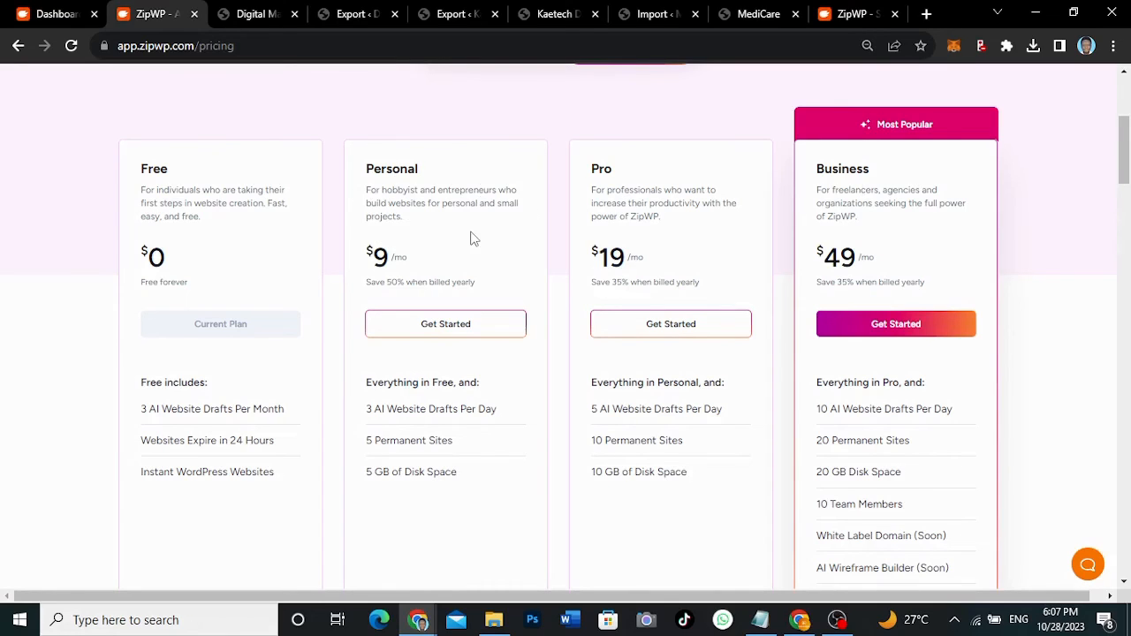
scroll(471, 239, down, 1)
scroll(755, 170, up, 1)
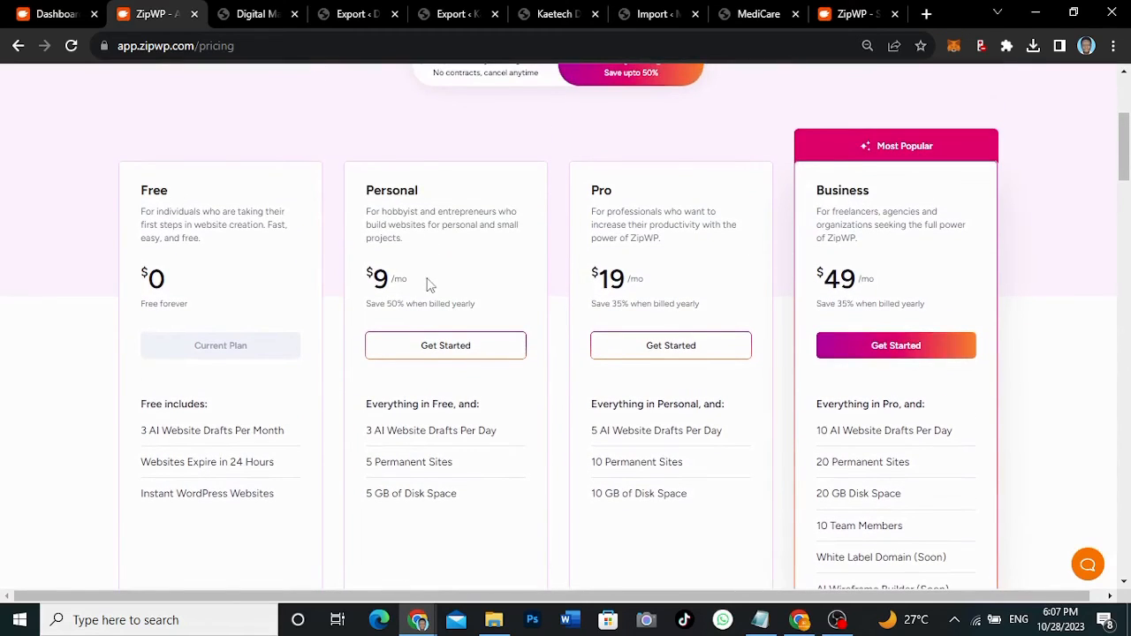
scroll(422, 286, up, 1)
scroll(421, 287, down, 1)
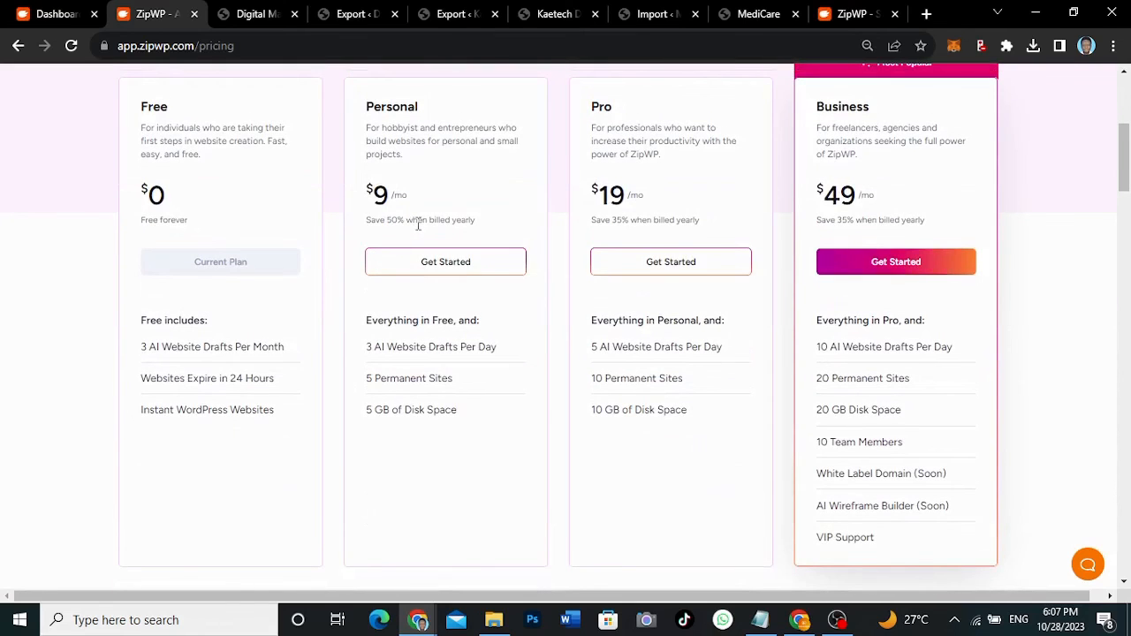
scroll(423, 202, up, 1)
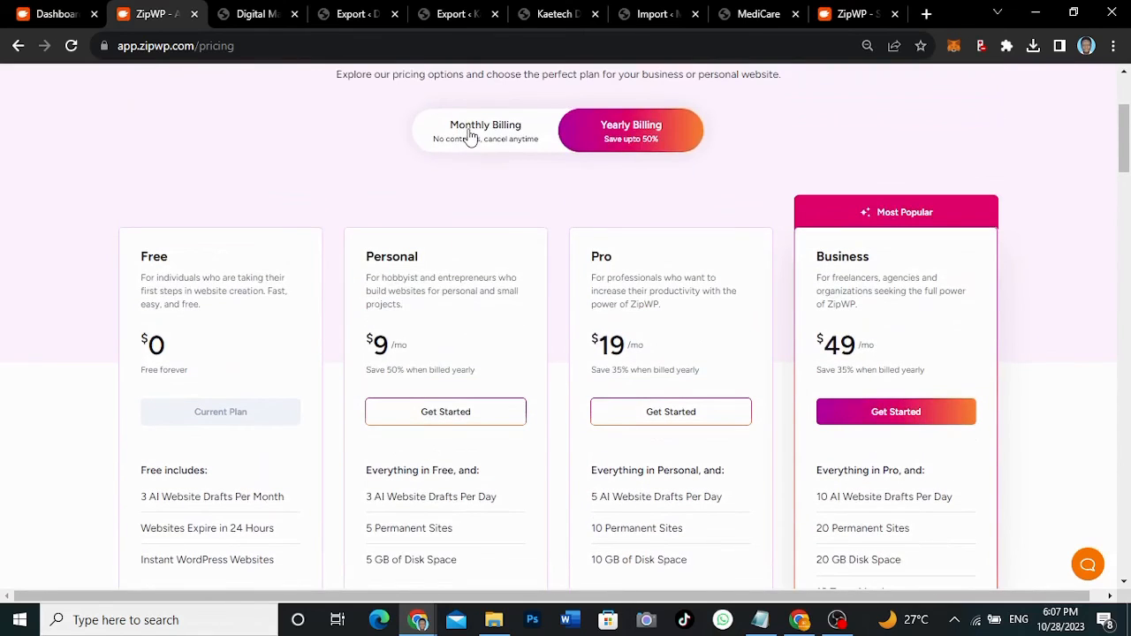
- Show monthly prices (Personal $19, Pro $29, Business $79), then return to the dashboard
click(466, 138)
scroll(507, 295, down, 1)
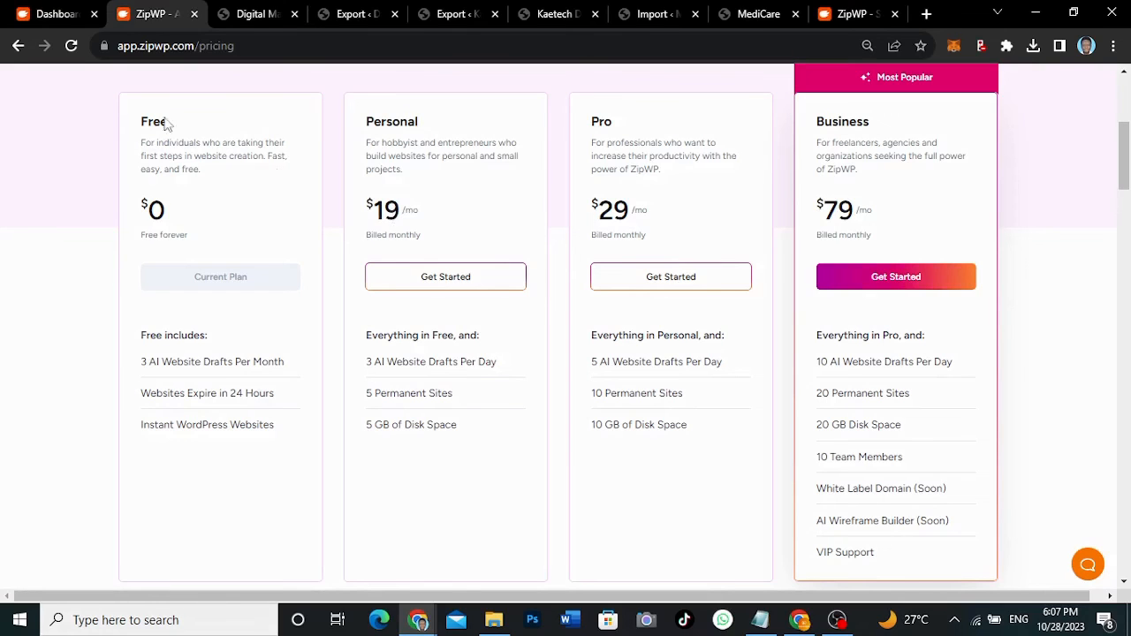
click(53, 14)
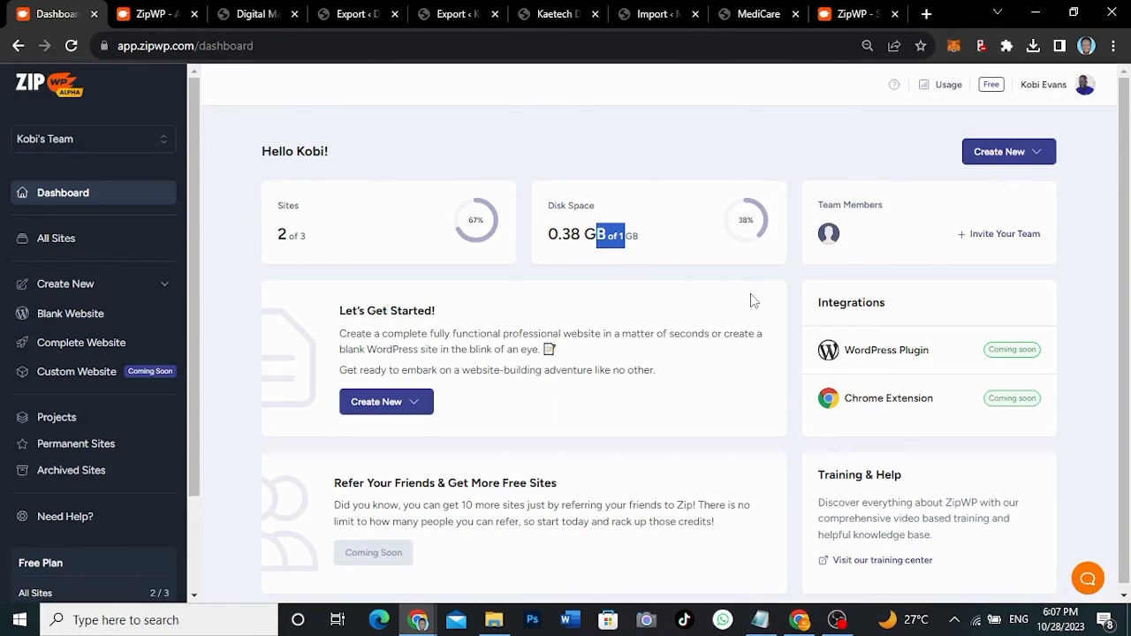
- Clear the disk space text selection and return to the top of the pricing page
click(729, 155)
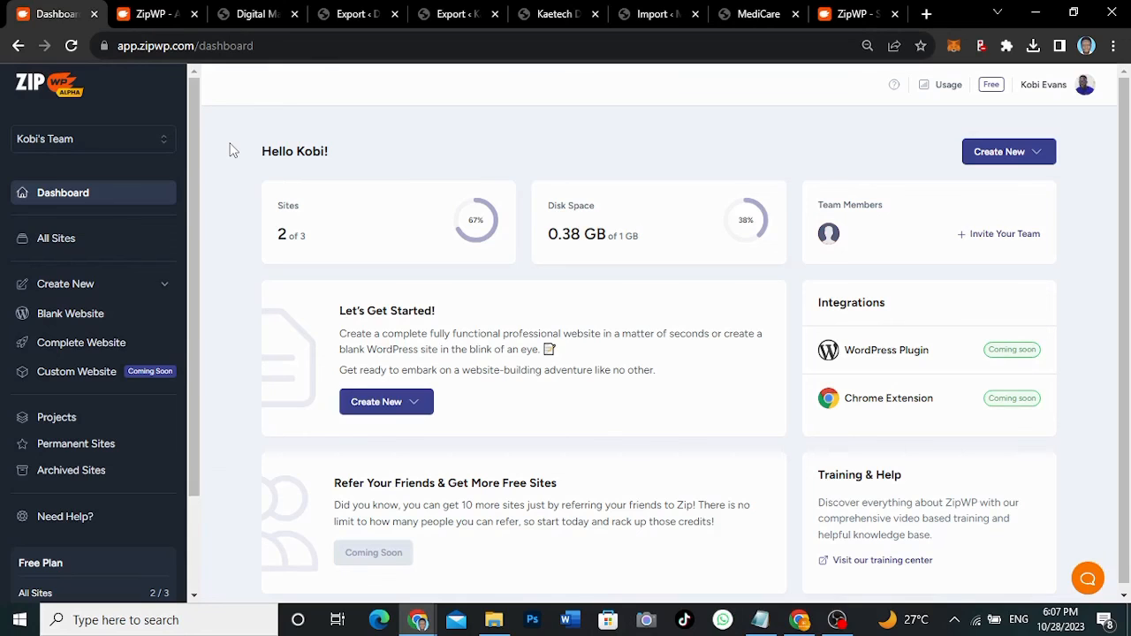
click(146, 13)
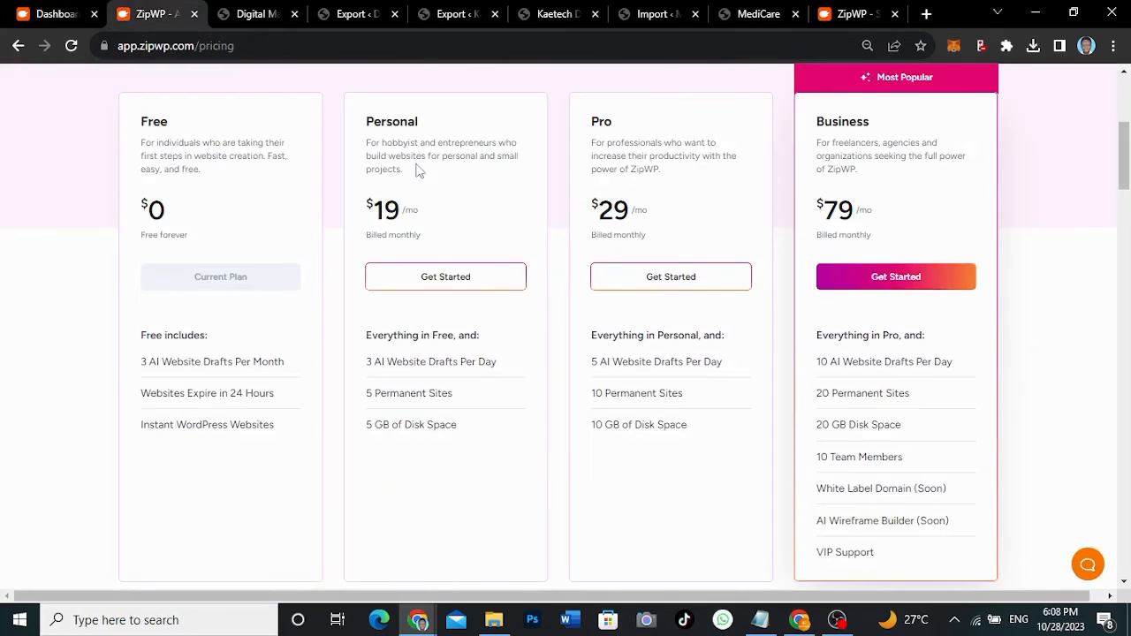
scroll(495, 212, up, 4)
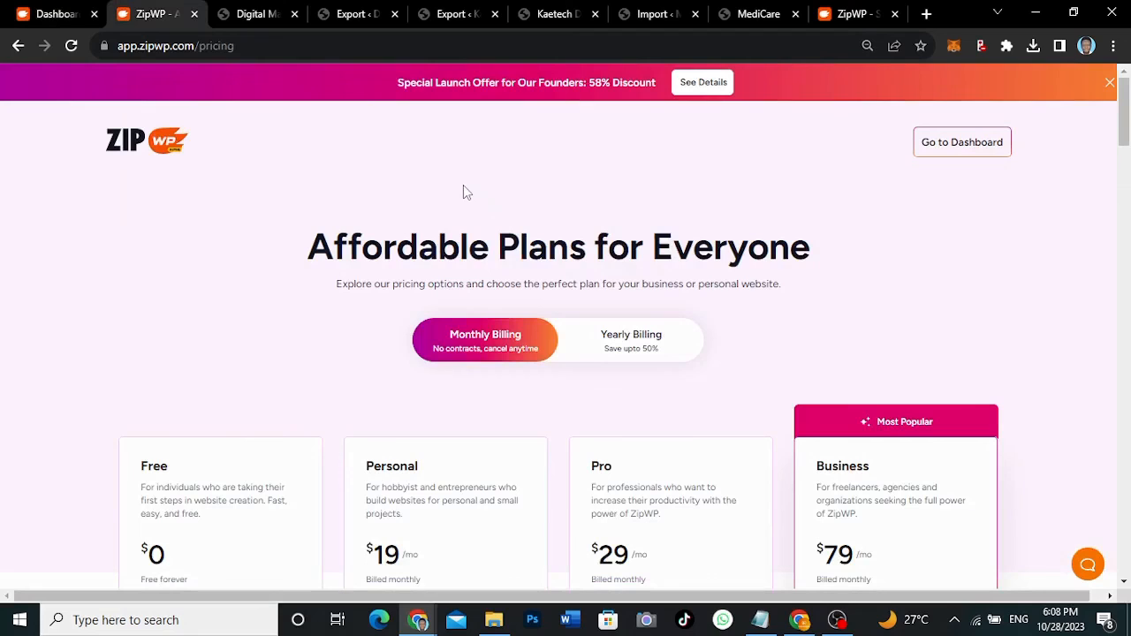
- Load zipwp.com from the founders' offer page and close the duplicate founders' offer tab
click(17, 47)
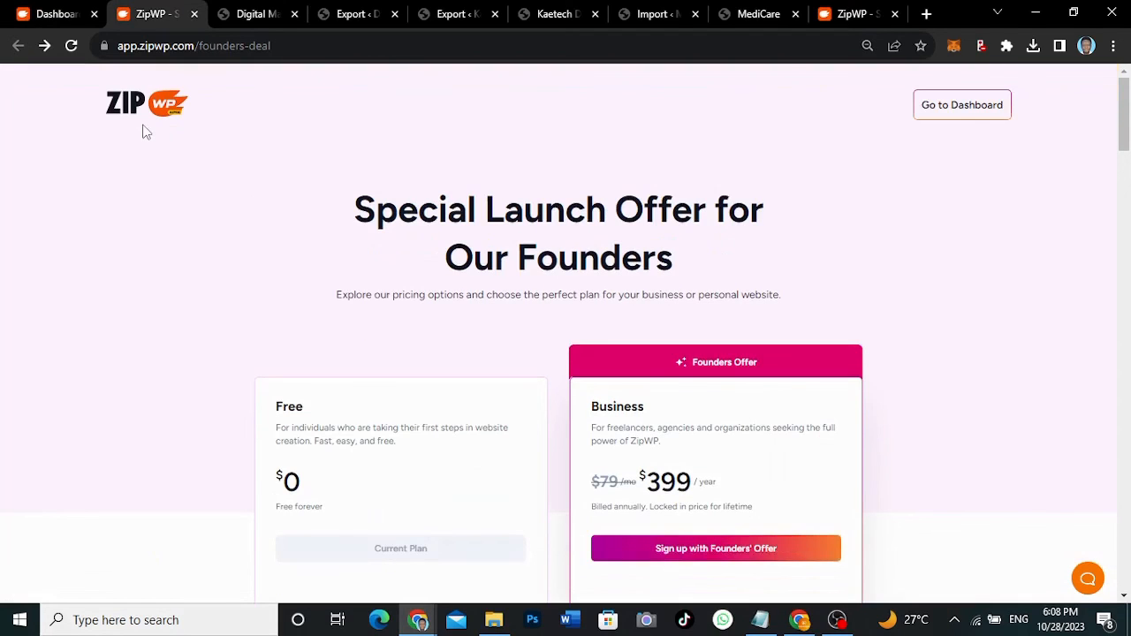
click(280, 47)
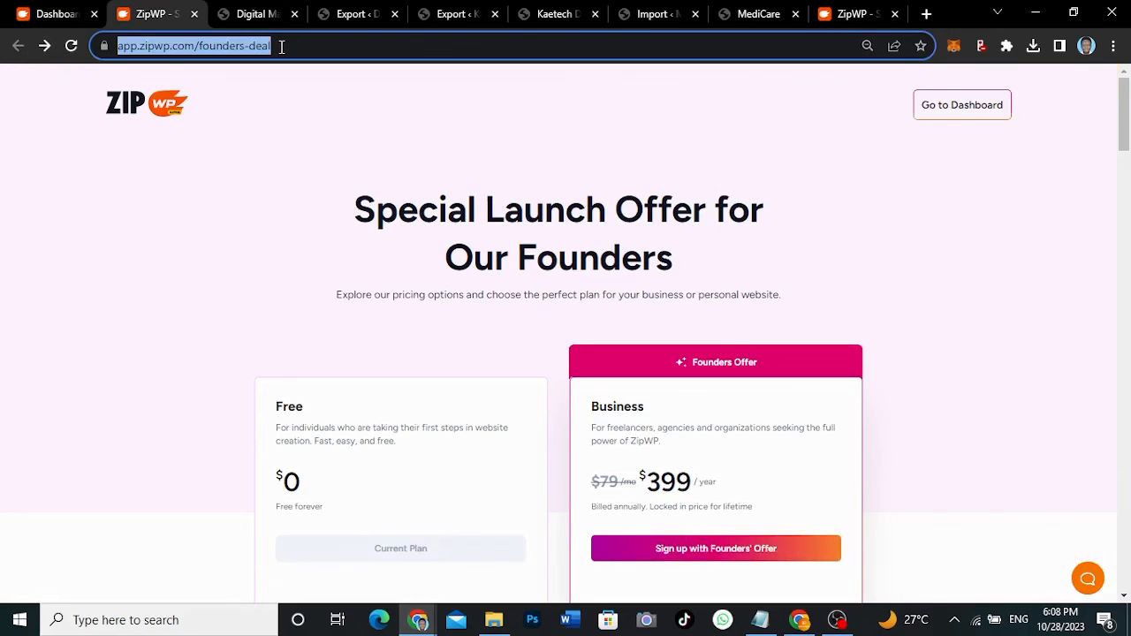
text(zipwp)
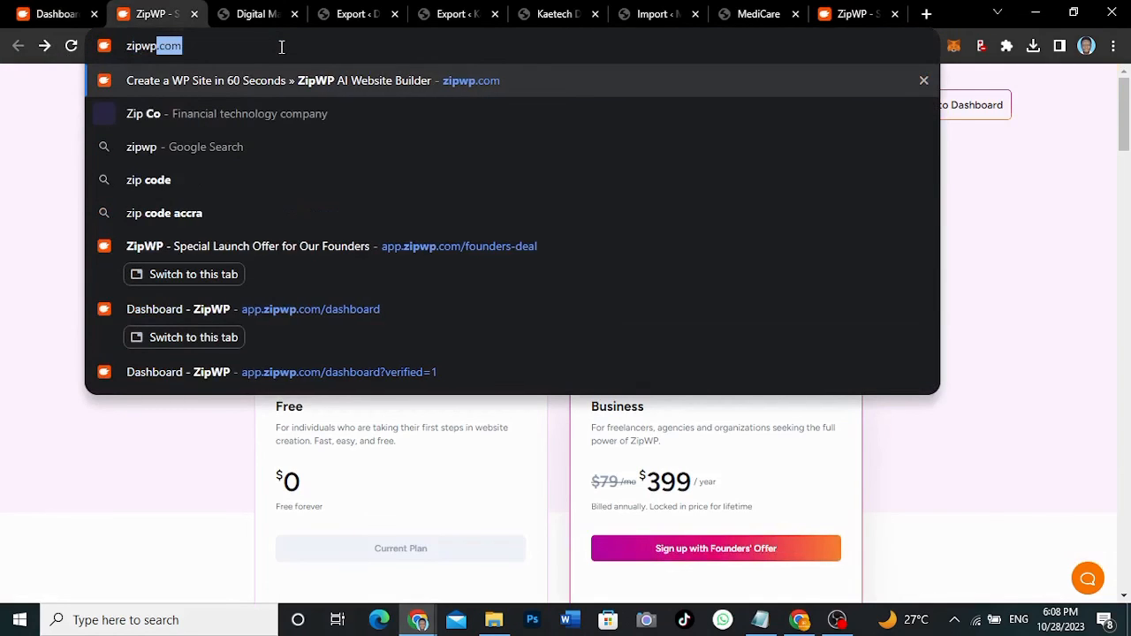
text(.com)
key(Return)
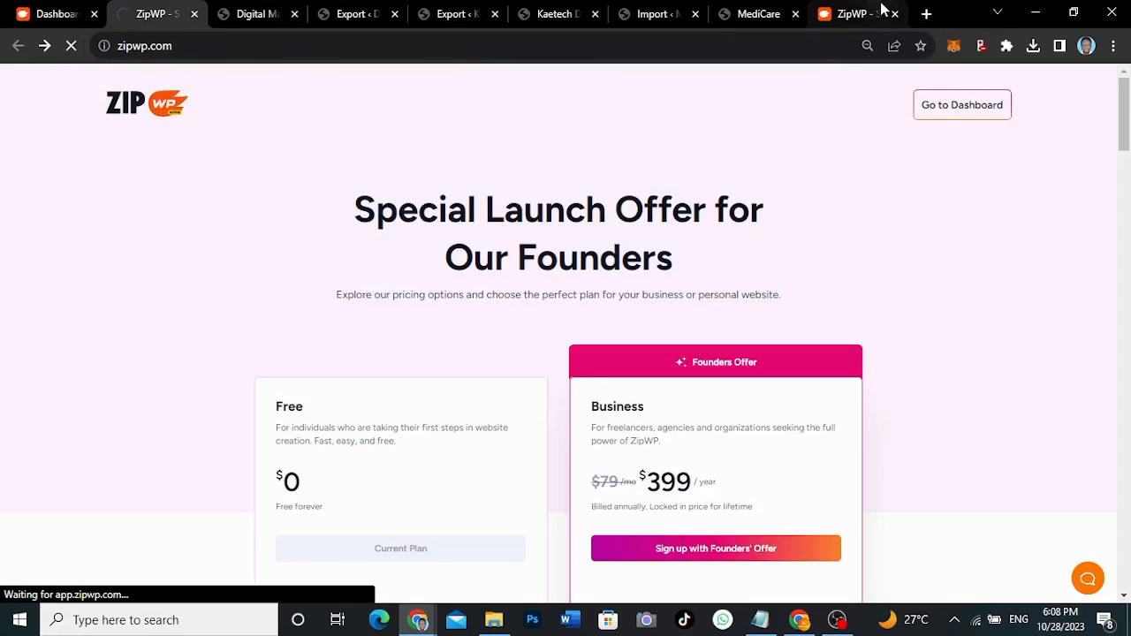
click(855, 16)
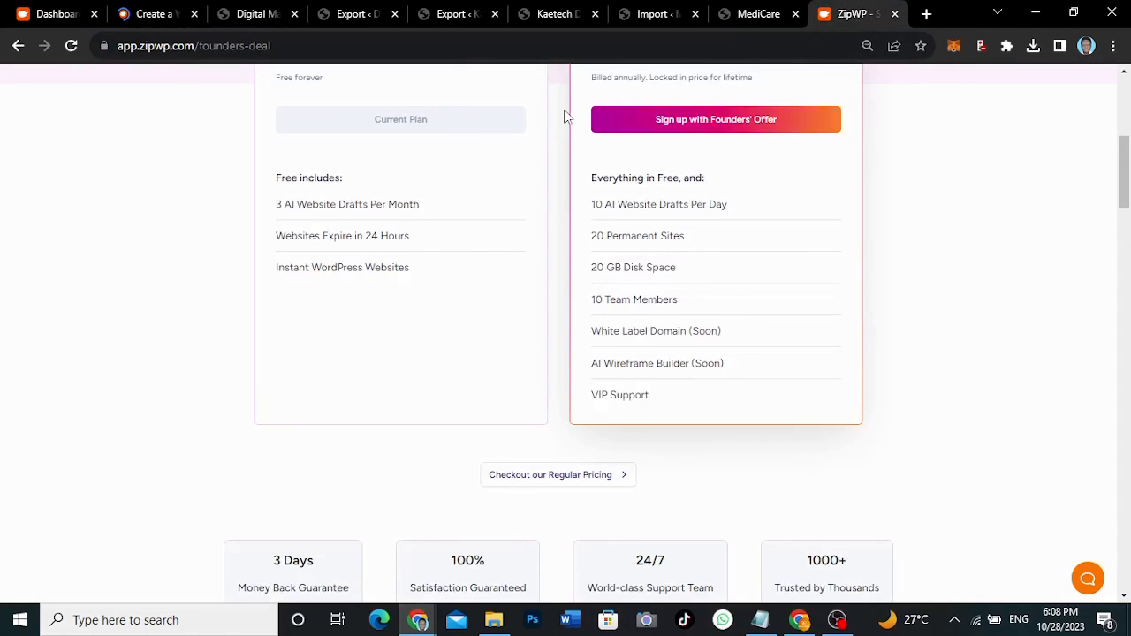
key(ctrl+w)
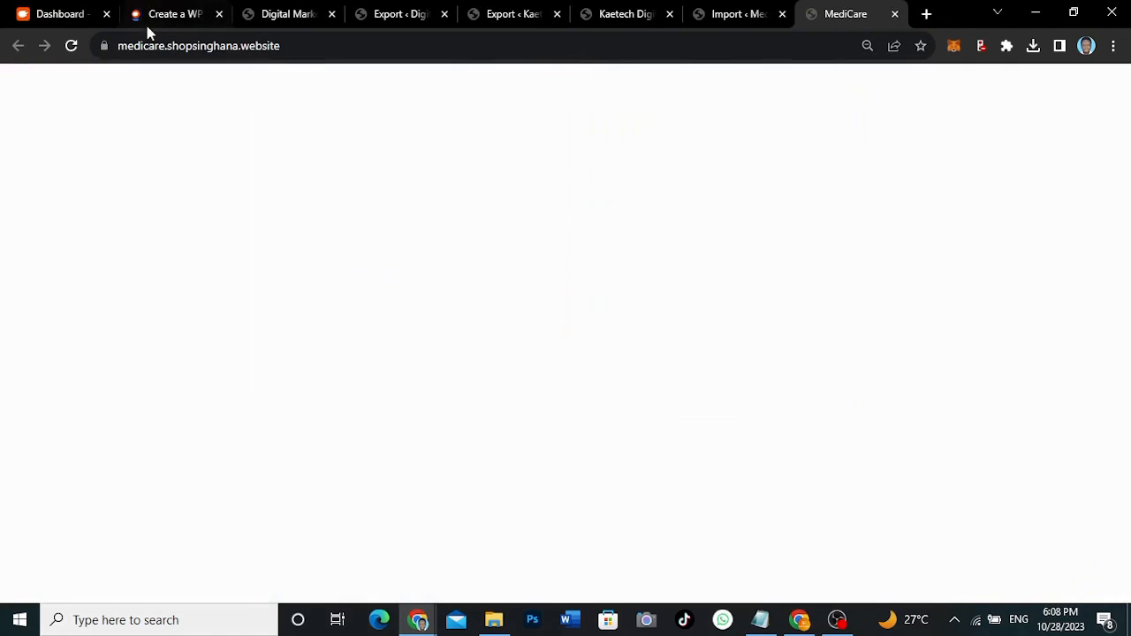
- Read the zipwp.com homepage from the template previews down to Our Story, then return to the top
click(147, 15)
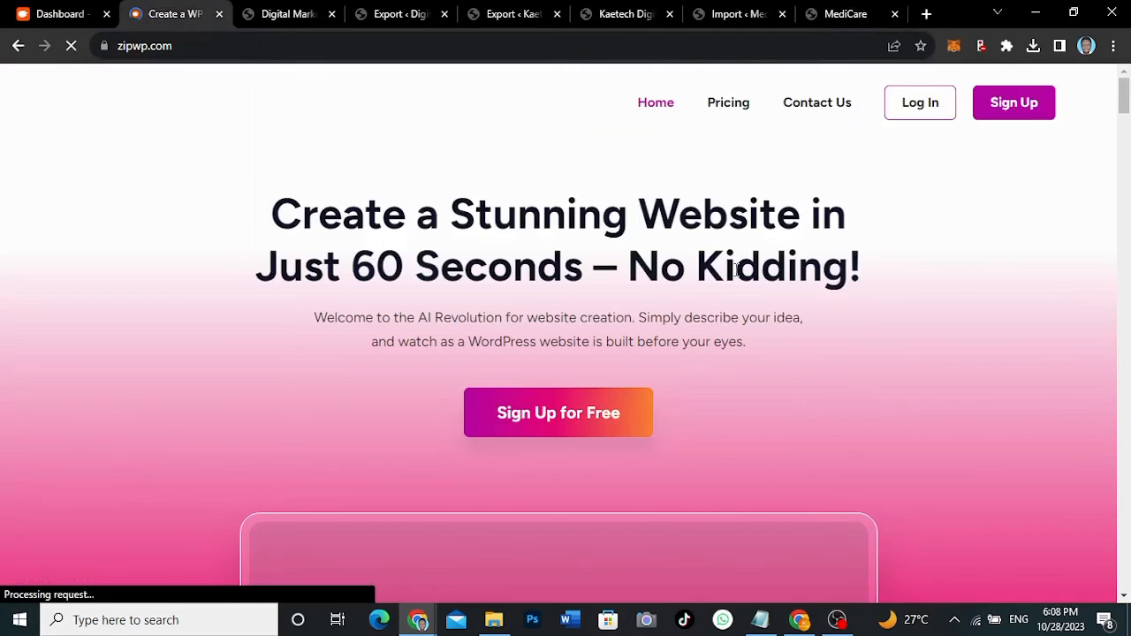
scroll(819, 358, down, 5)
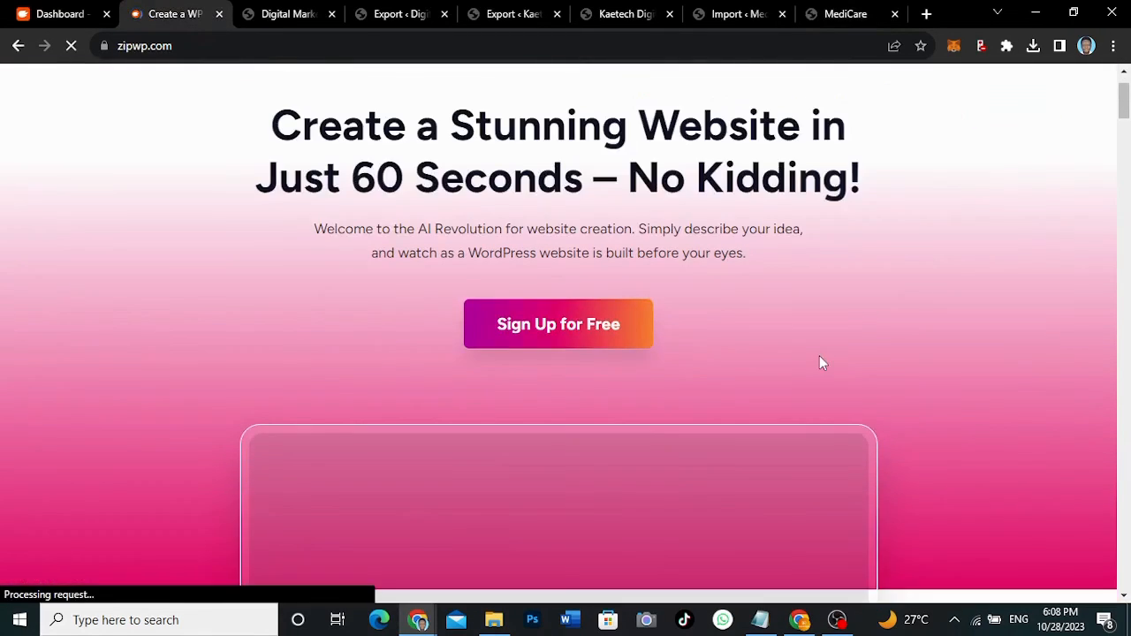
scroll(818, 362, down, 5)
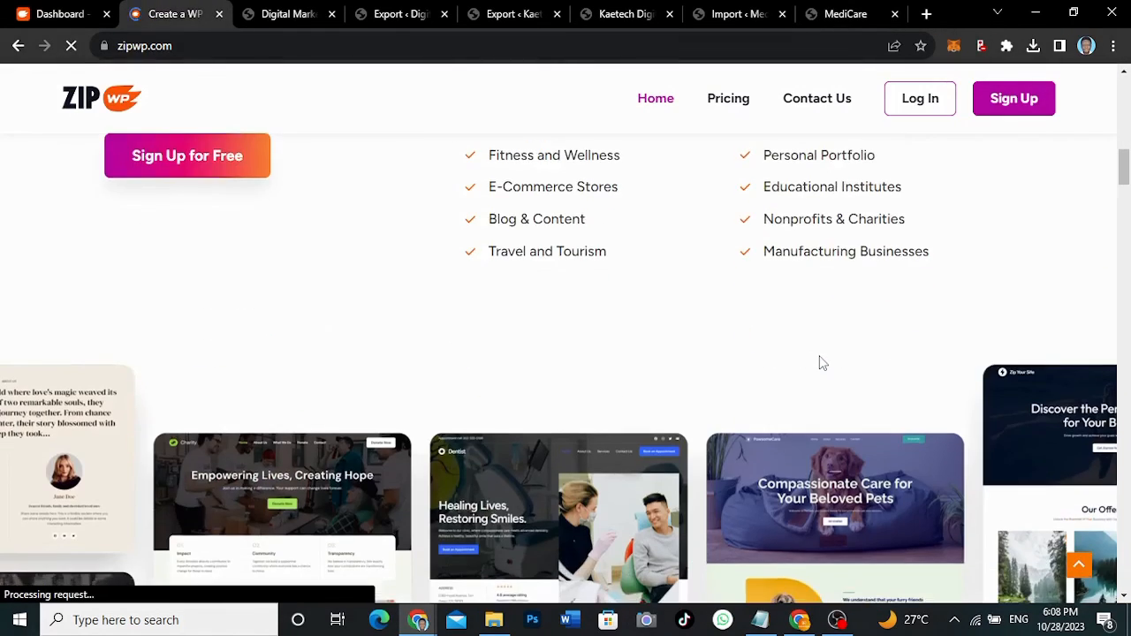
scroll(819, 363, down, 5)
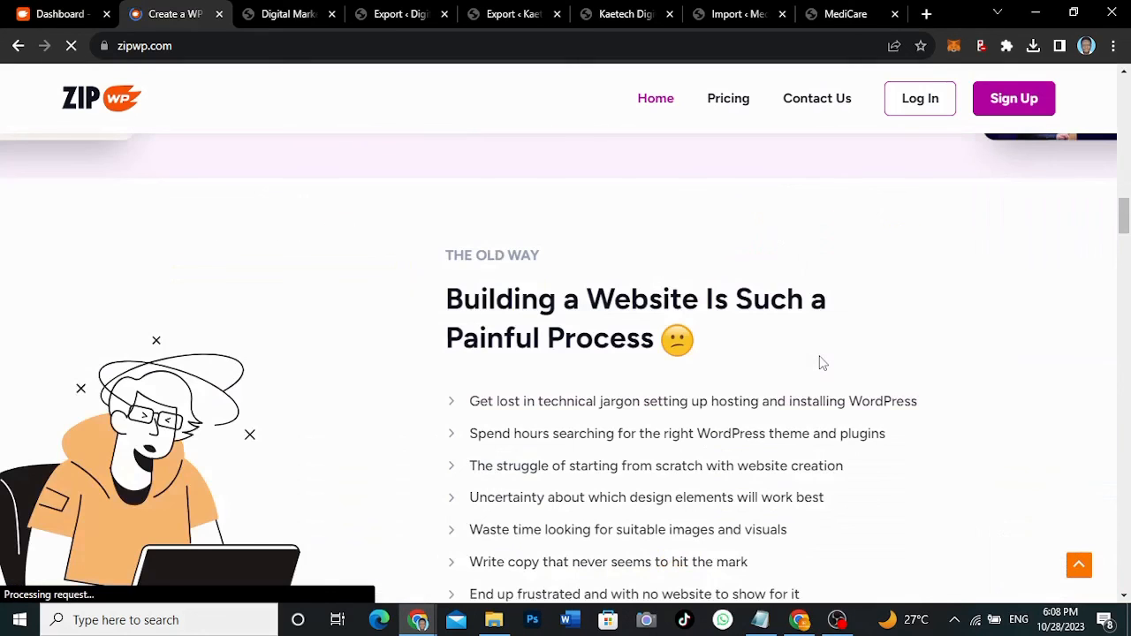
scroll(822, 363, down, 3)
scroll(821, 363, down, 5)
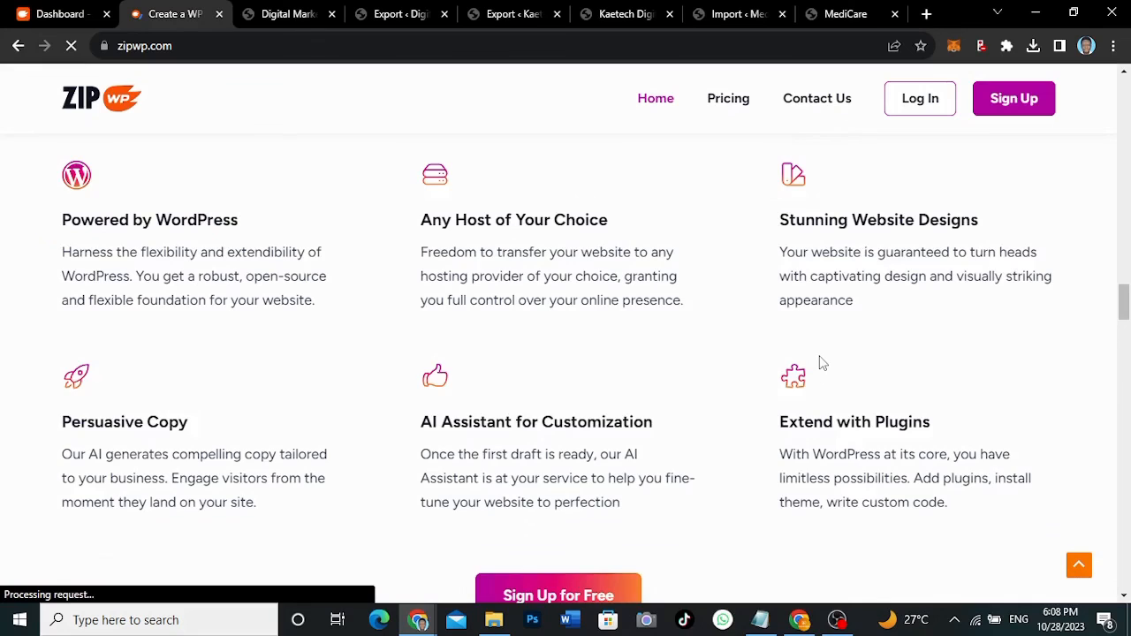
scroll(822, 362, down, 5)
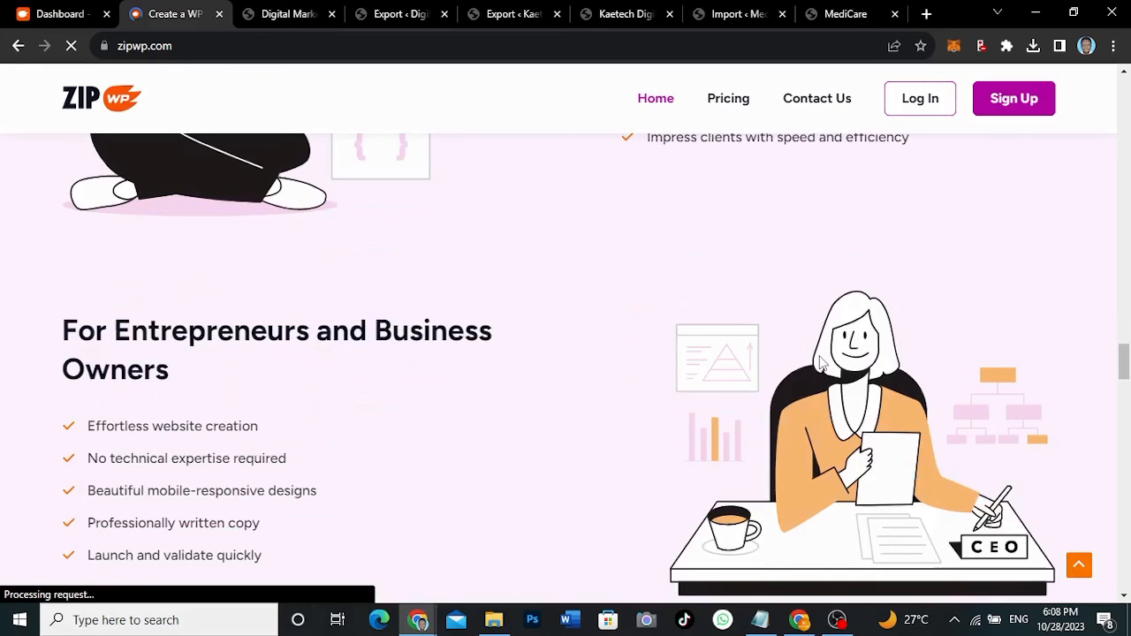
scroll(822, 362, down, 10)
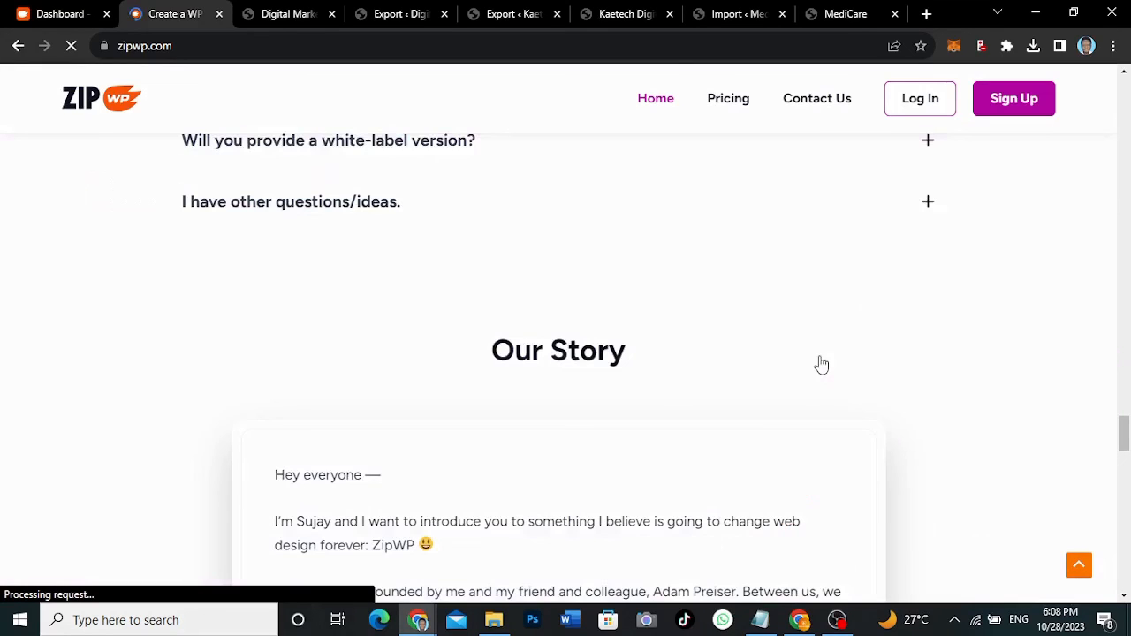
scroll(821, 364, down, 5)
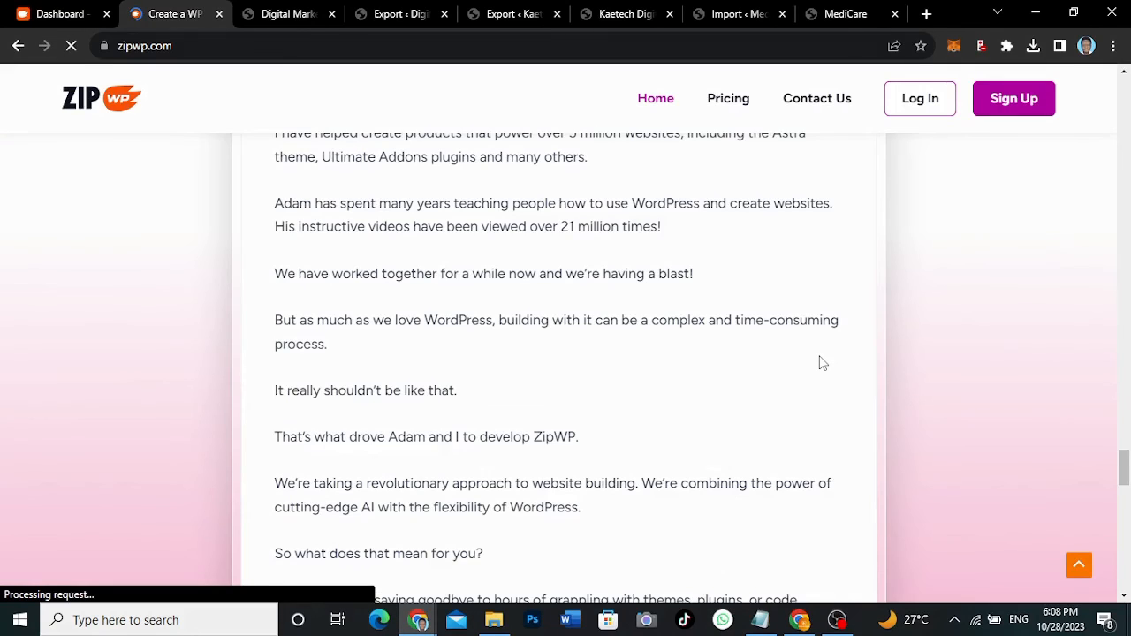
scroll(822, 362, down, 5)
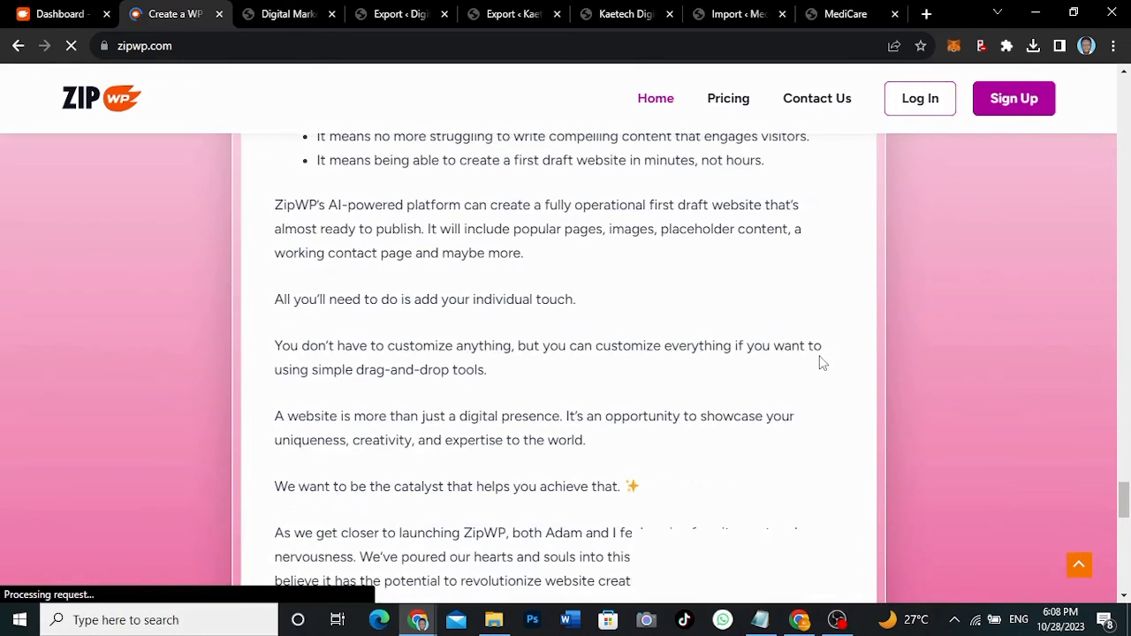
scroll(822, 362, down, 10)
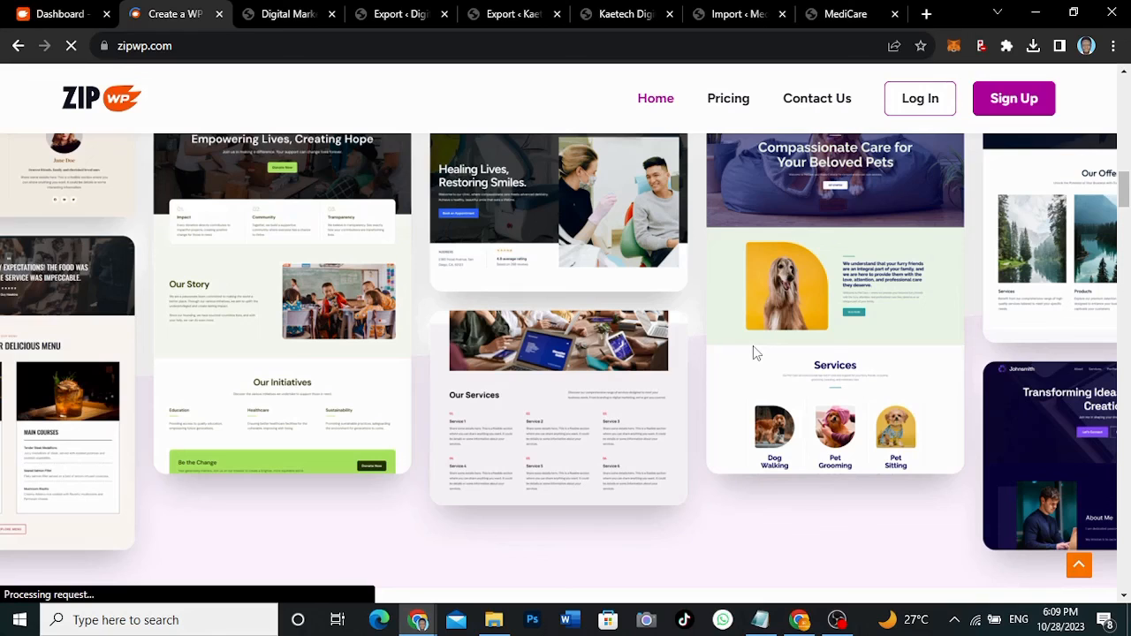
scroll(753, 345, up, 15)
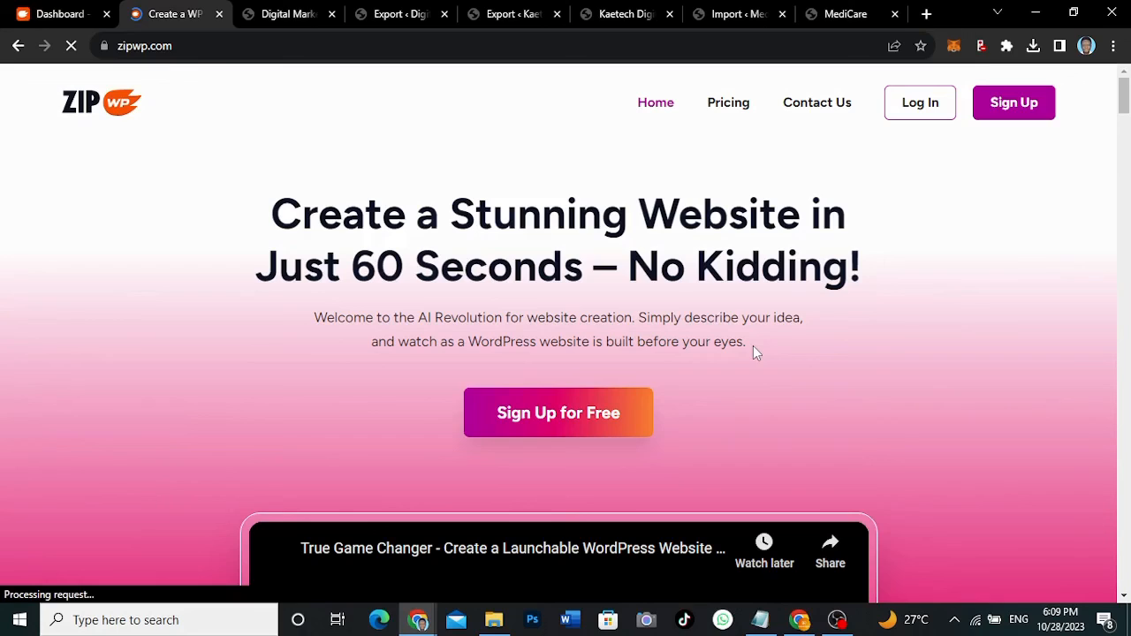
- Open Pricing and review the money-back guarantee, Trusted by section and plan comparison table
click(736, 120)
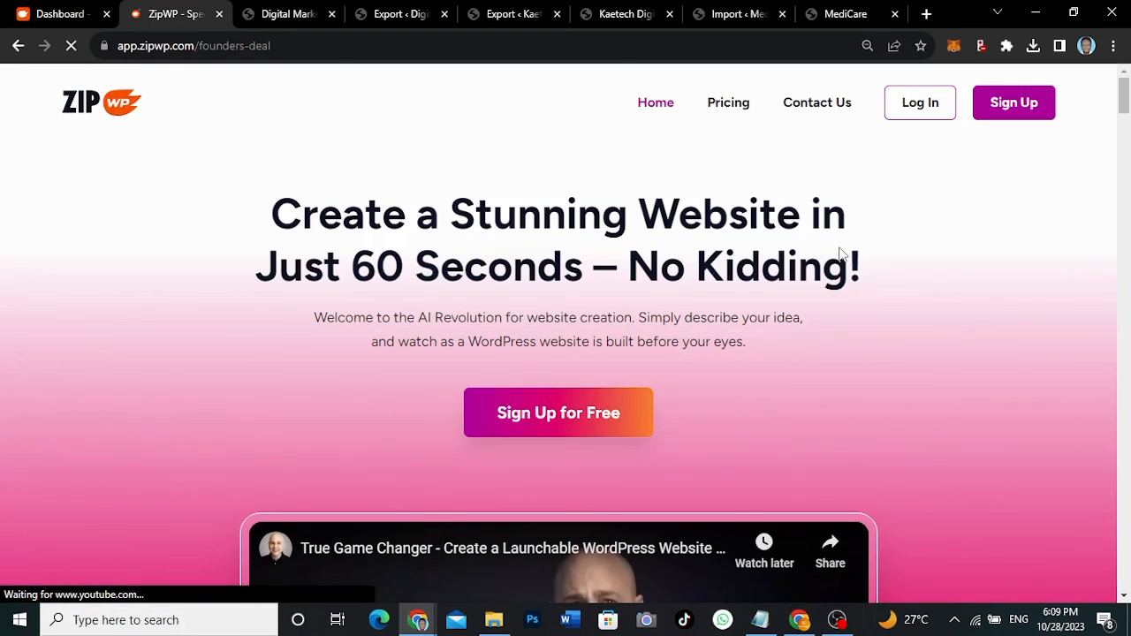
scroll(840, 255, down, 15)
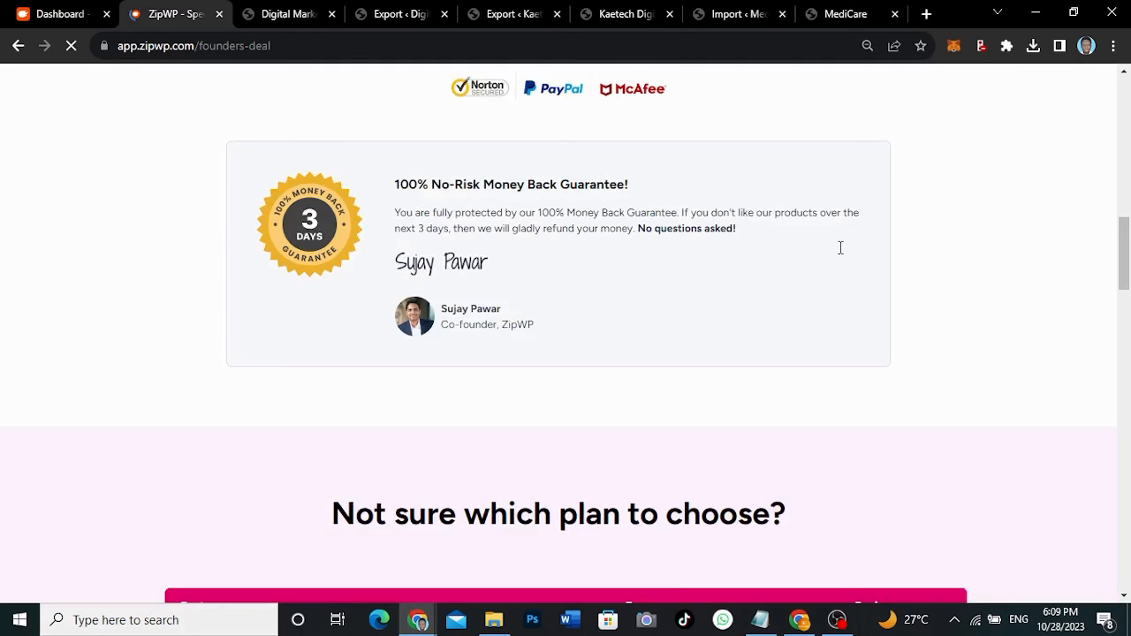
scroll(369, 250, down, 10)
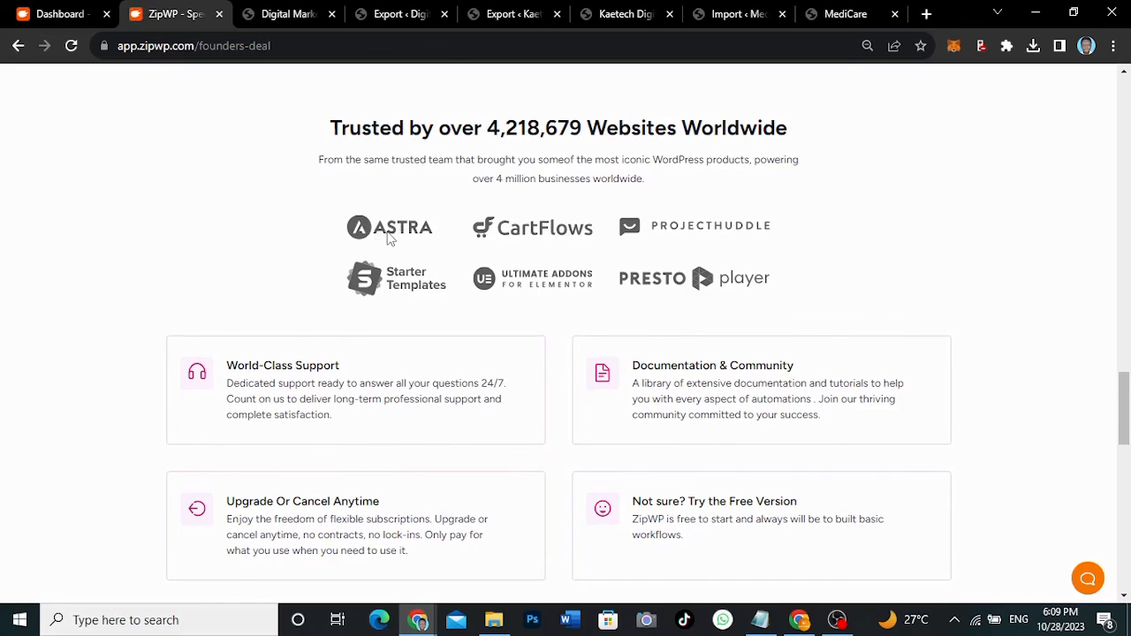
scroll(388, 237, up, 6)
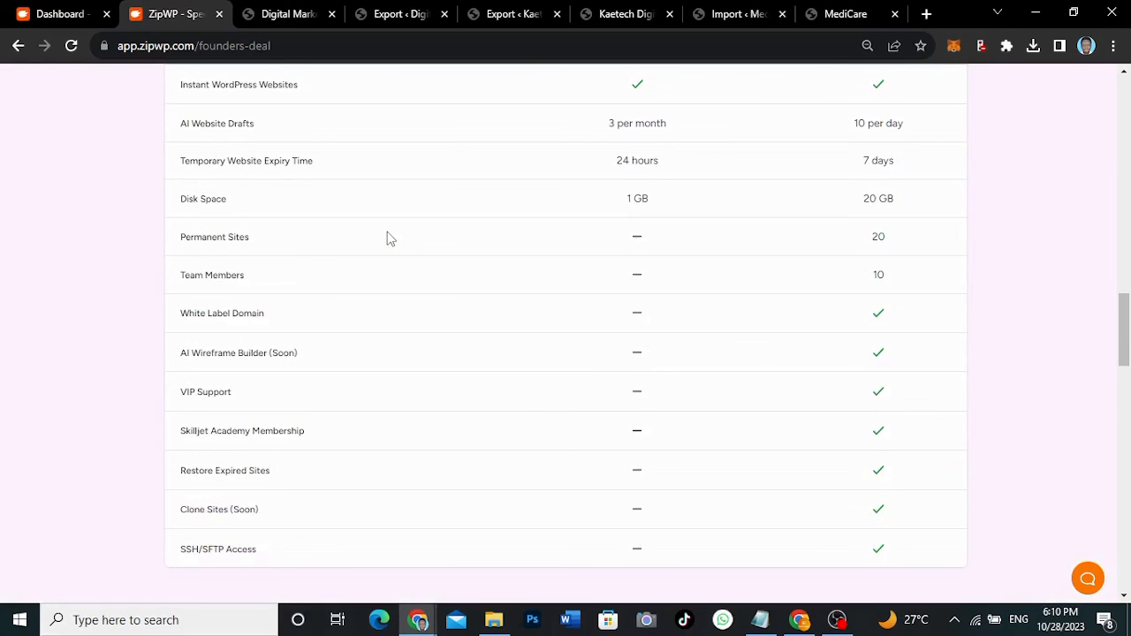
scroll(389, 237, up, 5)
scroll(388, 236, up, 10)
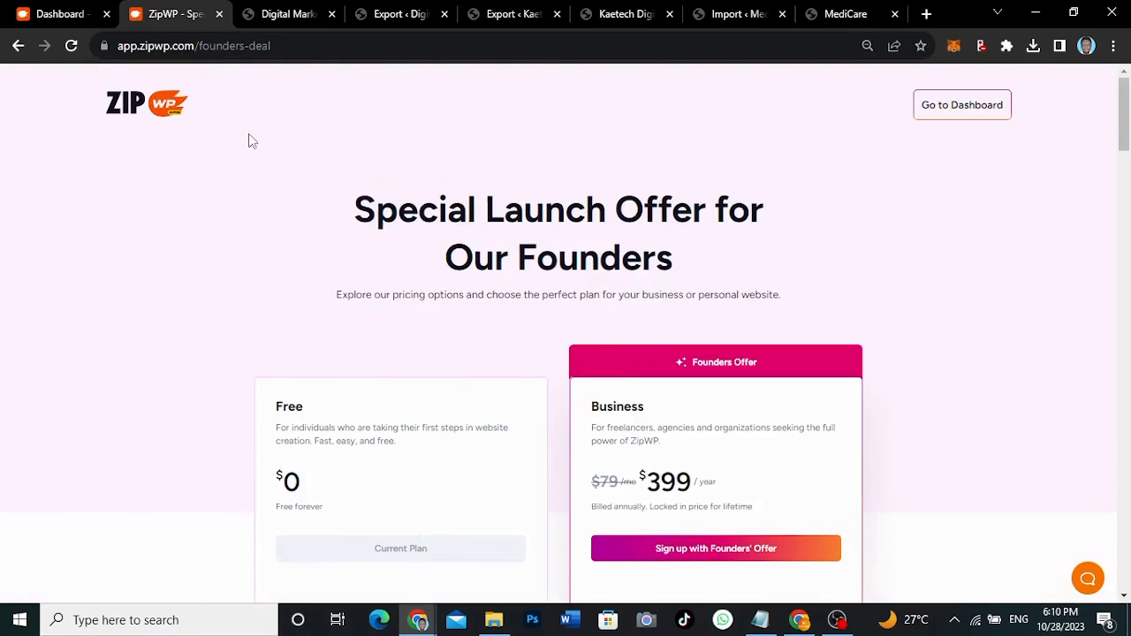